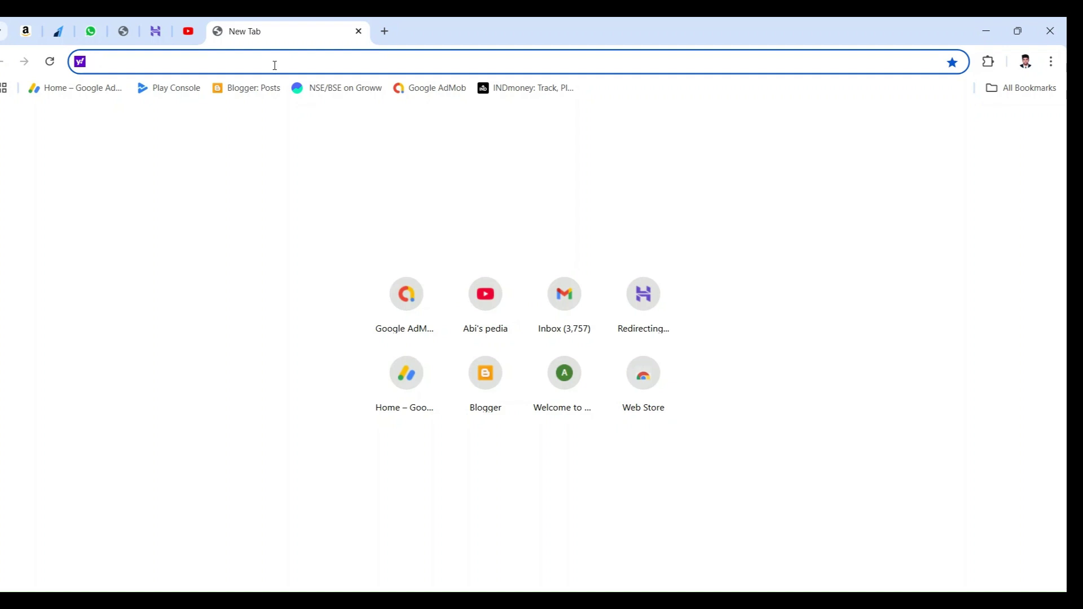
Step: Search Yahoo for 'hostinger' and open the first Hostinger result, its Black Friday sale homepage
text(Ho)
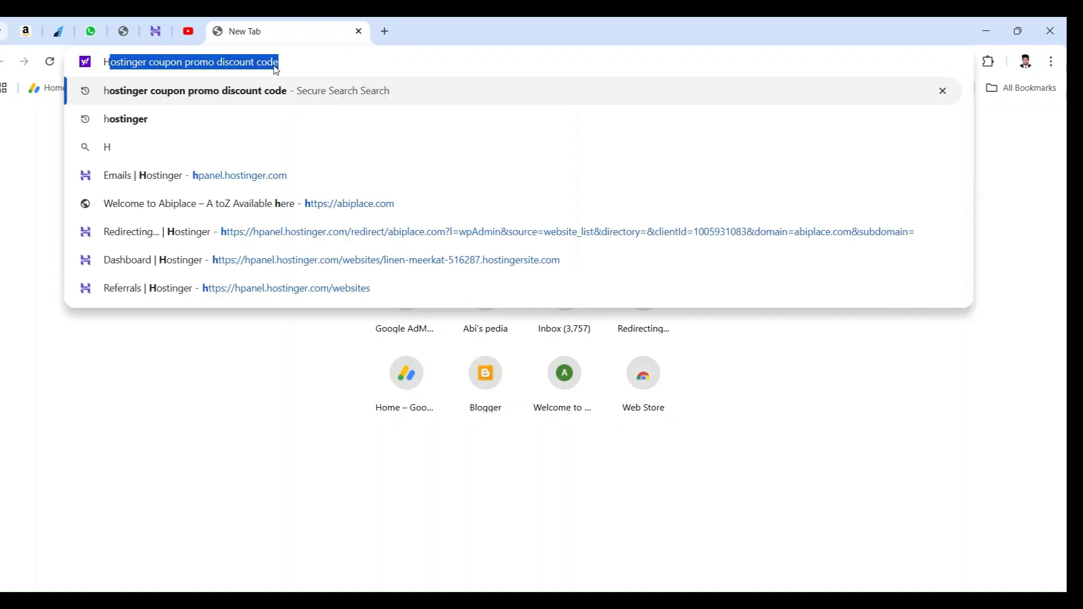
text(--+---)
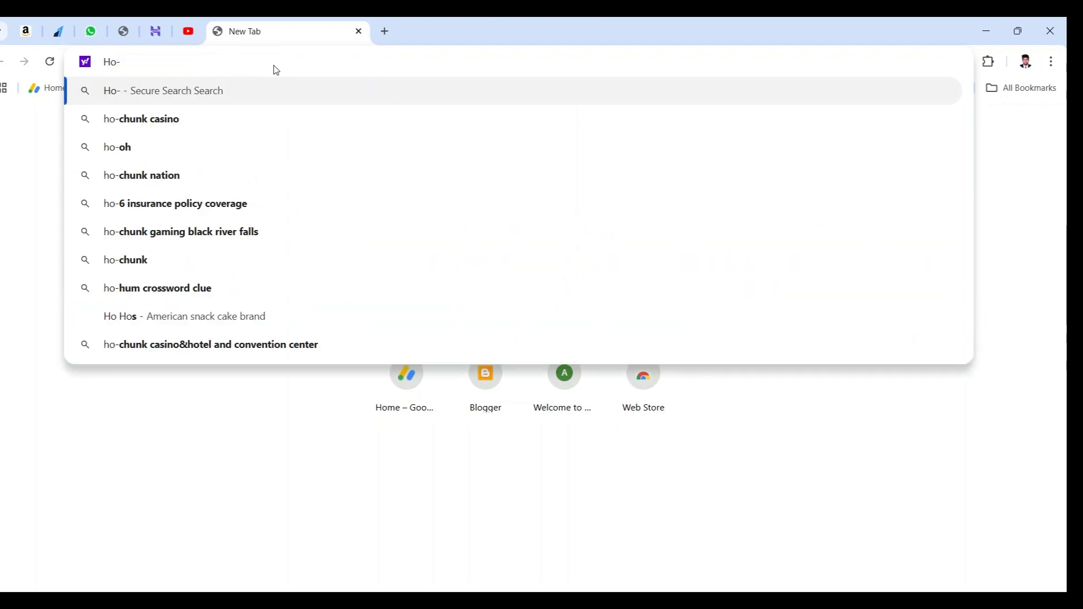
key(BackSpace)
key(BackSpace)
key(BackSpace)
key(BackSpace)
key(BackSpace)
key(BackSpace)
text(stih)
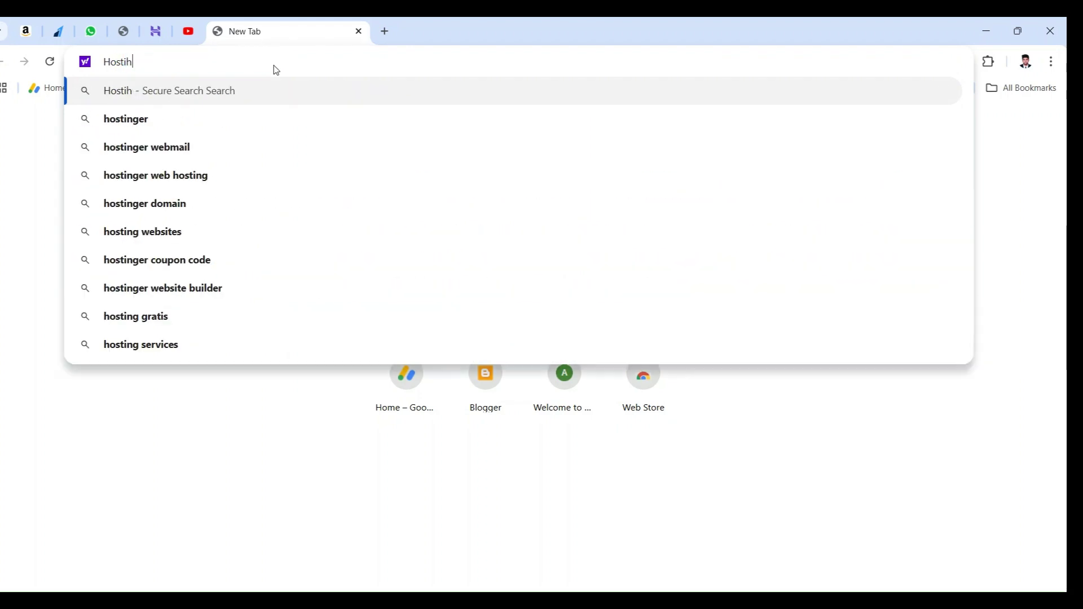
text(er+++)
key(BackSpace)
key(BackSpace)
key(BackSpace)
key(BackSpace)
key(BackSpace)
key(BackSpace)
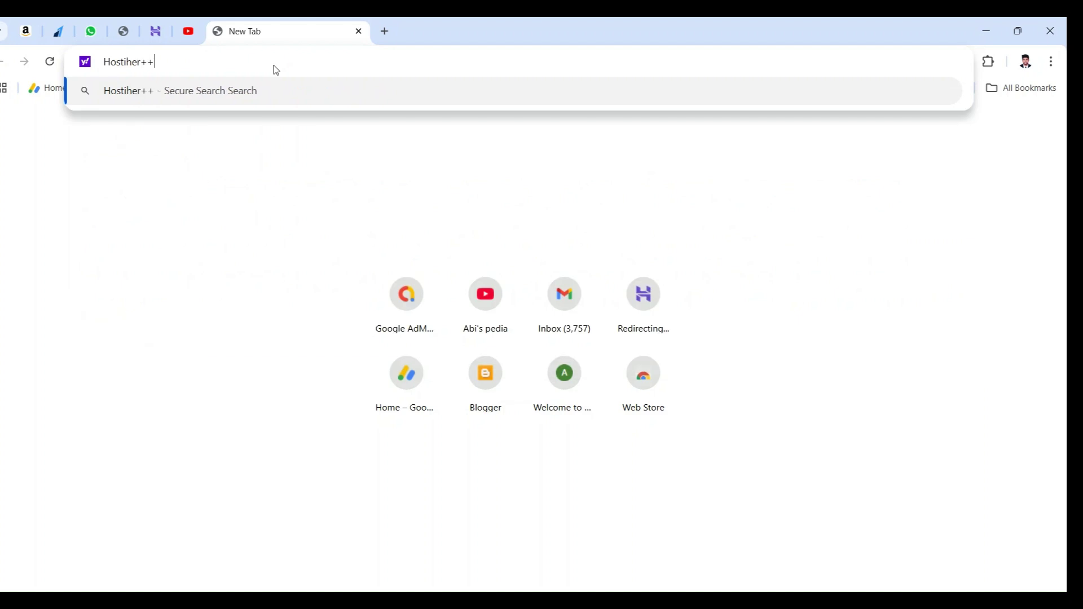
key(BackSpace)
key(BackSpace)
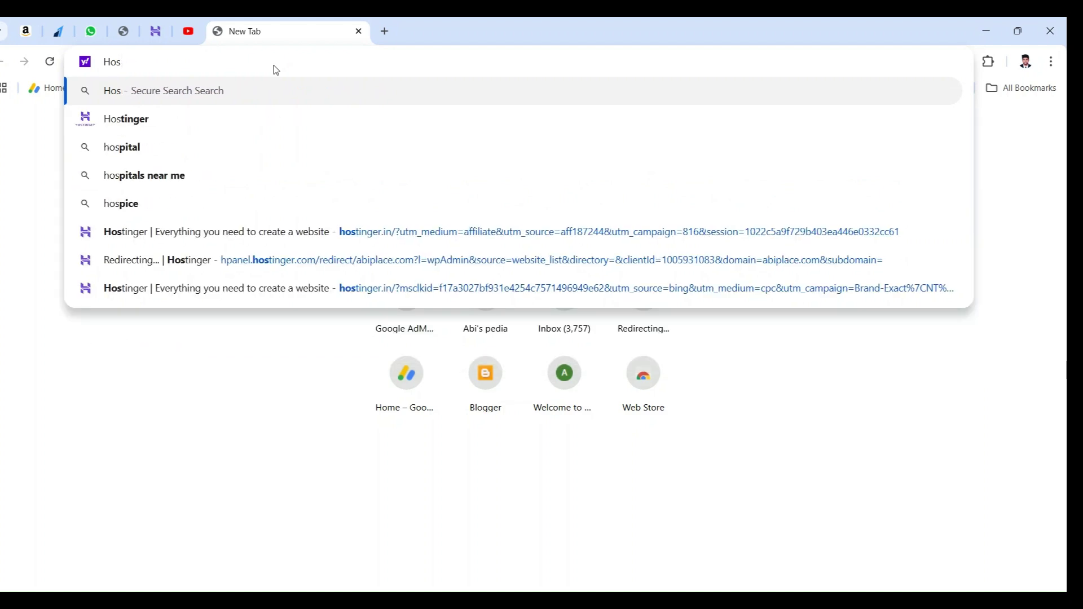
text(tiger)
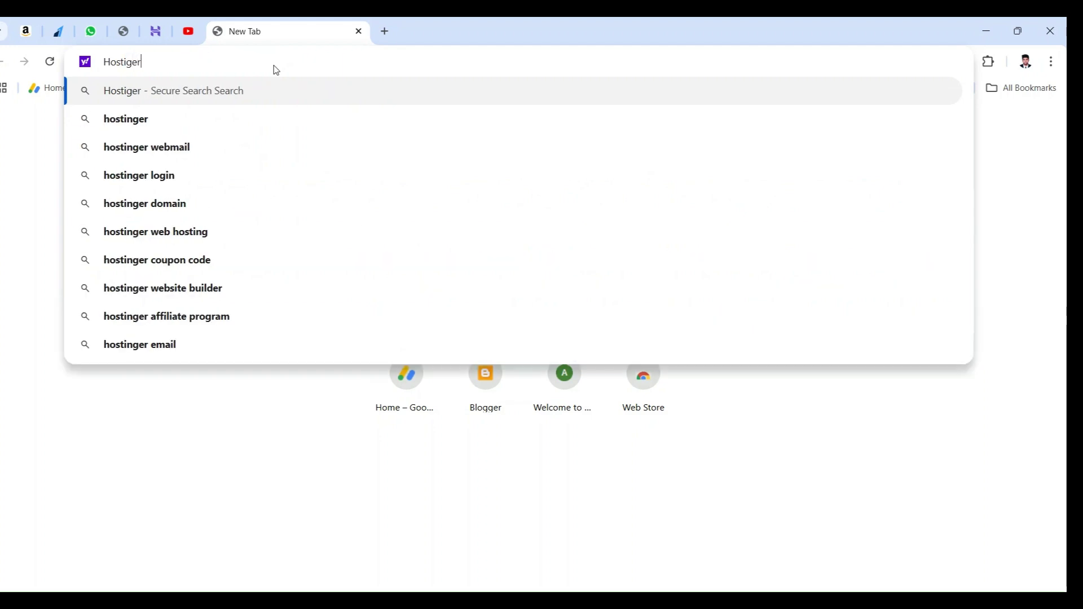
click(136, 119)
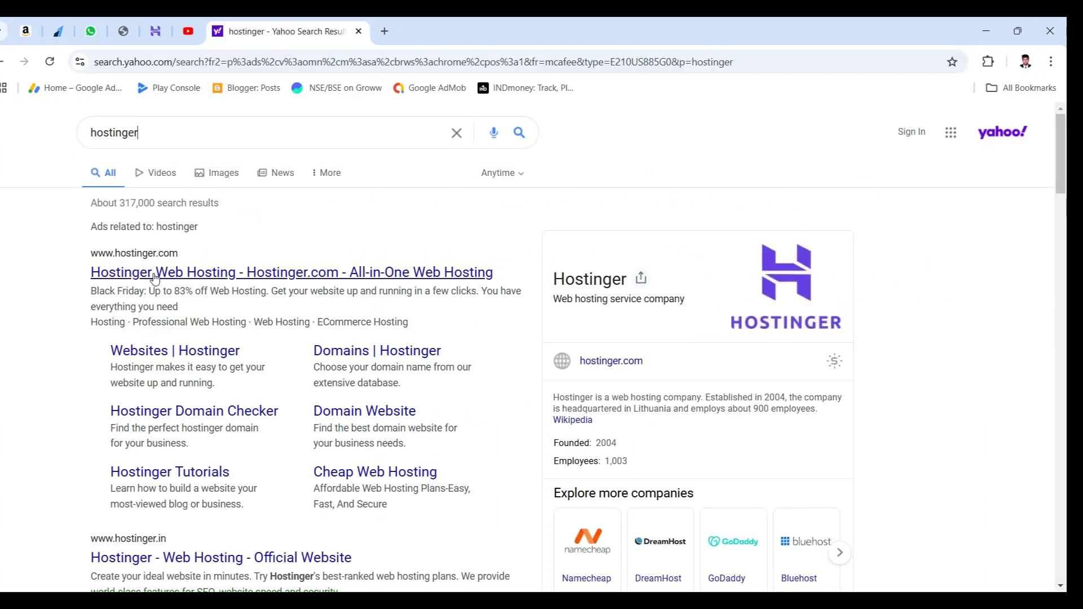
click(154, 276)
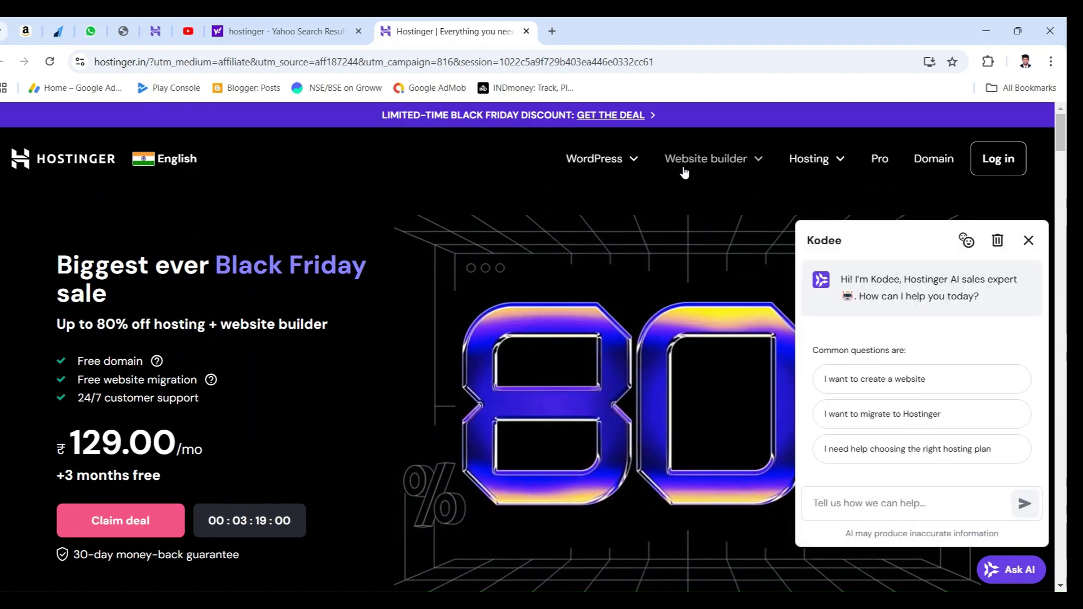
Step: Show the Hosting menu and close the Kodee sales chat
click(834, 161)
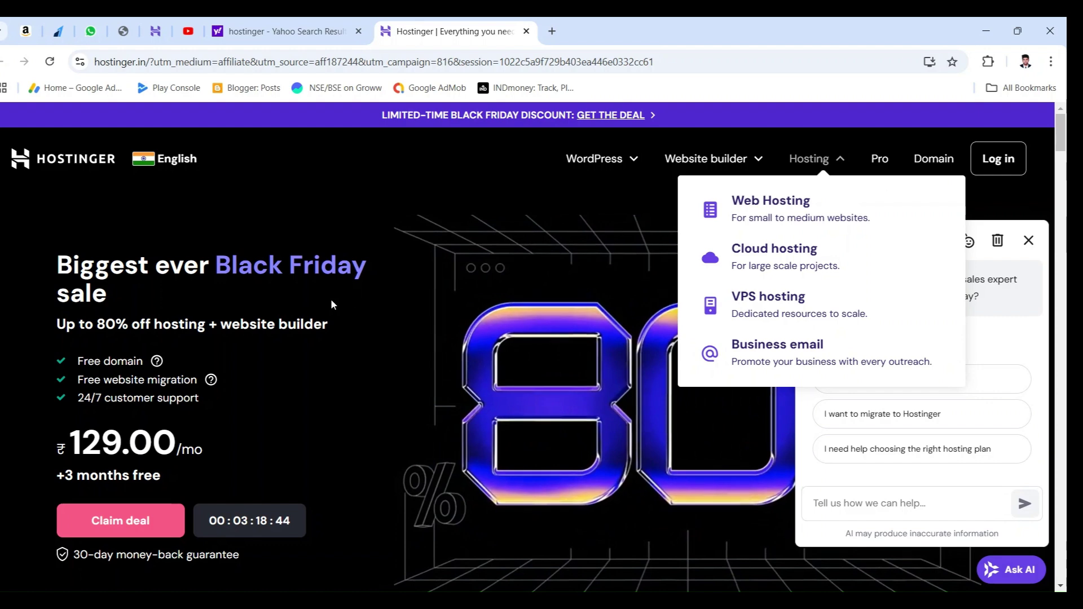
scroll(326, 299, down, 12)
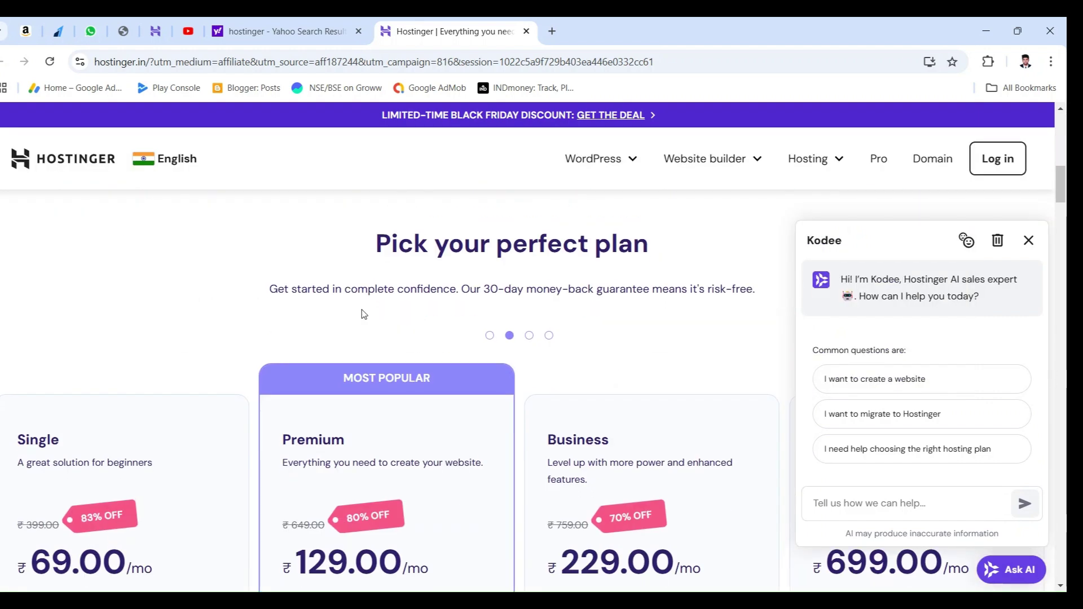
click(1028, 239)
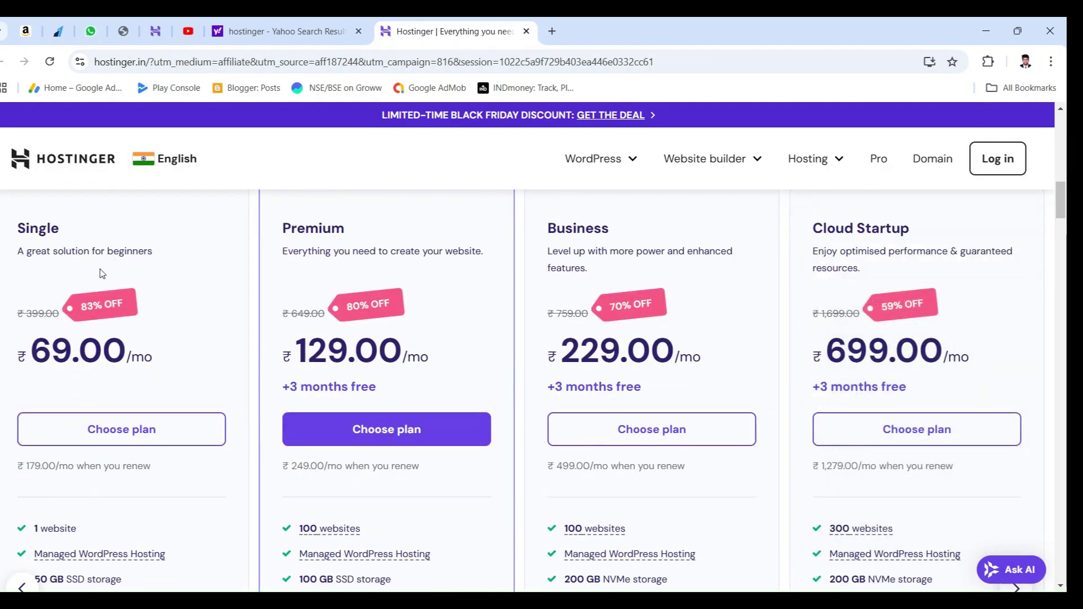
Step: Scroll to the pricing plans and highlight Premium's features, including the Free domain
scroll(125, 270, up, 1)
scroll(121, 322, up, 1)
scroll(141, 331, down, 1)
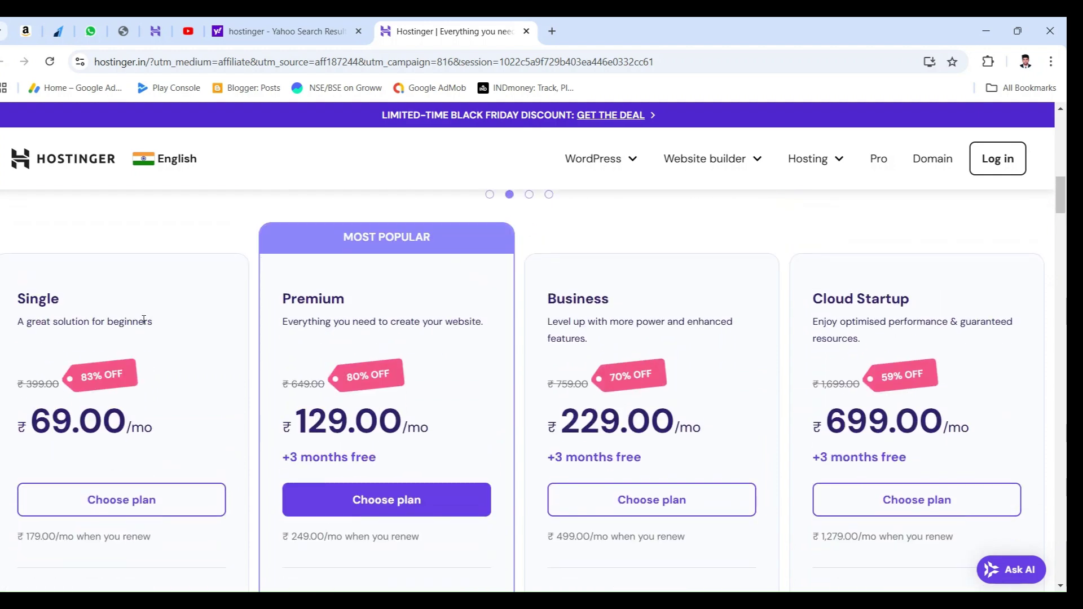
scroll(169, 319, down, 2)
scroll(285, 286, up, 1)
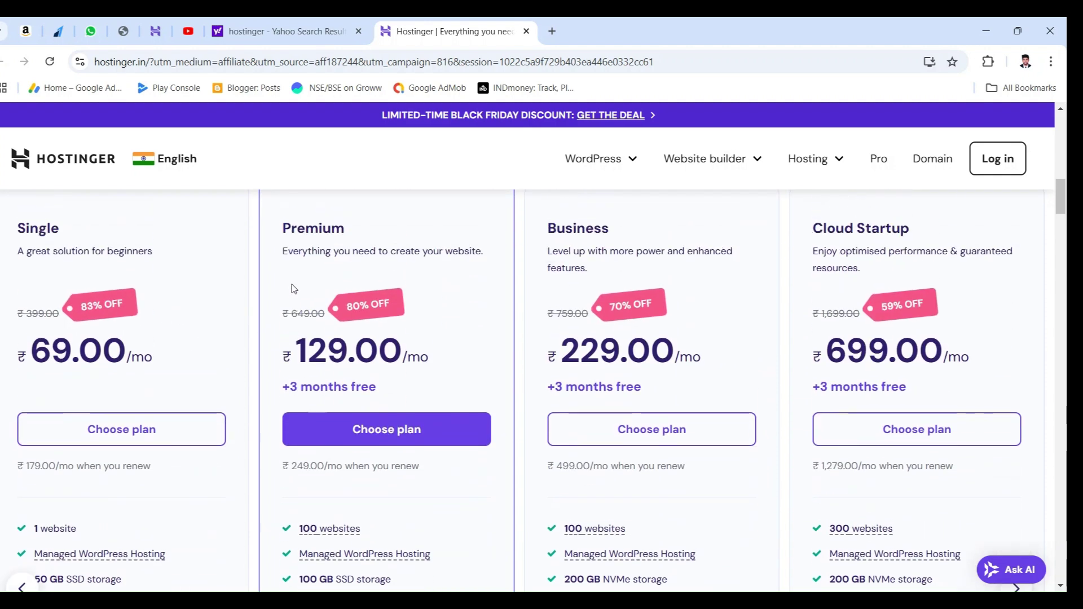
drag(283, 226, 382, 252)
scroll(376, 279, down, 2)
drag(361, 389, 295, 389)
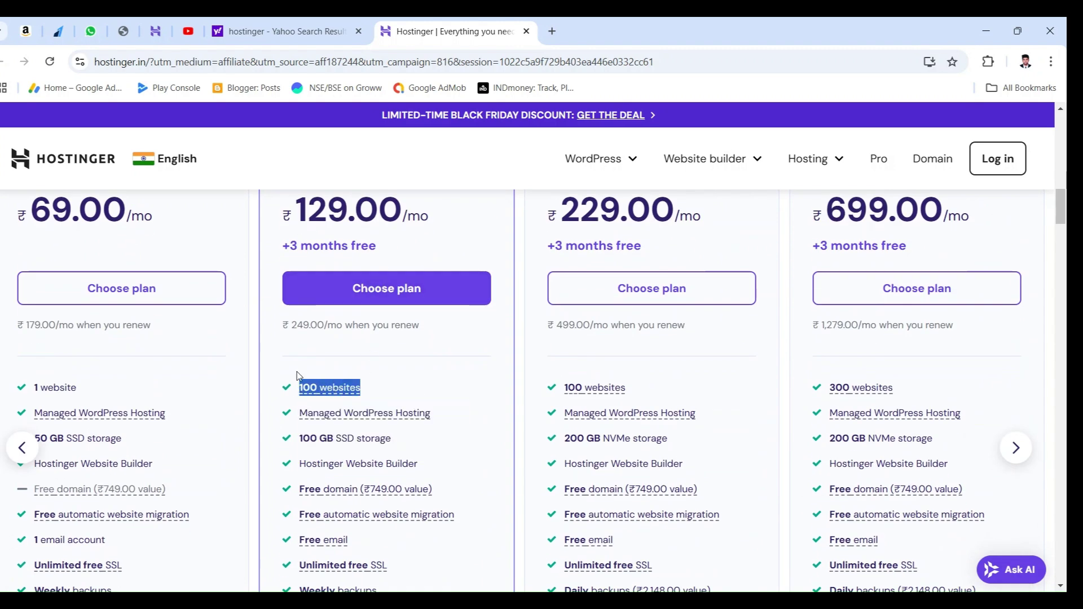
scroll(372, 359, down, 2)
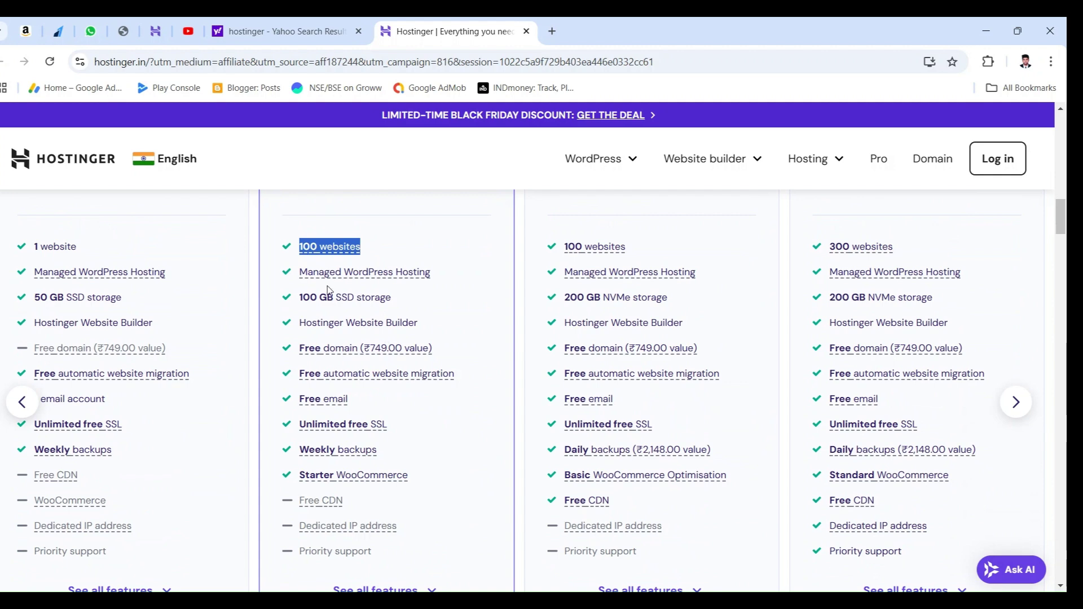
scroll(501, 292, down, 2)
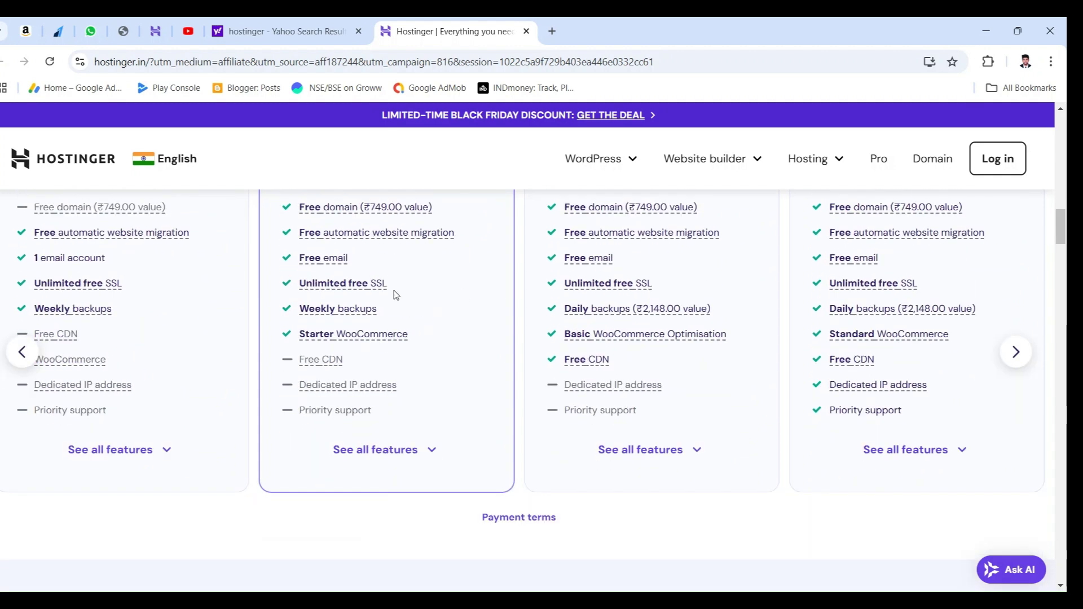
scroll(380, 288, up, 2)
drag(456, 353, 303, 359)
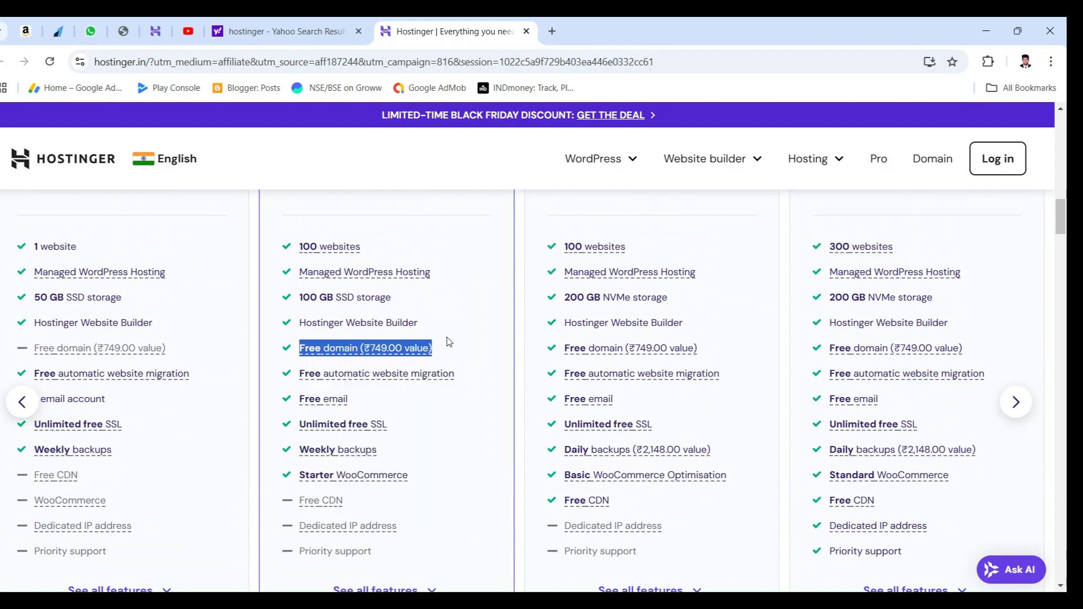
click(461, 339)
Step: Expand every plan's full feature list, including Managed WordPress Hosting features
scroll(460, 339, down, 1)
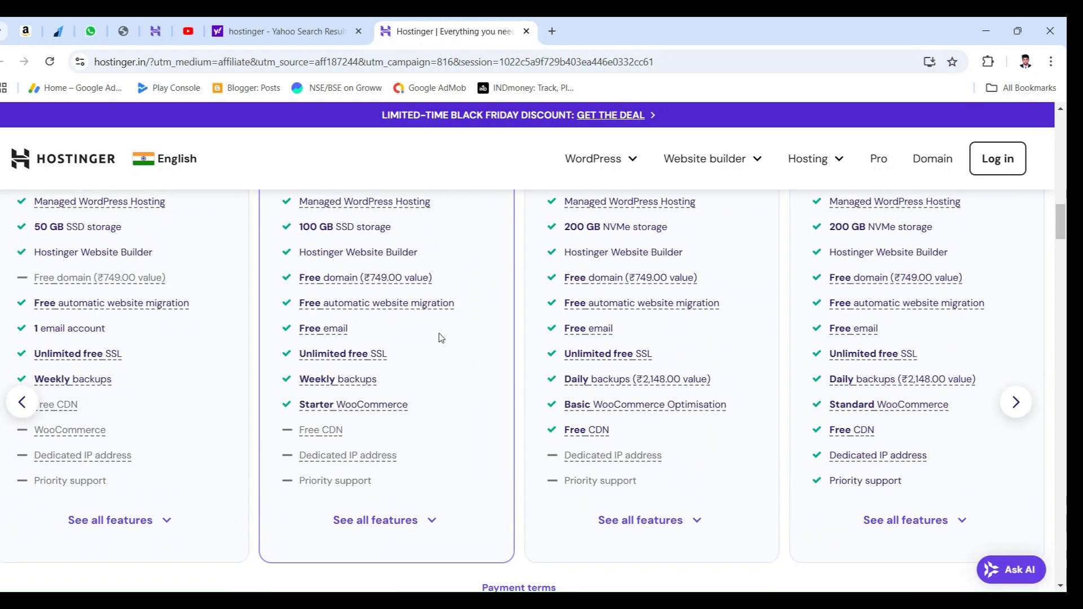
drag(360, 336, 285, 331)
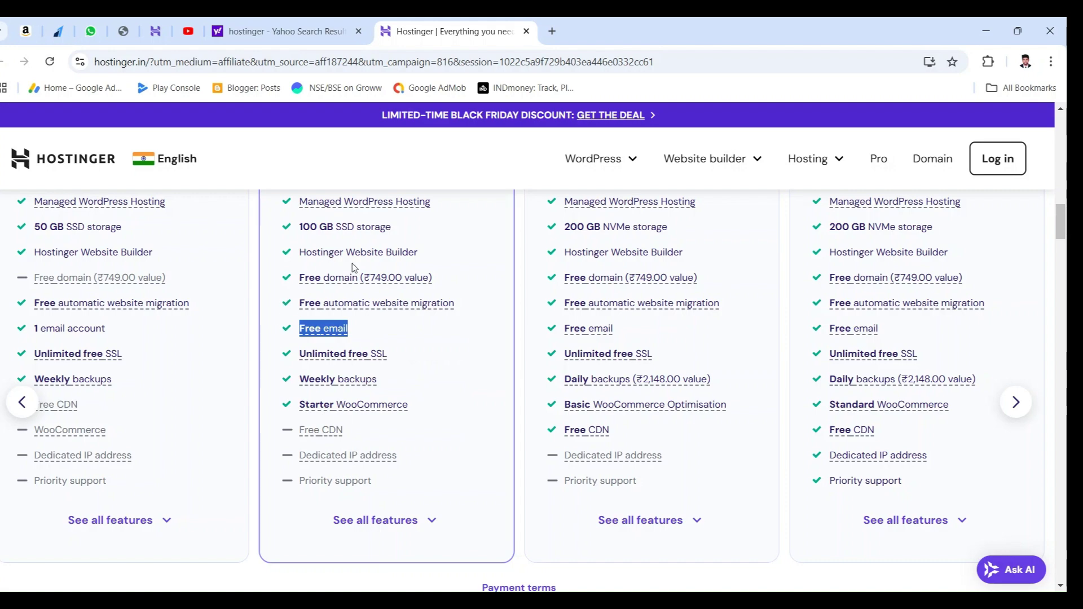
scroll(403, 299, down, 1)
scroll(435, 407, down, 1)
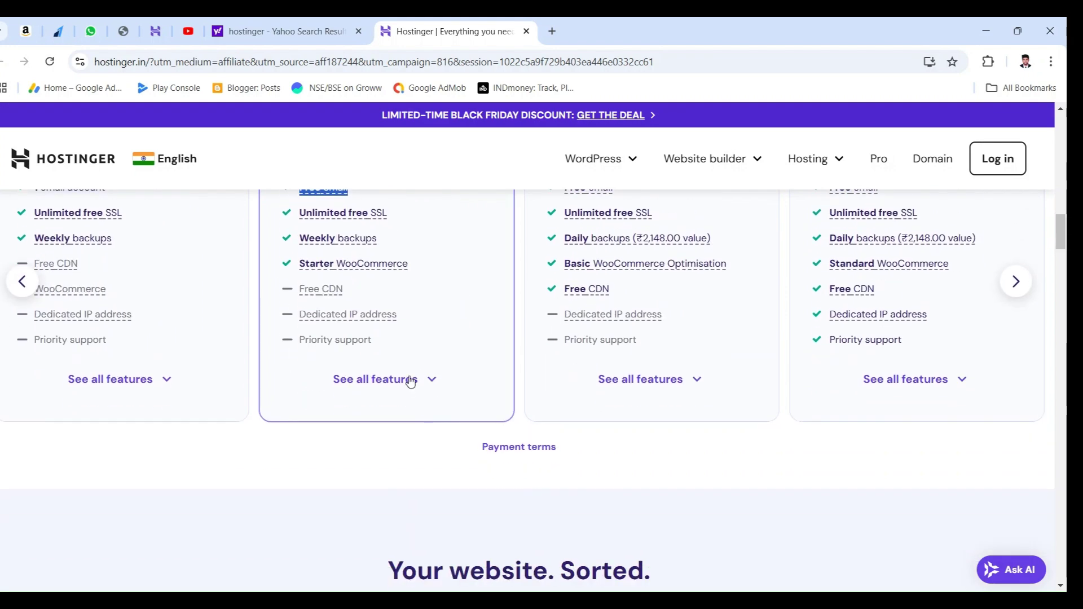
click(406, 379)
scroll(393, 354, up, 2)
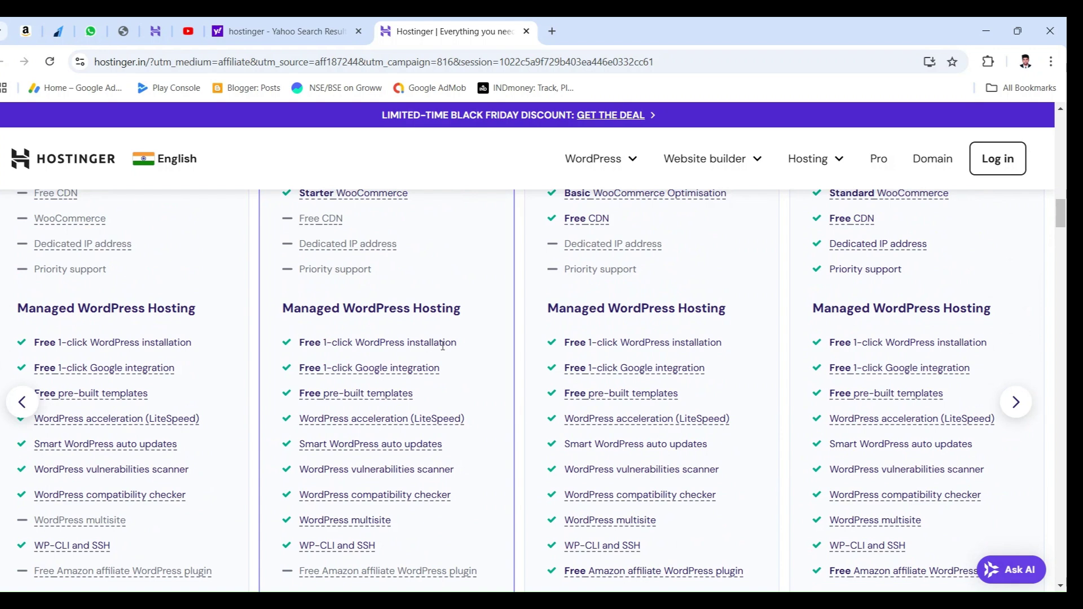
scroll(445, 346, down, 4)
Step: Scroll through the full feature lists, then collapse them again
scroll(457, 354, down, 3)
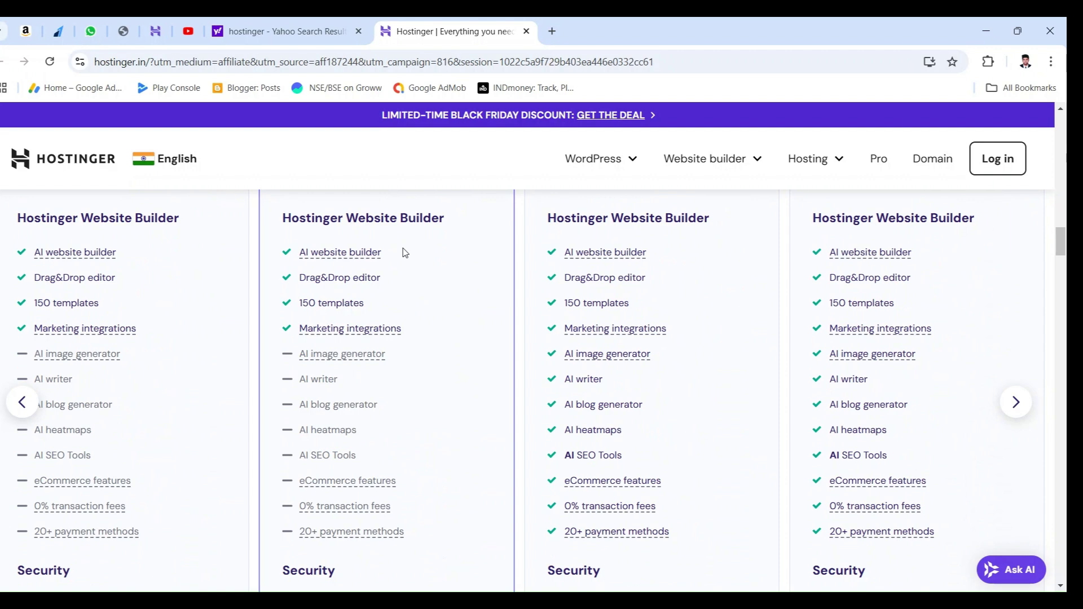
scroll(404, 251, down, 5)
scroll(484, 306, down, 1)
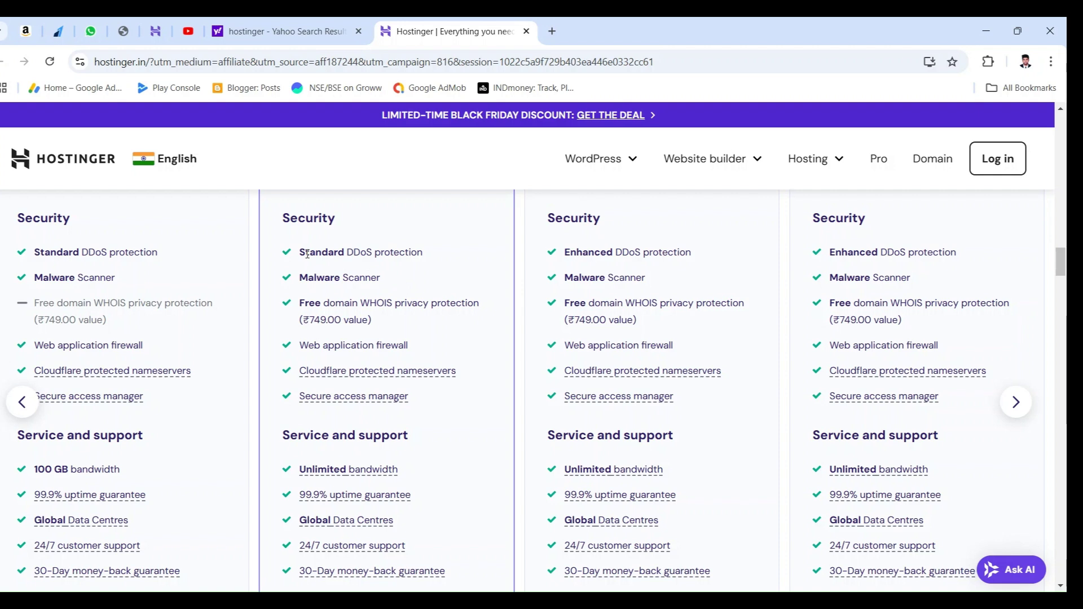
scroll(307, 254, down, 1)
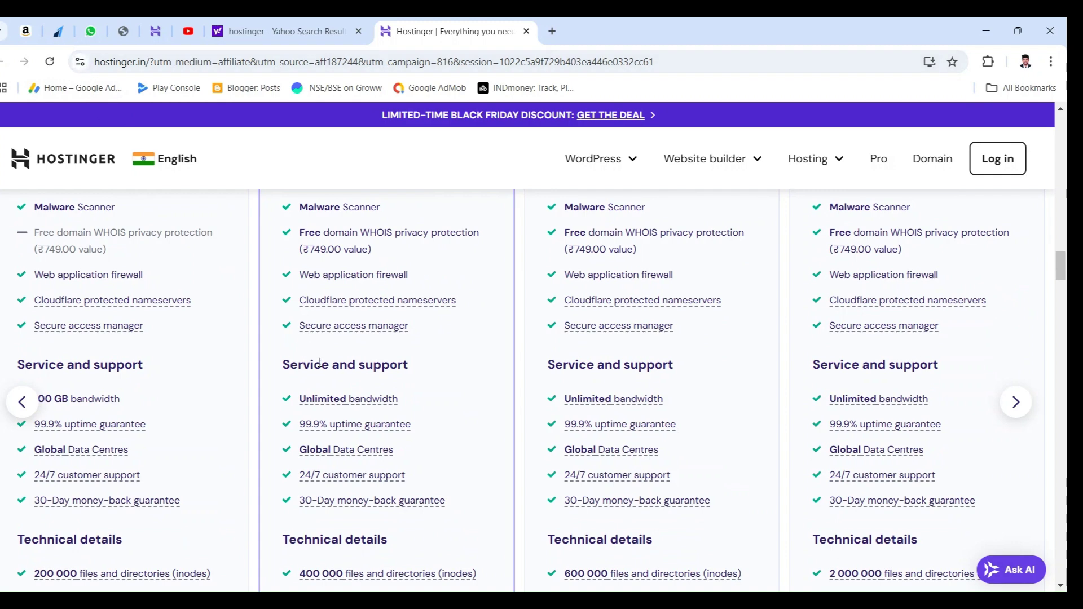
scroll(320, 364, down, 1)
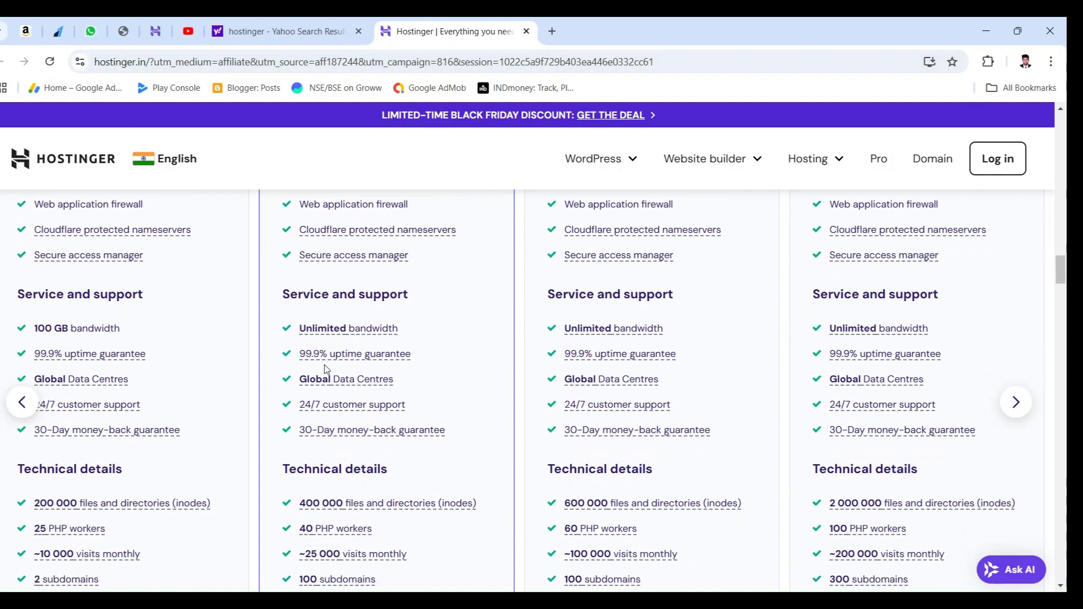
scroll(338, 374, down, 5)
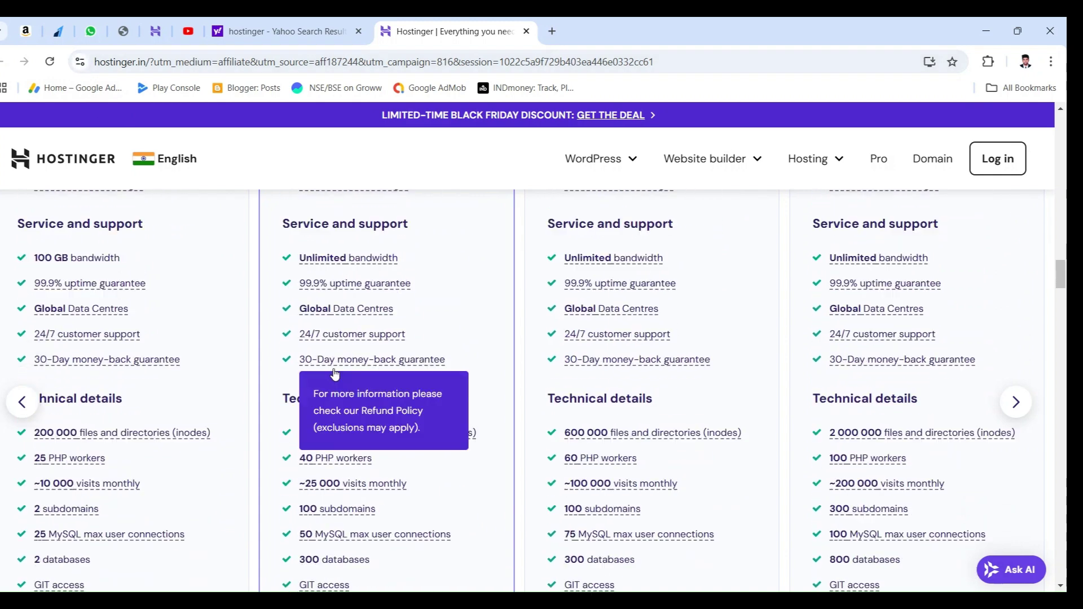
scroll(355, 376, up, 1)
scroll(428, 372, down, 3)
click(416, 385)
Step: Highlight the 30-day money-back guarantee sentence, then scroll down to the plan cards and prices
scroll(420, 386, up, 10)
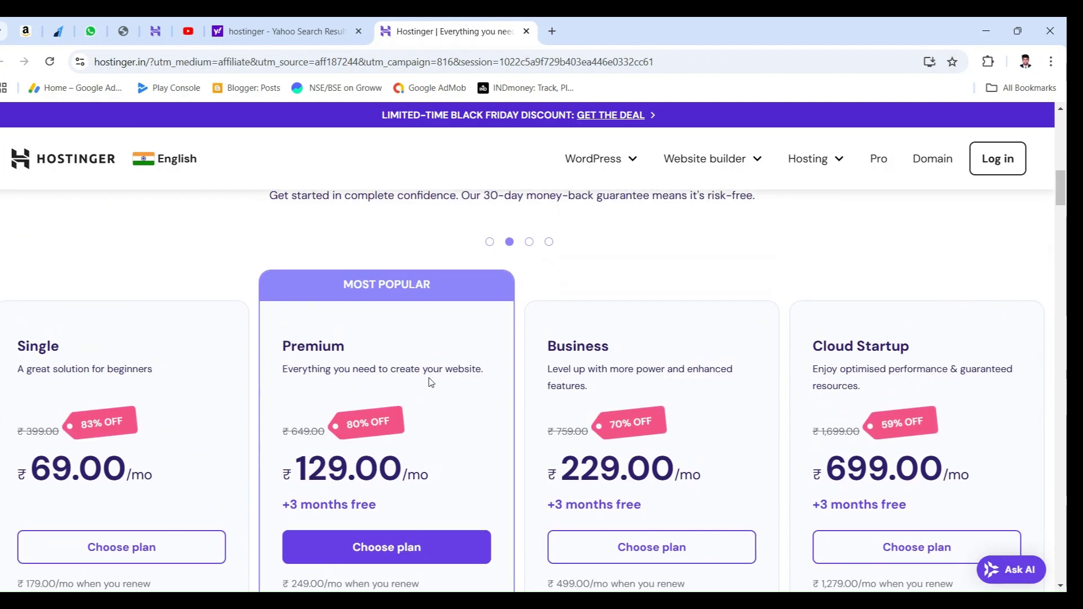
scroll(429, 357, up, 2)
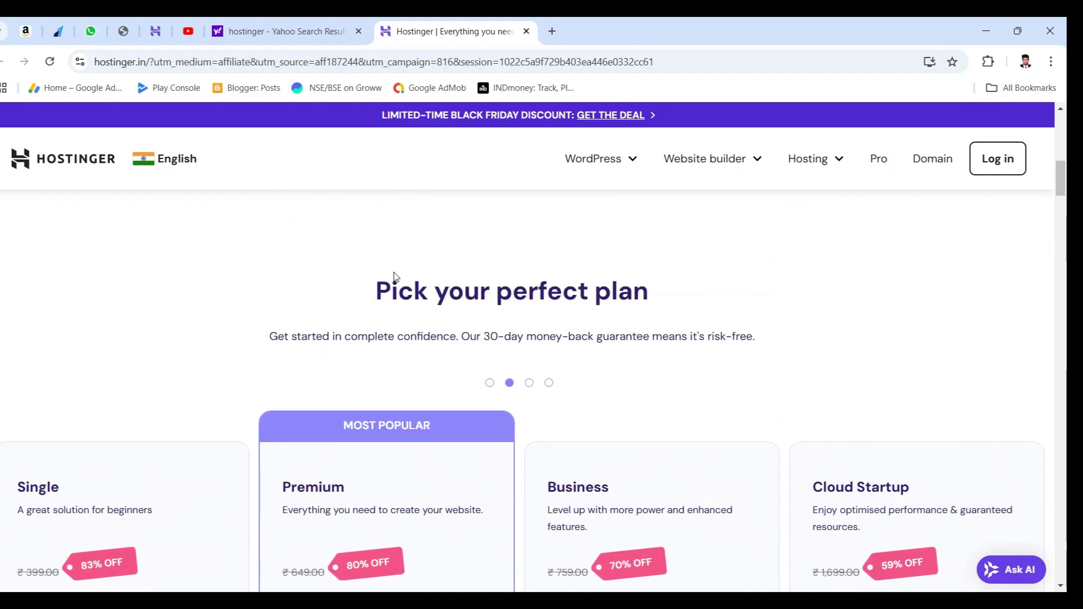
drag(289, 337, 757, 328)
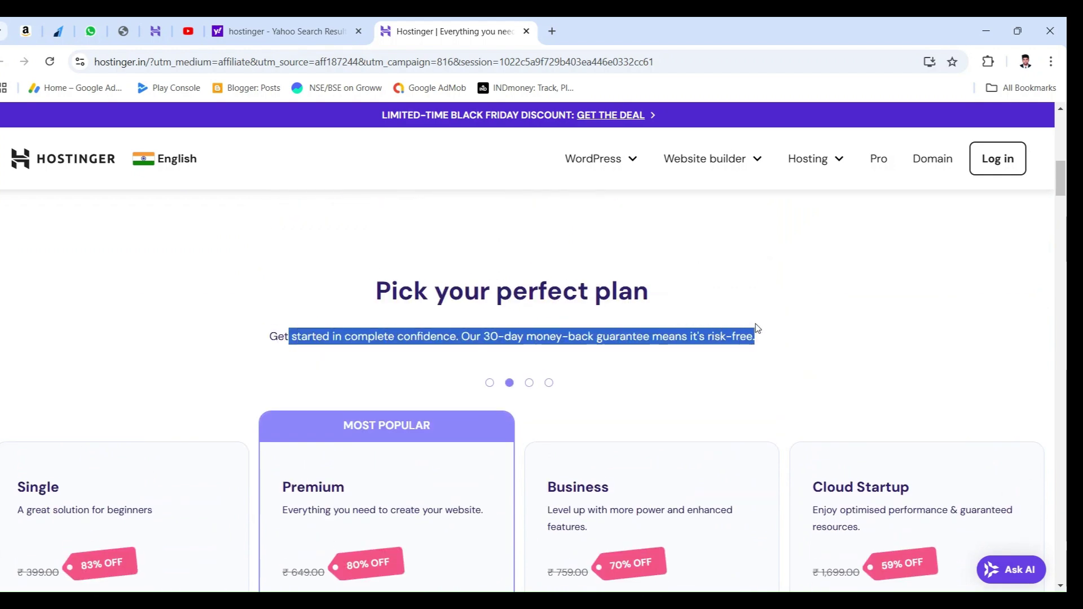
click(432, 339)
drag(458, 338, 758, 333)
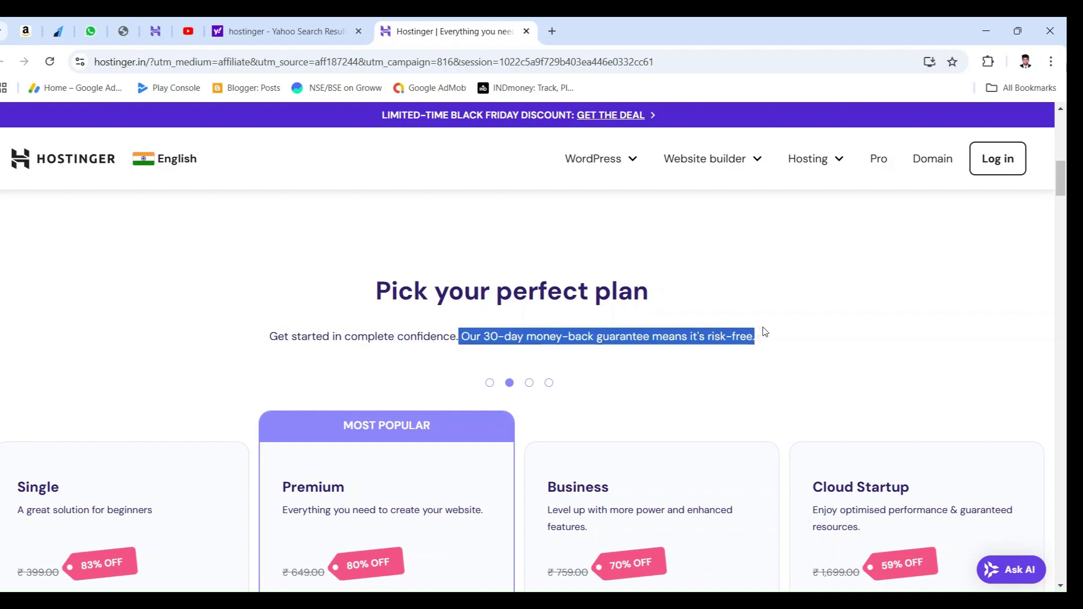
scroll(701, 311, down, 5)
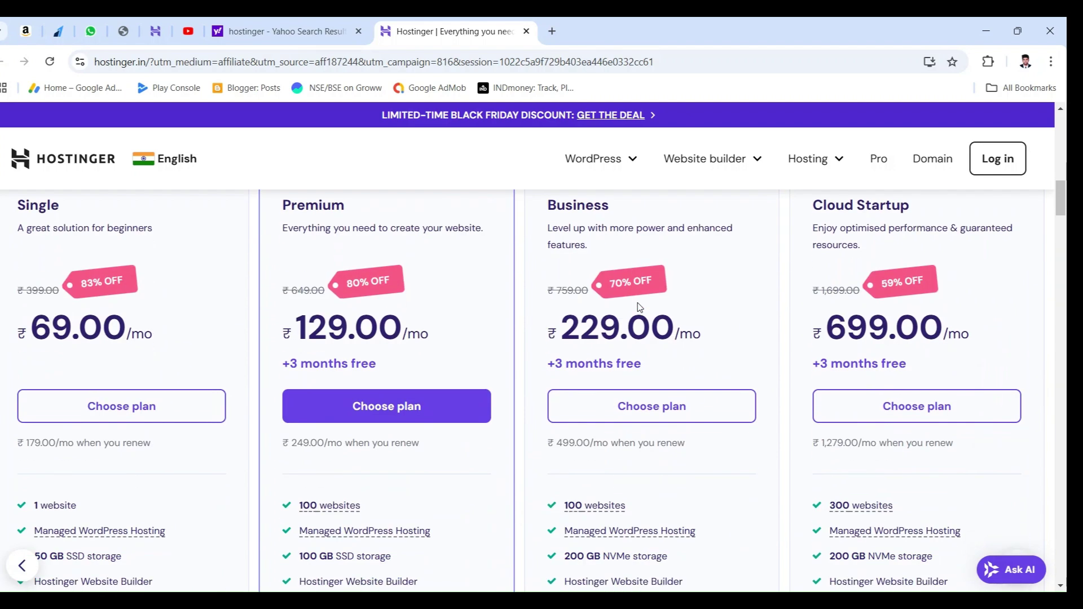
Step: Add 48-month Premium Web Hosting (₹129.00/month, ₹6,192.00 subtotal) to the cart and reveal the coupon field
click(384, 415)
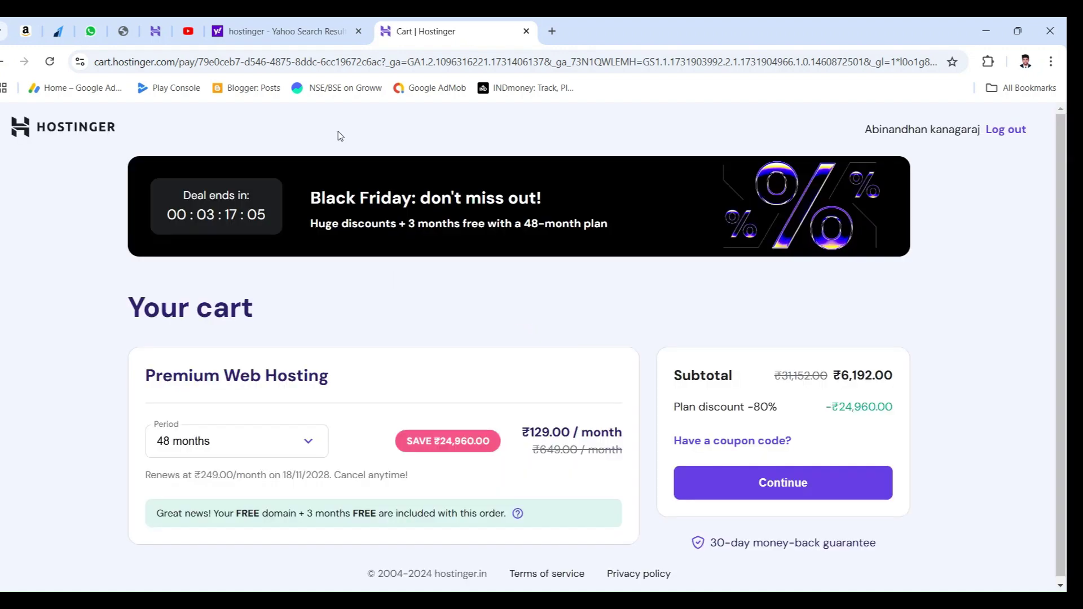
scroll(412, 313, down, 1)
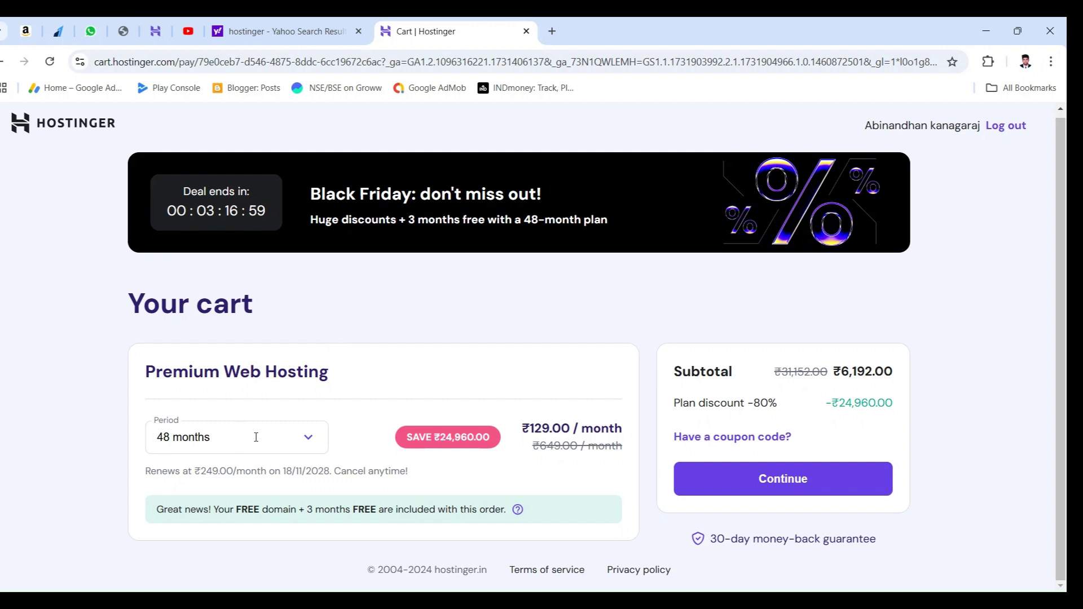
drag(228, 516, 378, 514)
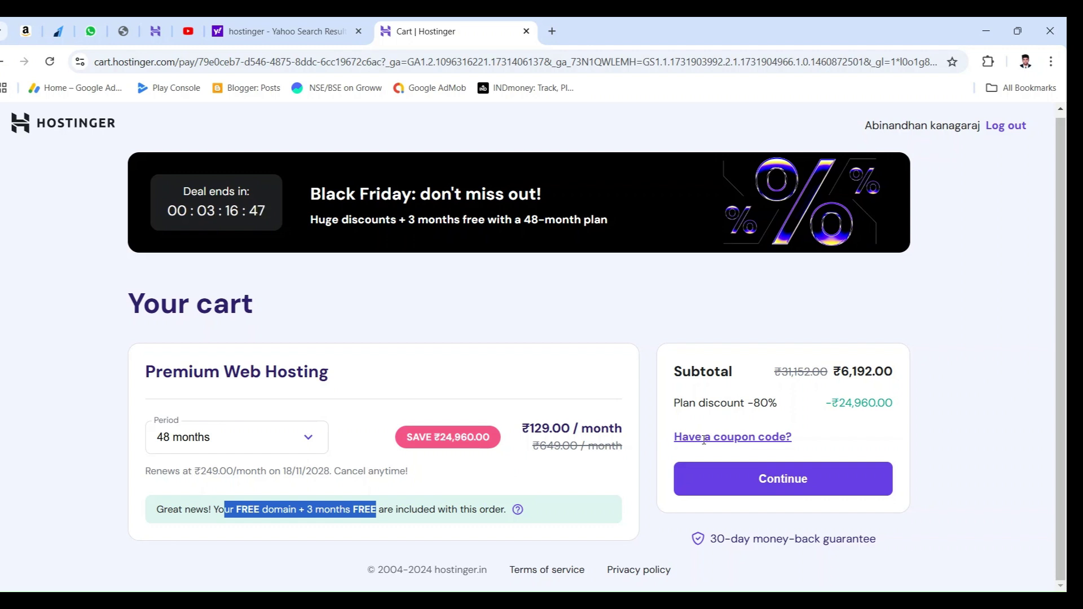
click(704, 439)
Step: Apply coupon ANSWER, cutting Premium to ₹116.10/month and the subtotal to ₹5,572.80
click(718, 473)
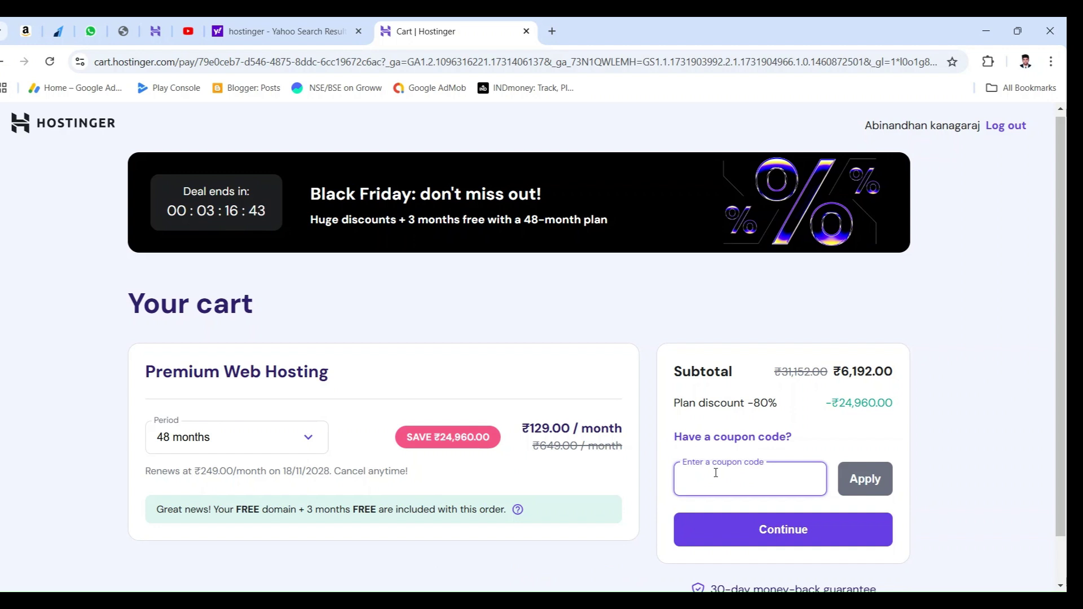
text(ANSWER)
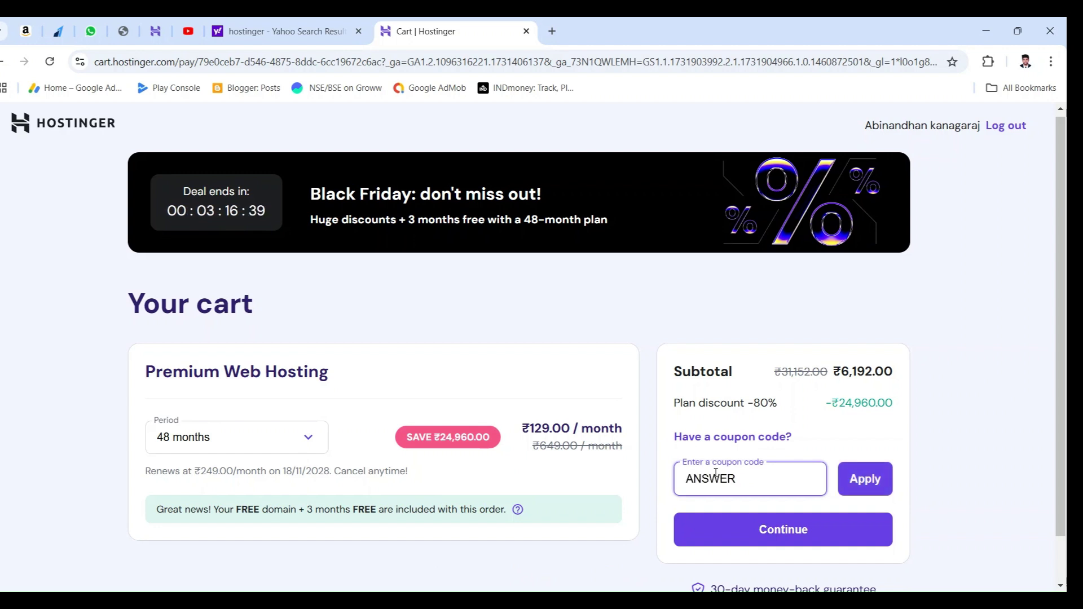
click(868, 480)
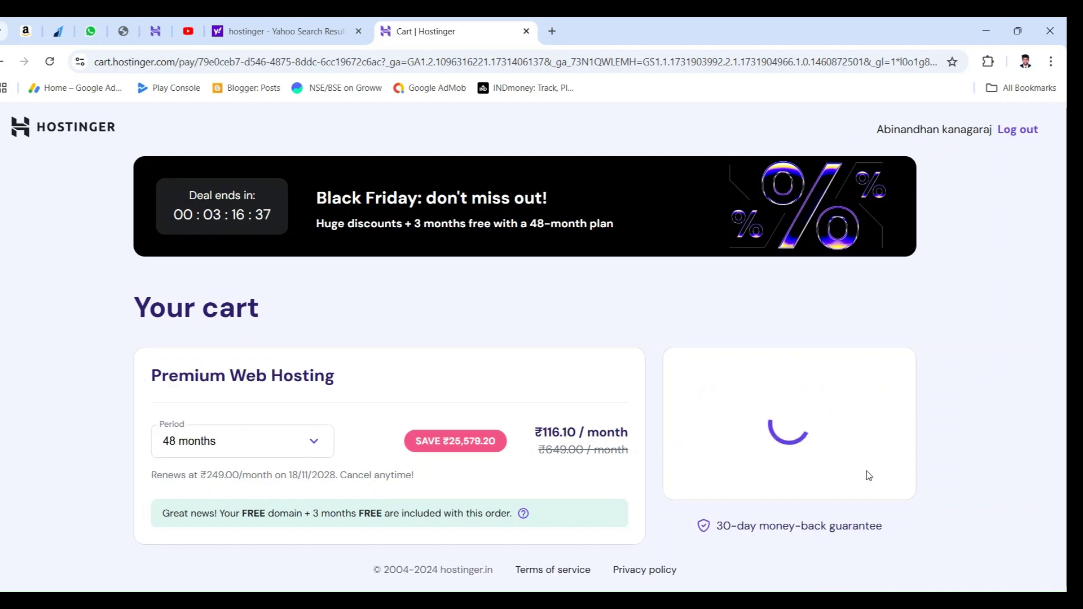
drag(834, 380, 908, 374)
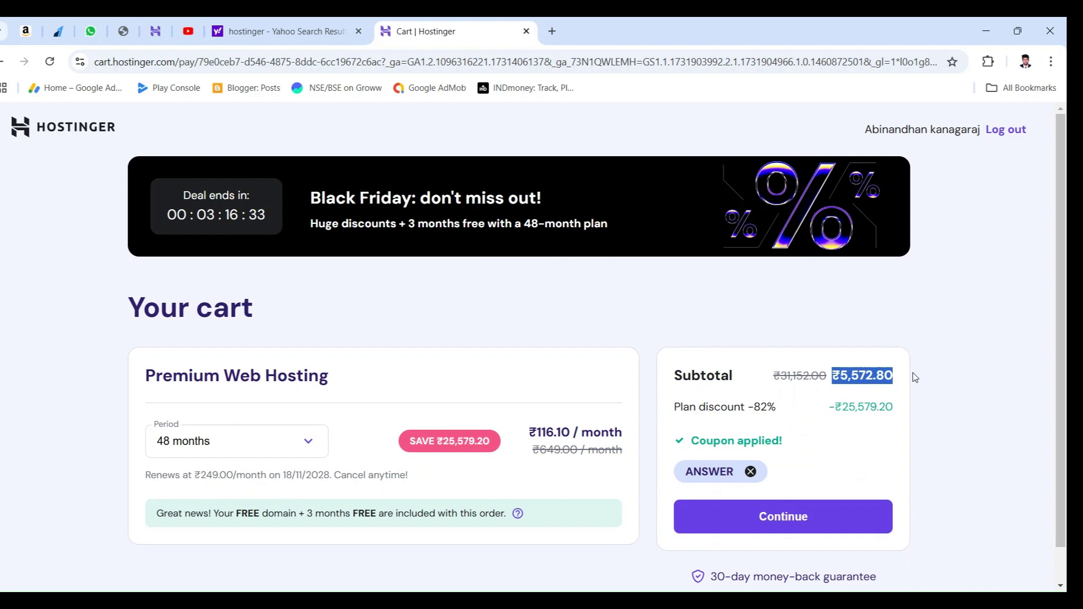
scroll(868, 395, down, 1)
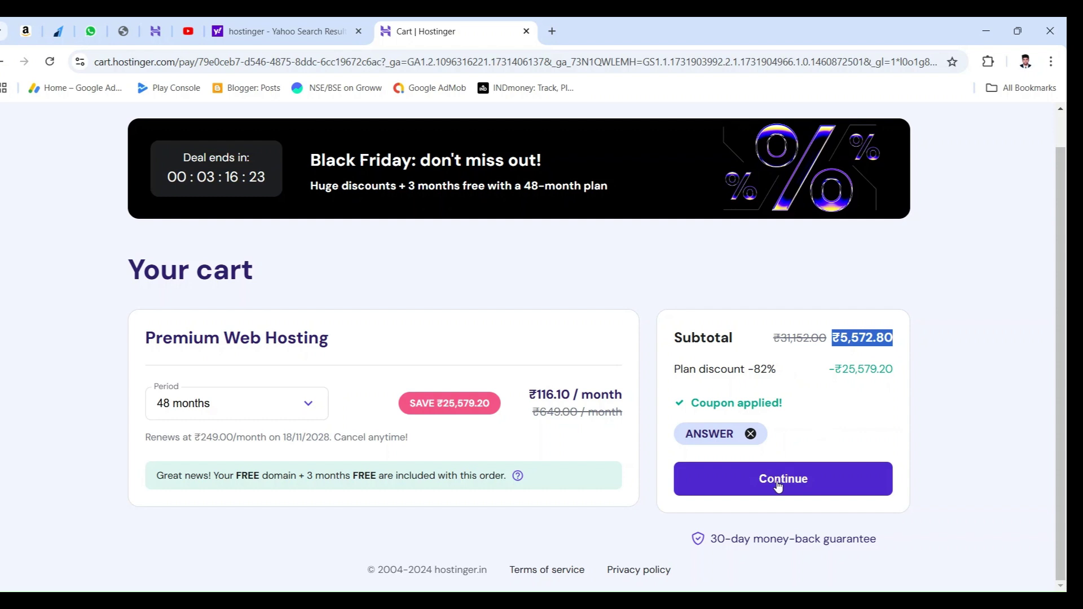
Step: Continue to checkout and review the prefilled billing address with estimated total ₹5,572.80
click(776, 484)
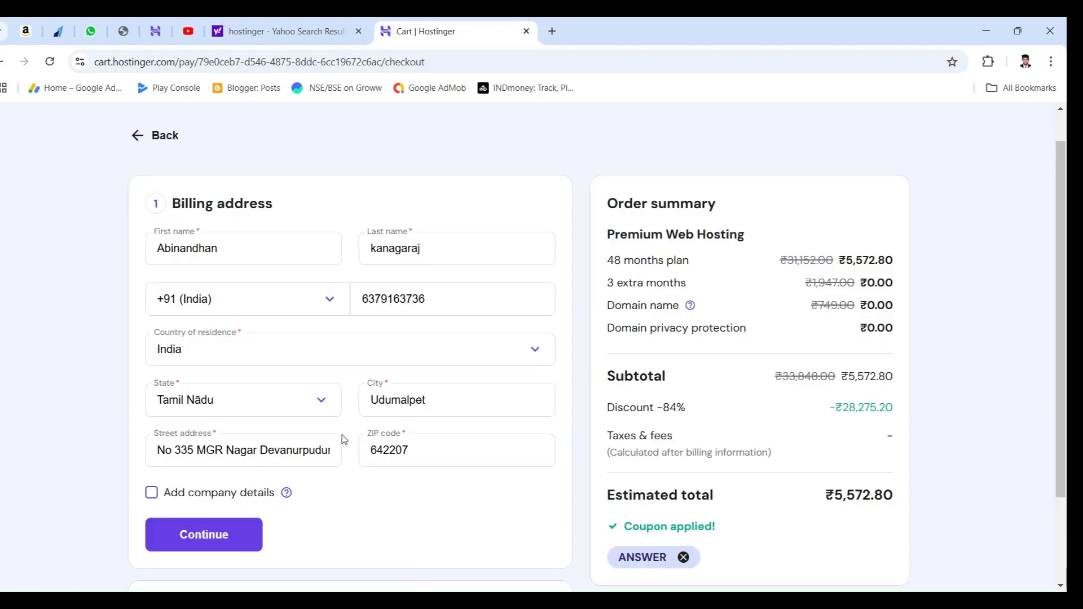
scroll(196, 320, down, 1)
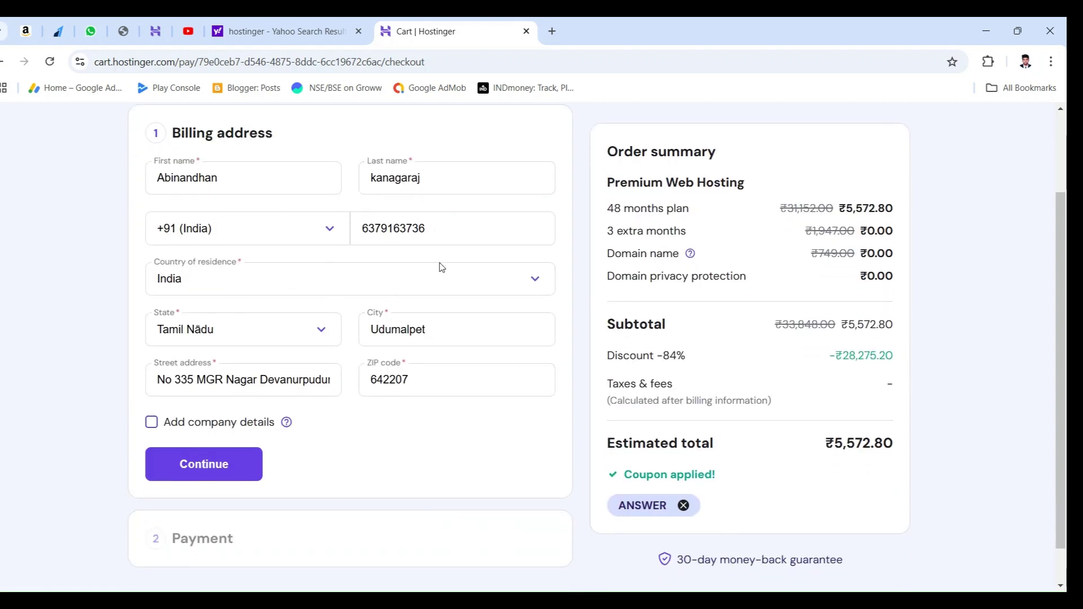
scroll(316, 331, down, 1)
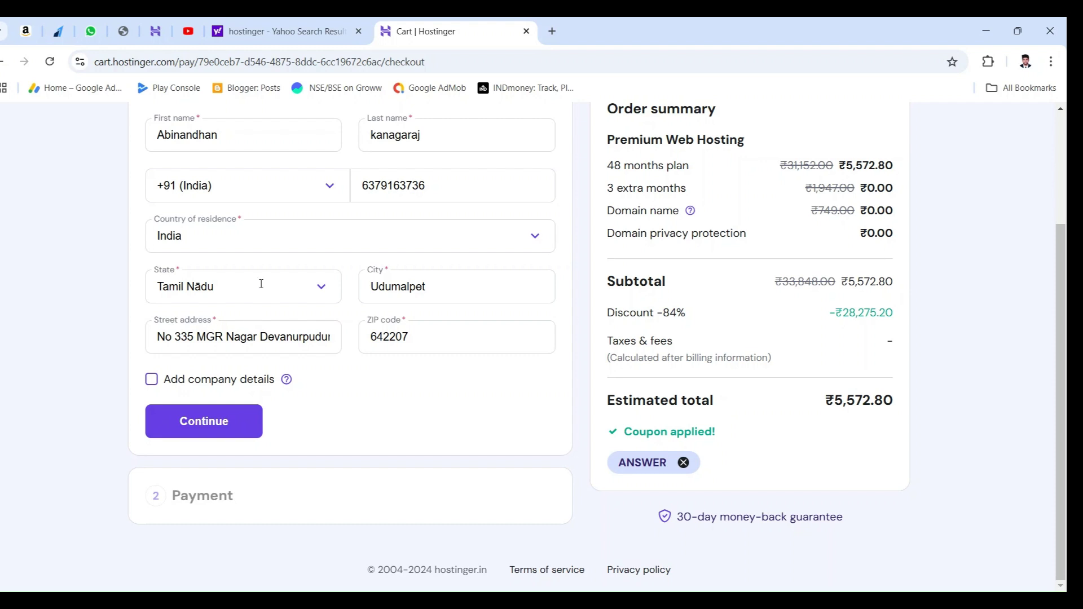
scroll(260, 285, up, 1)
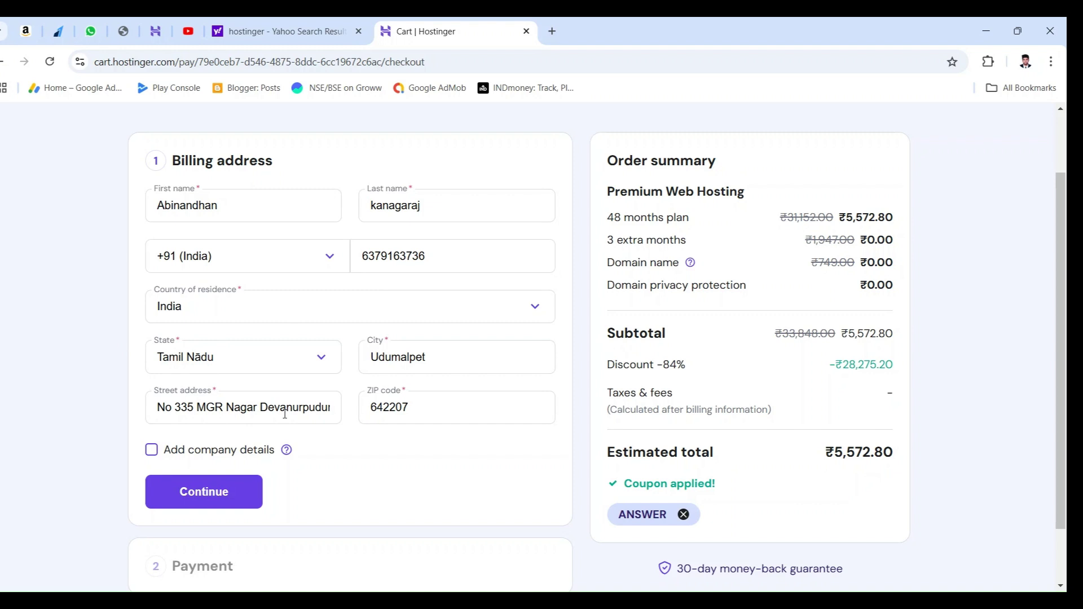
scroll(286, 406, down, 2)
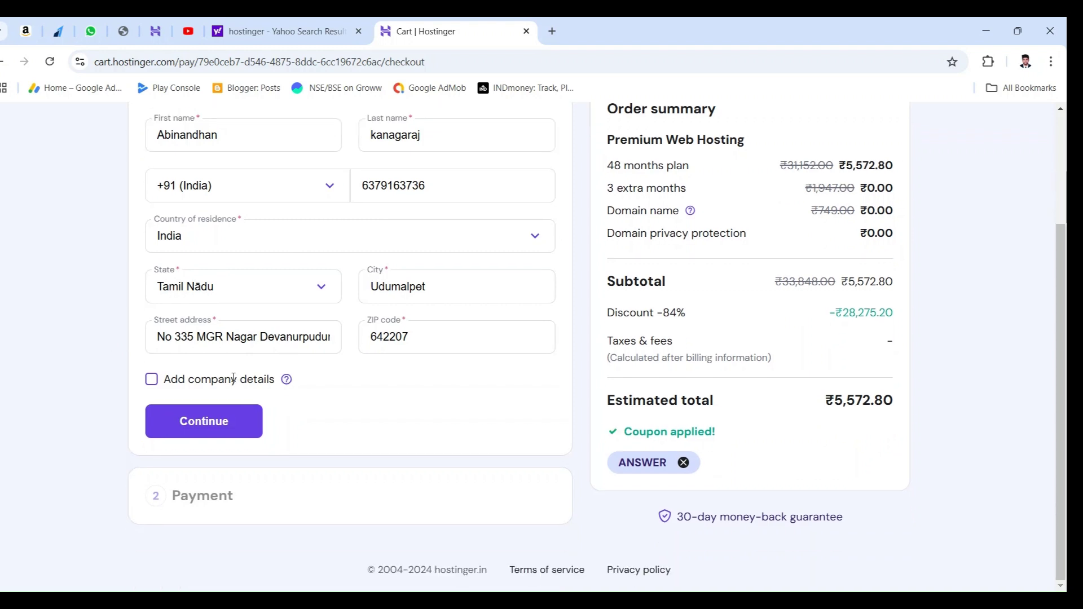
Step: Confirm the billing address to reach the payment options
click(247, 423)
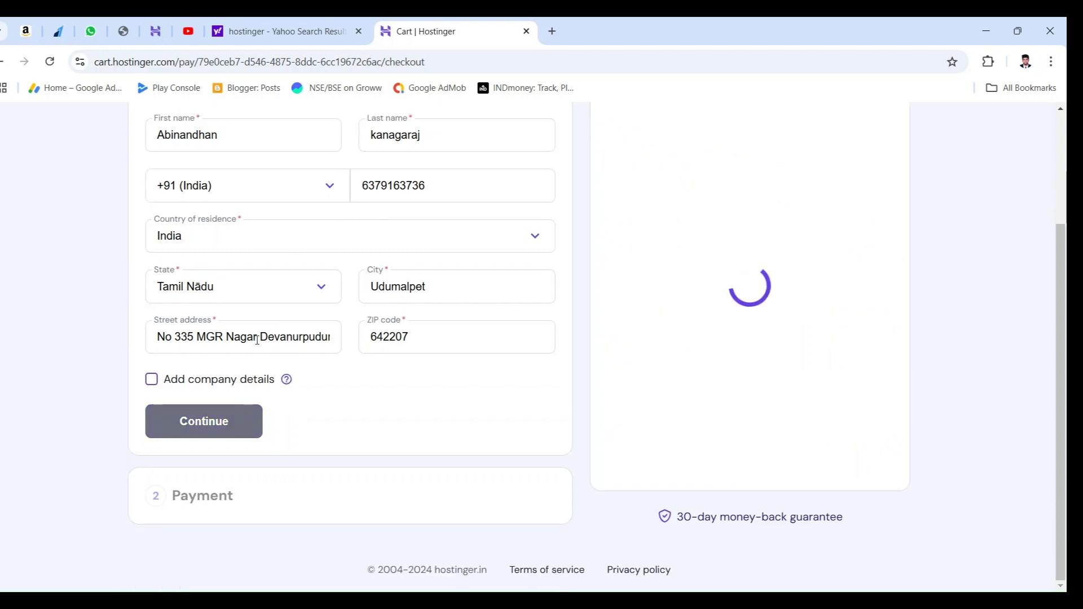
scroll(313, 322, down, 2)
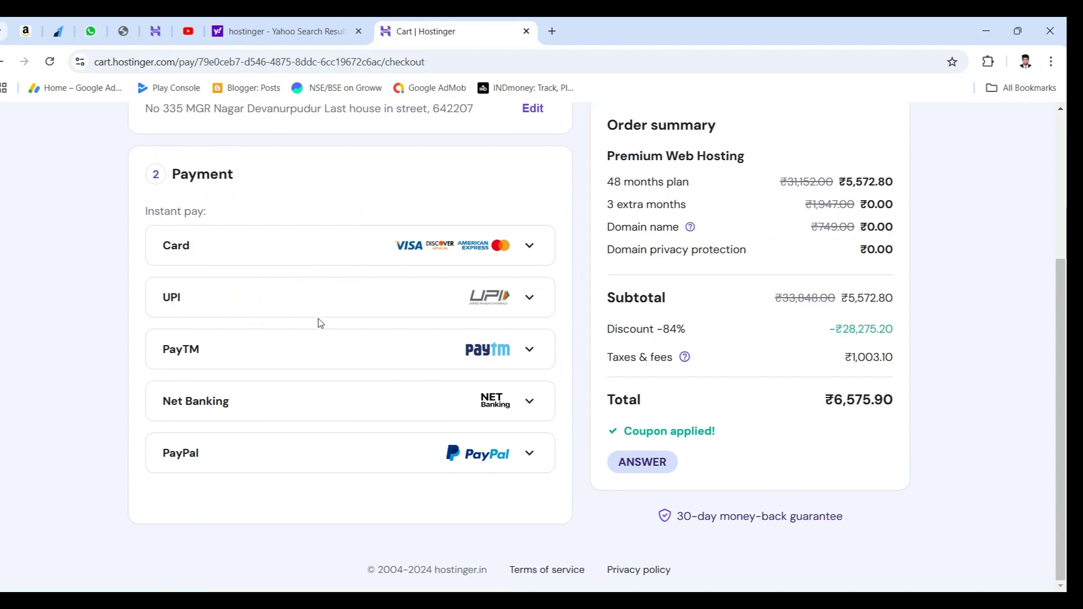
scroll(468, 322, up, 3)
scroll(475, 325, up, 2)
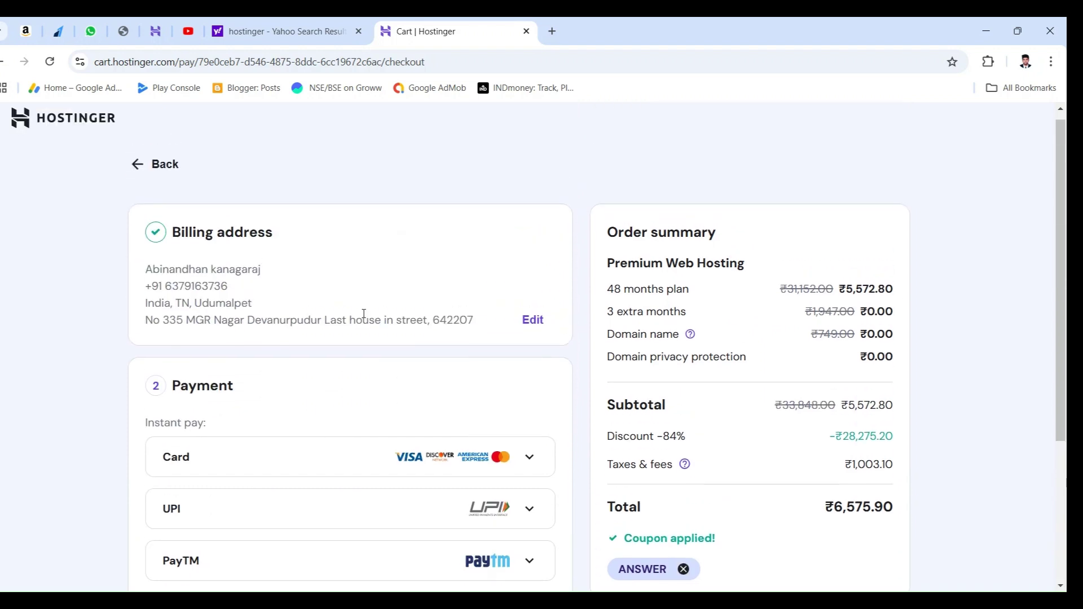
scroll(365, 314, down, 2)
Step: Compare Card, UPI, PayTM and Net Banking, then submit the ₹6,575.90 payment by card
click(482, 311)
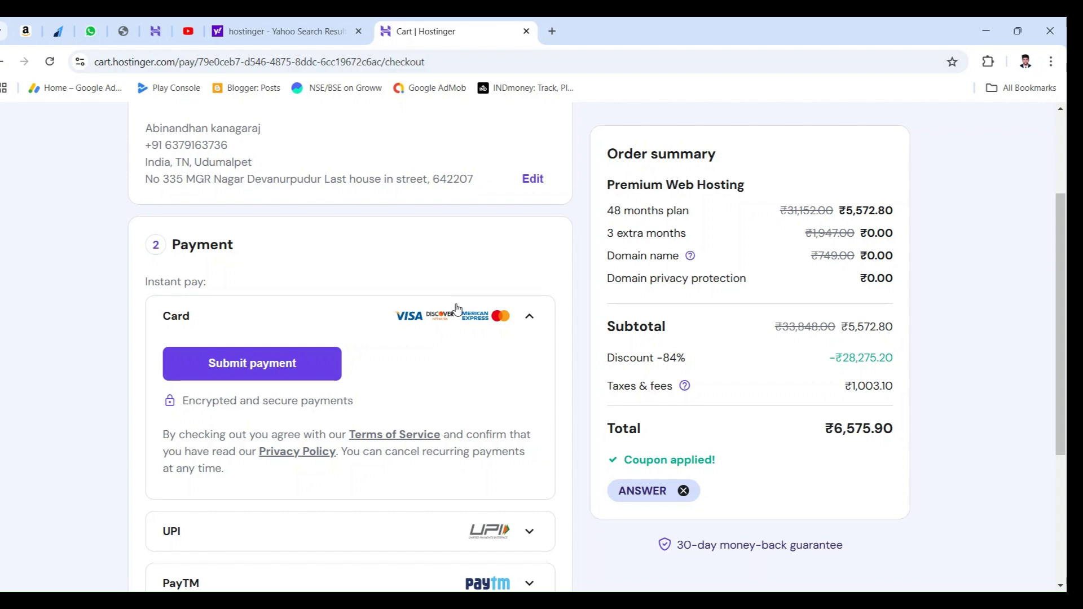
click(457, 309)
click(429, 374)
scroll(384, 372, down, 2)
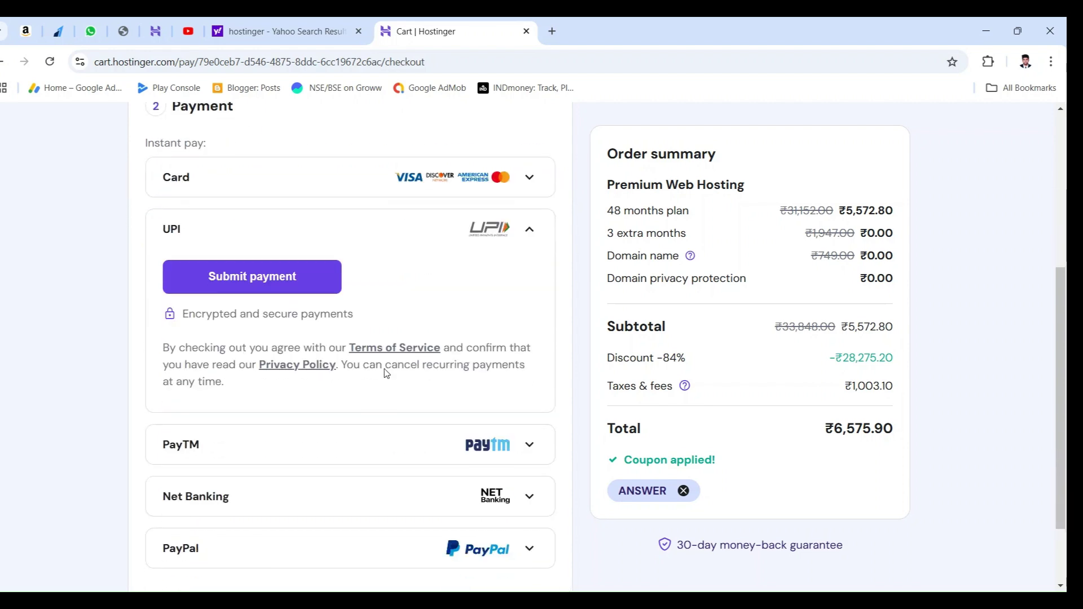
click(342, 439)
click(317, 404)
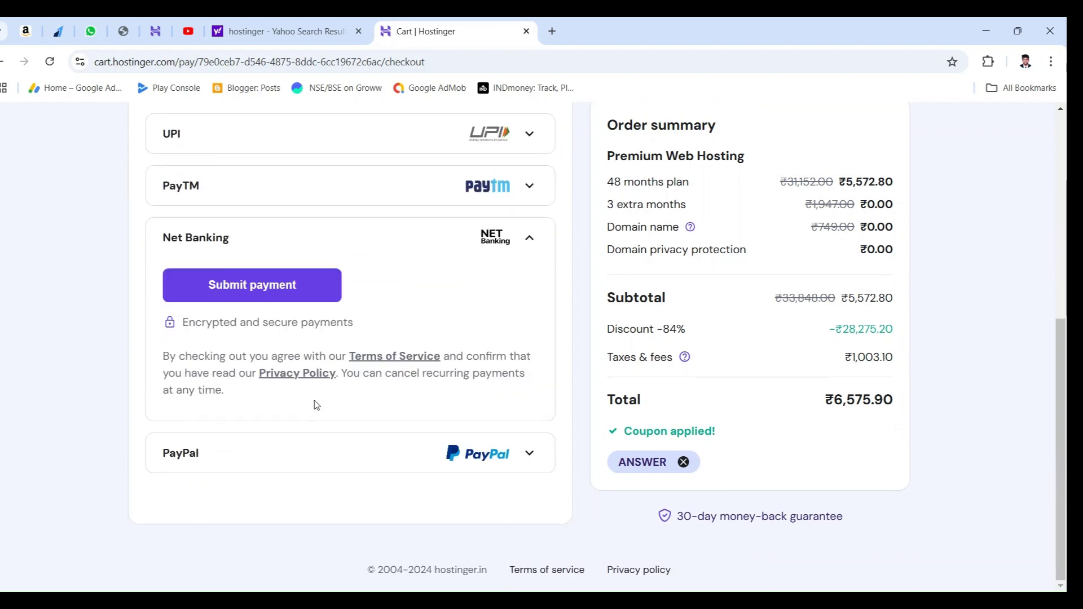
scroll(316, 404, up, 2)
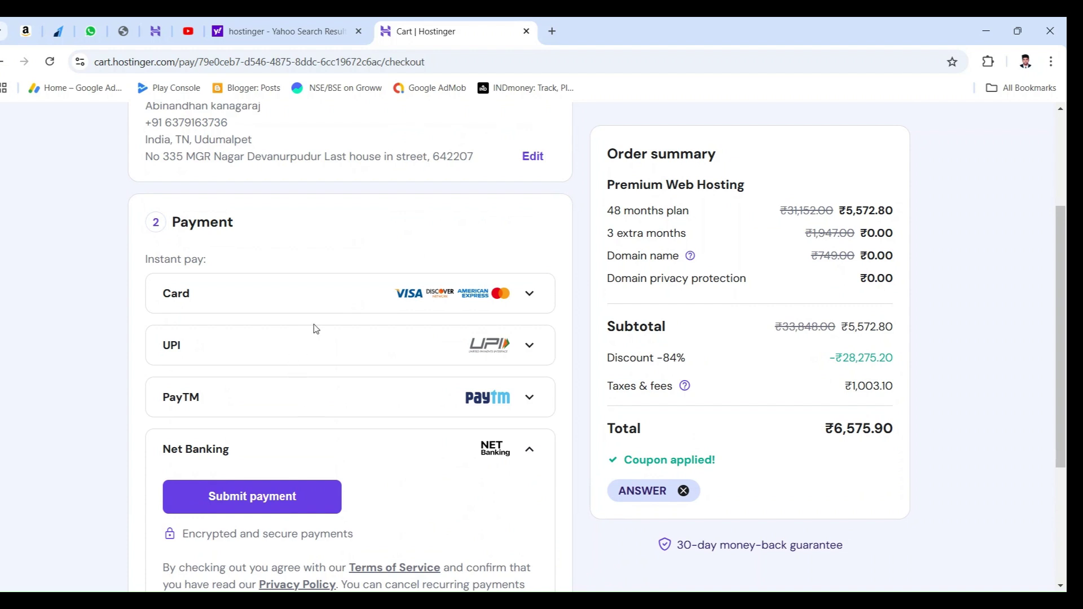
click(326, 307)
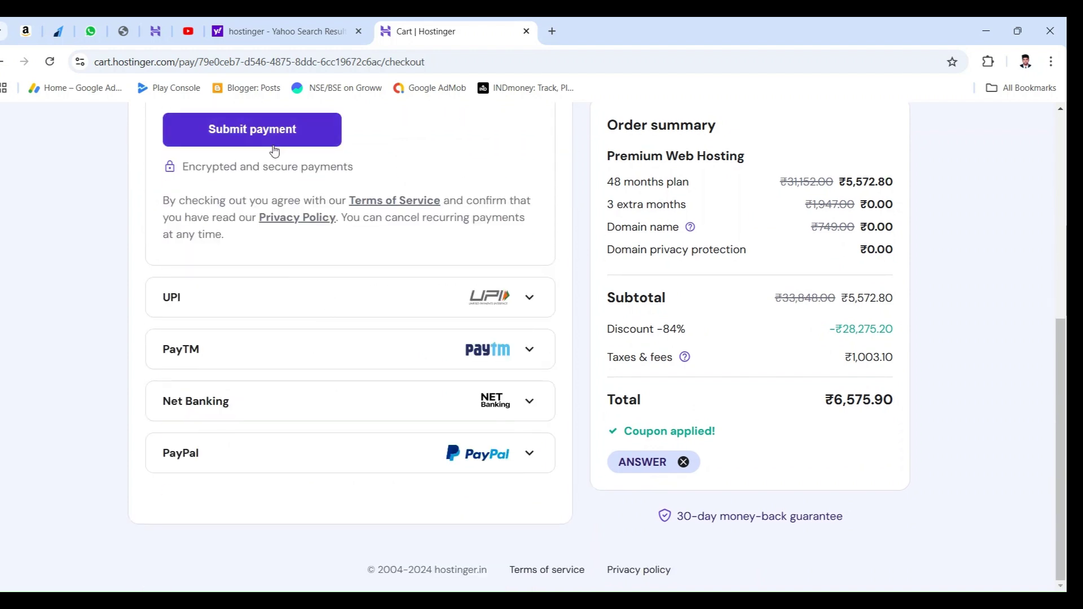
scroll(277, 184, up, 2)
click(280, 276)
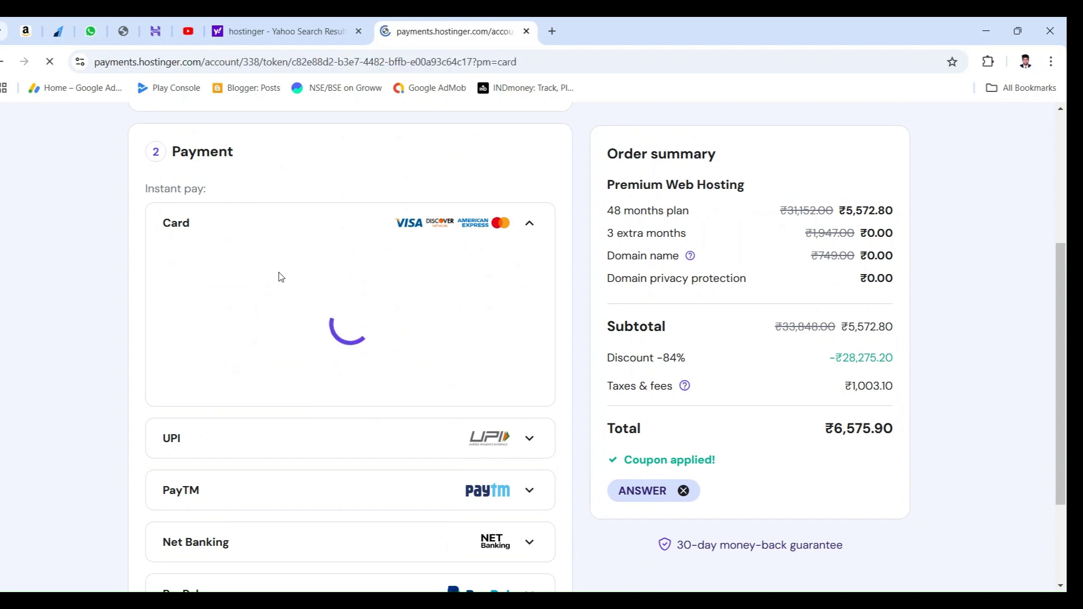
Step: Start filling in the name on card field of the card payment form
click(255, 391)
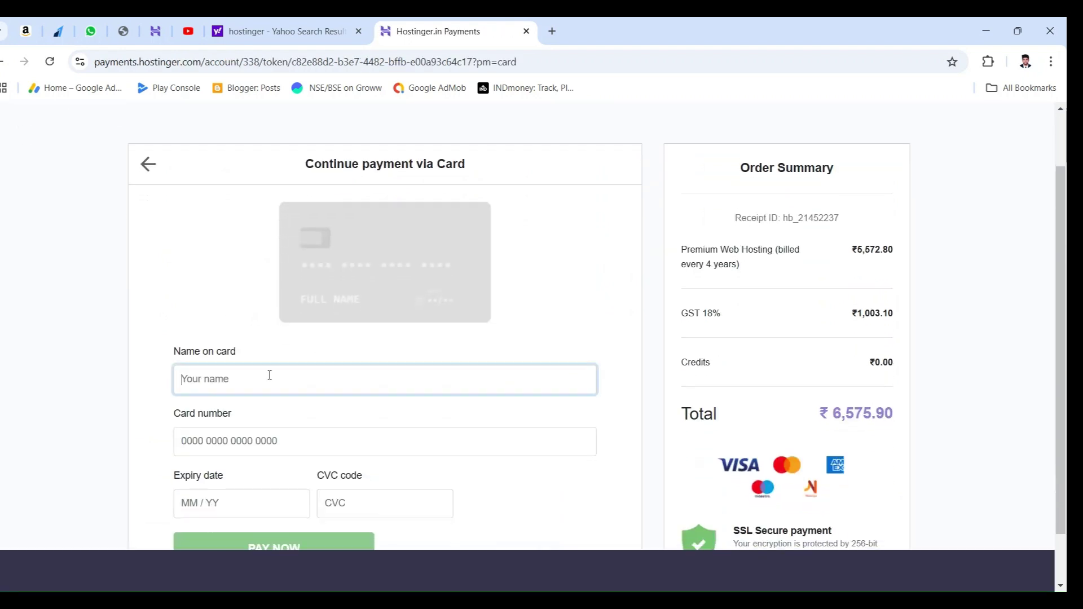
scroll(292, 372, down, 1)
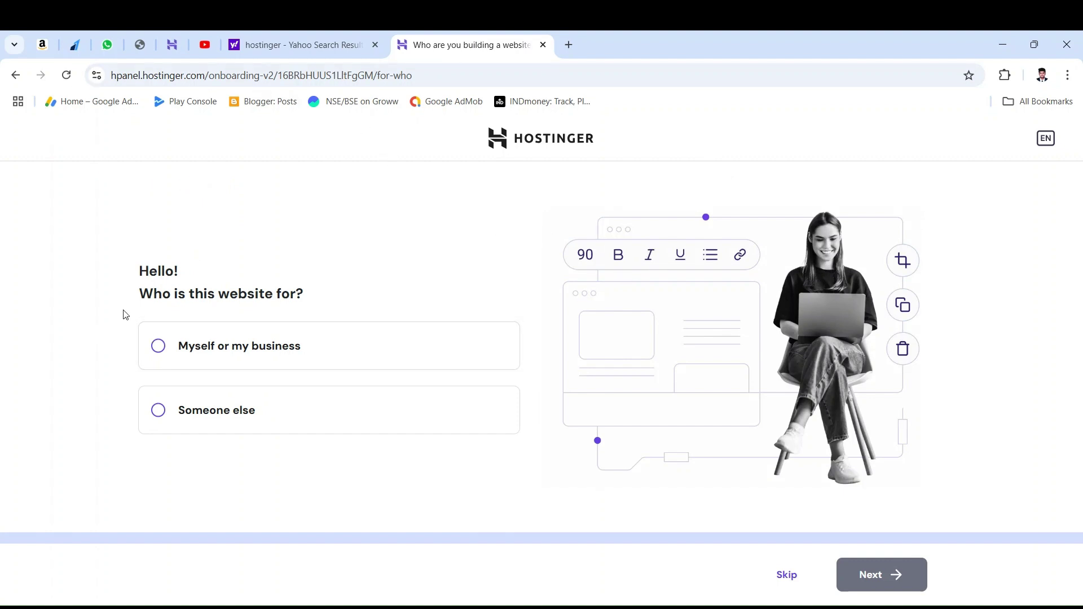
Step: Answer onboarding: site for myself, create a new website, built on WordPress
click(204, 362)
click(875, 580)
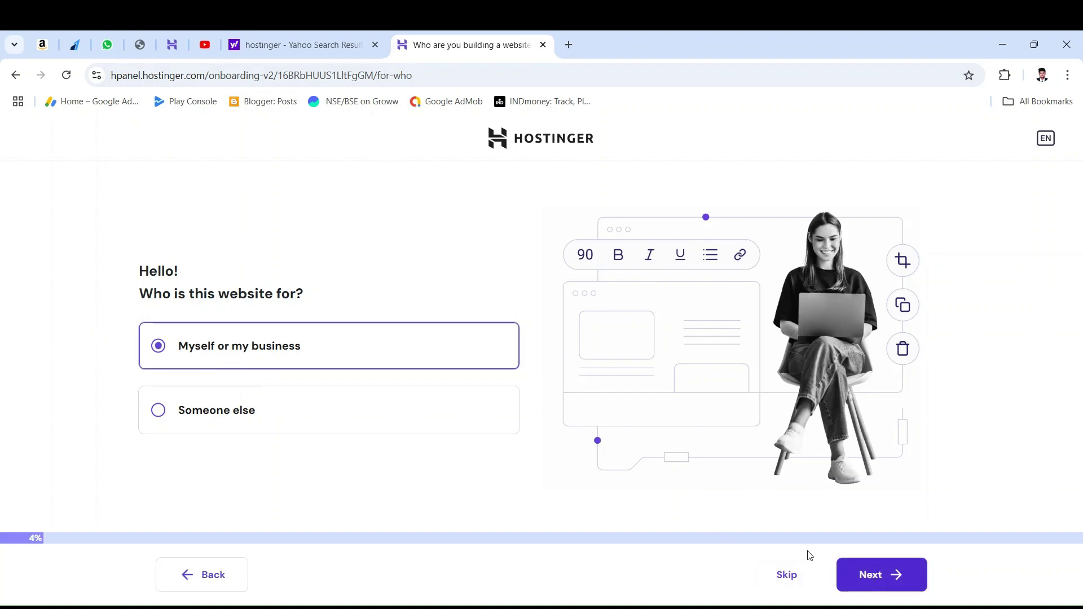
drag(114, 249, 421, 254)
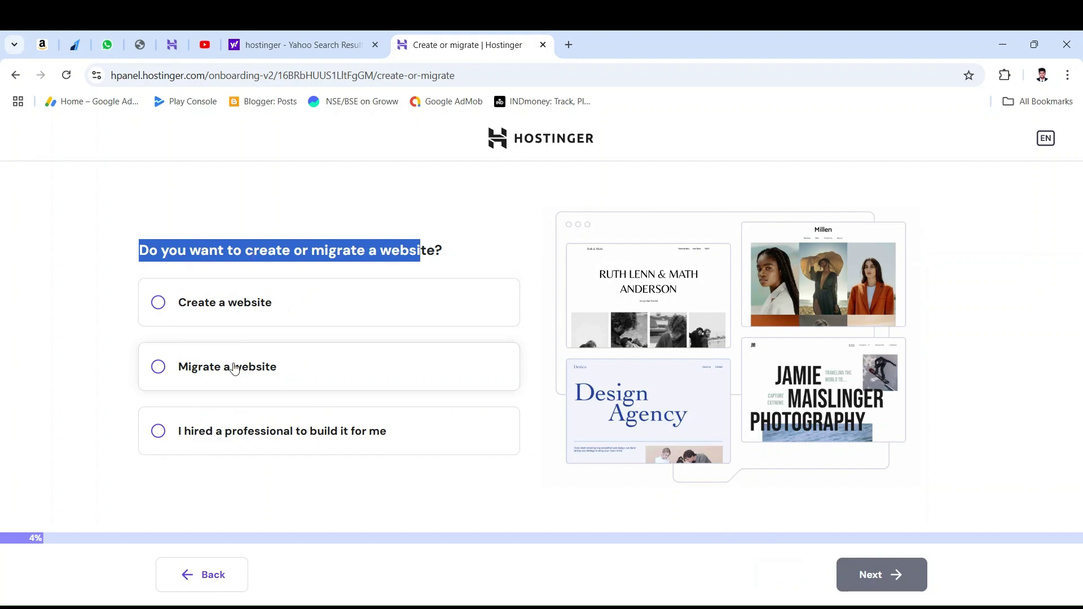
click(236, 314)
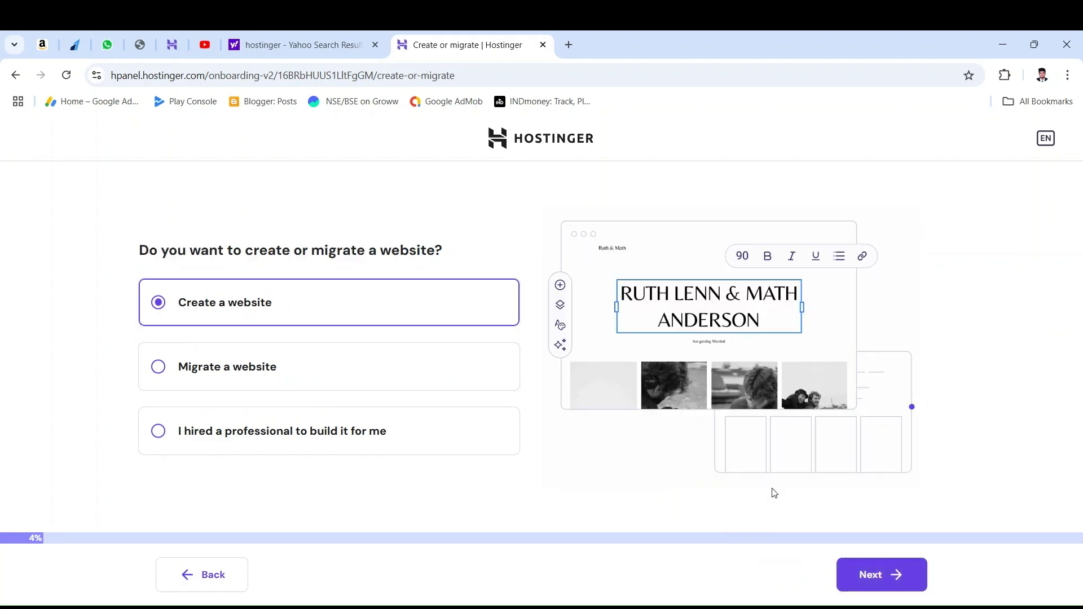
click(874, 574)
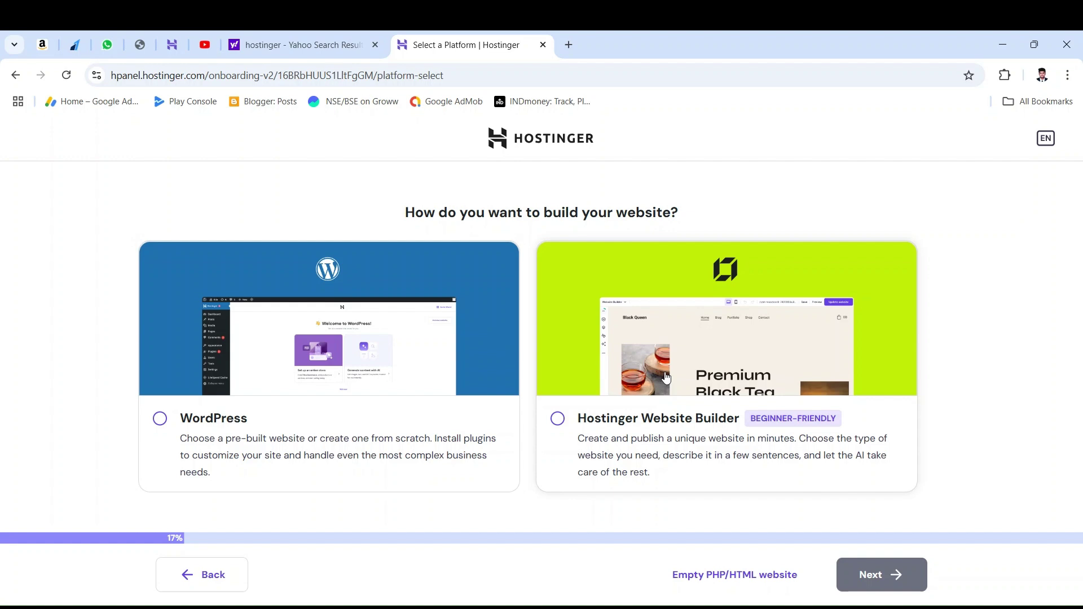
click(348, 341)
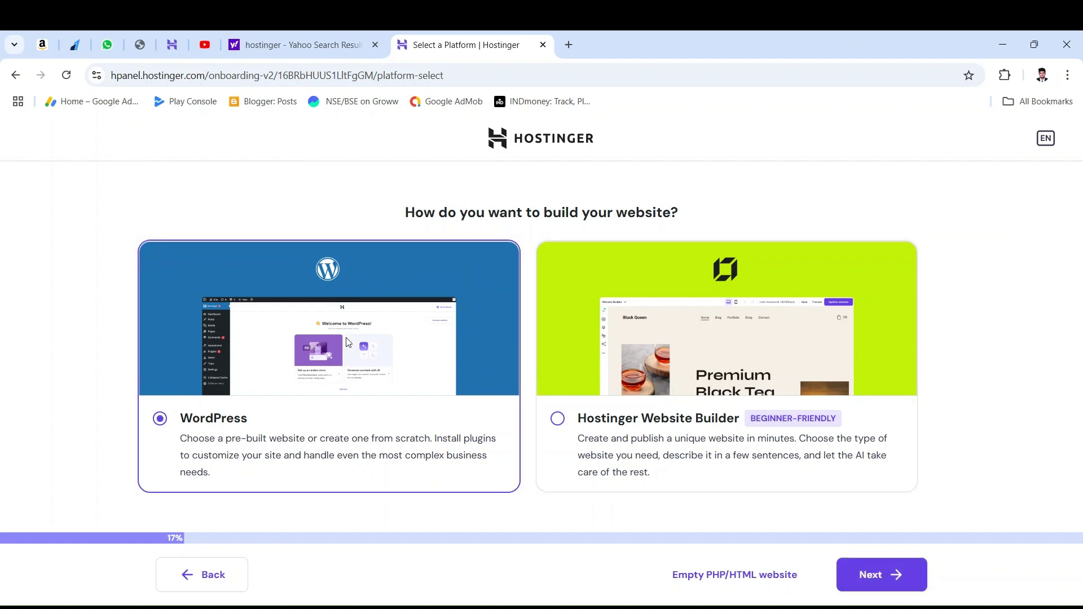
click(874, 587)
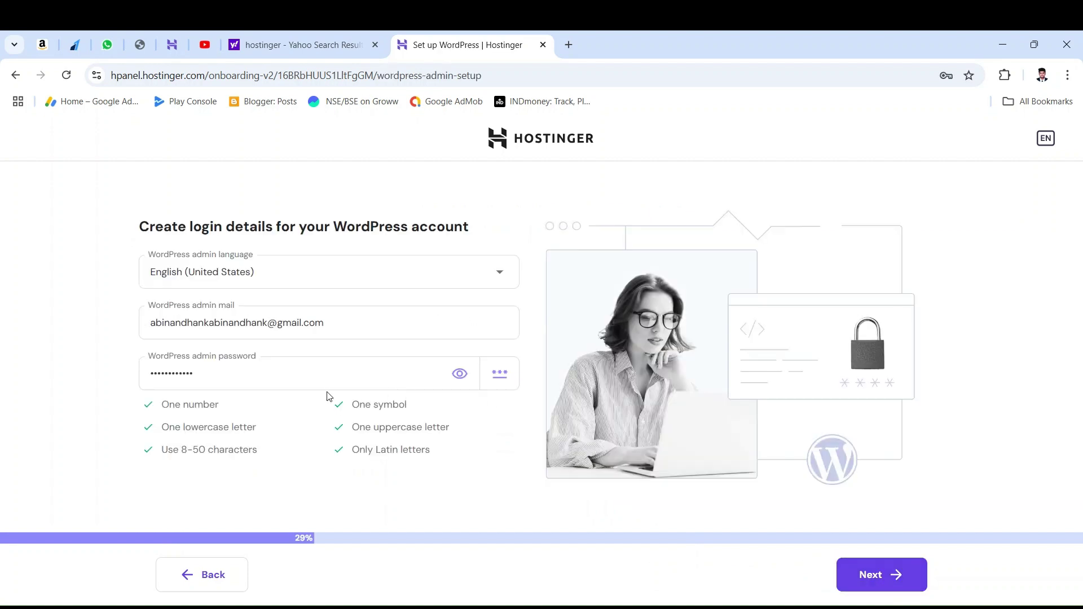
Step: Autofill the WordPress admin email and password, add a symbol to the password, and continue
click(335, 324)
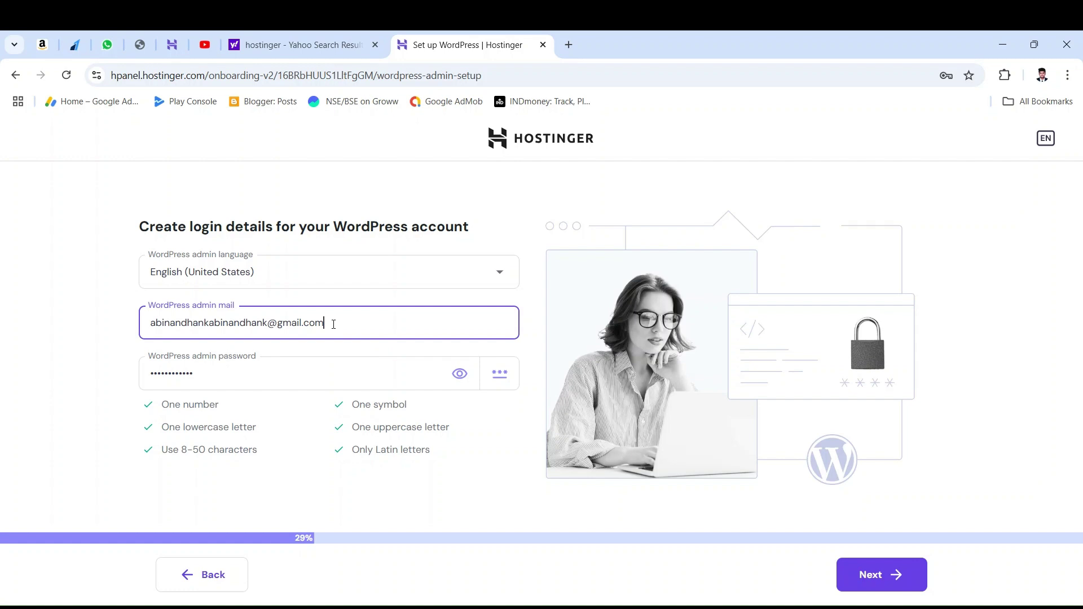
click(314, 369)
click(458, 376)
click(458, 379)
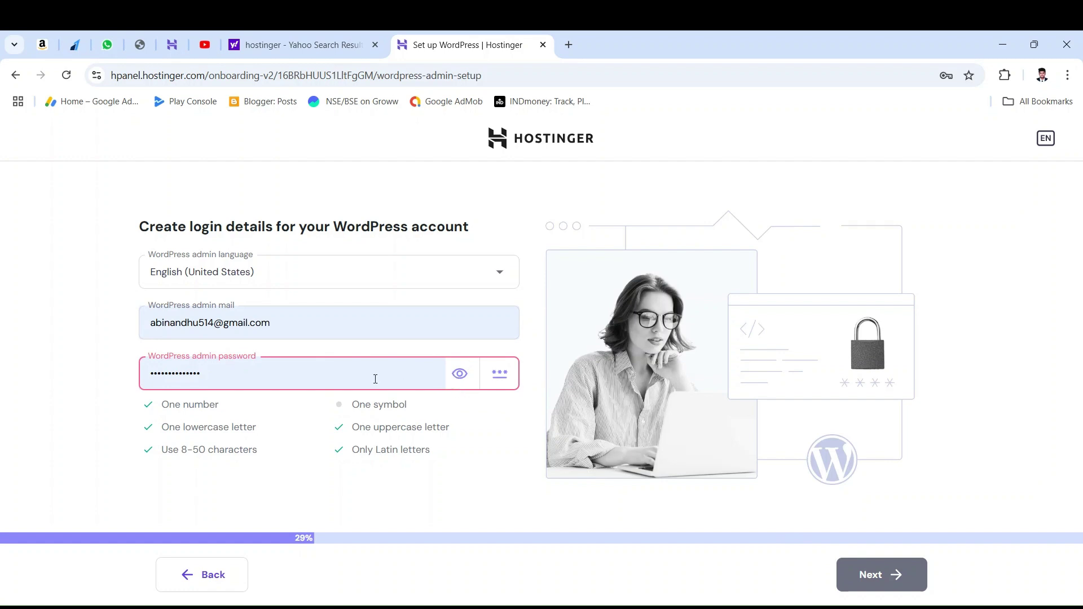
click(455, 378)
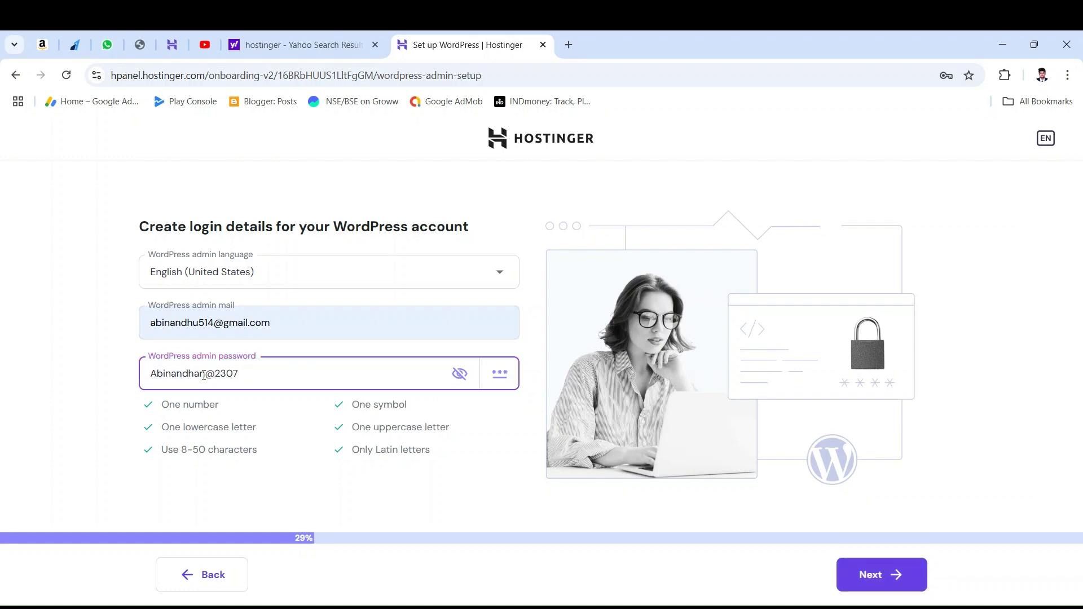
click(259, 425)
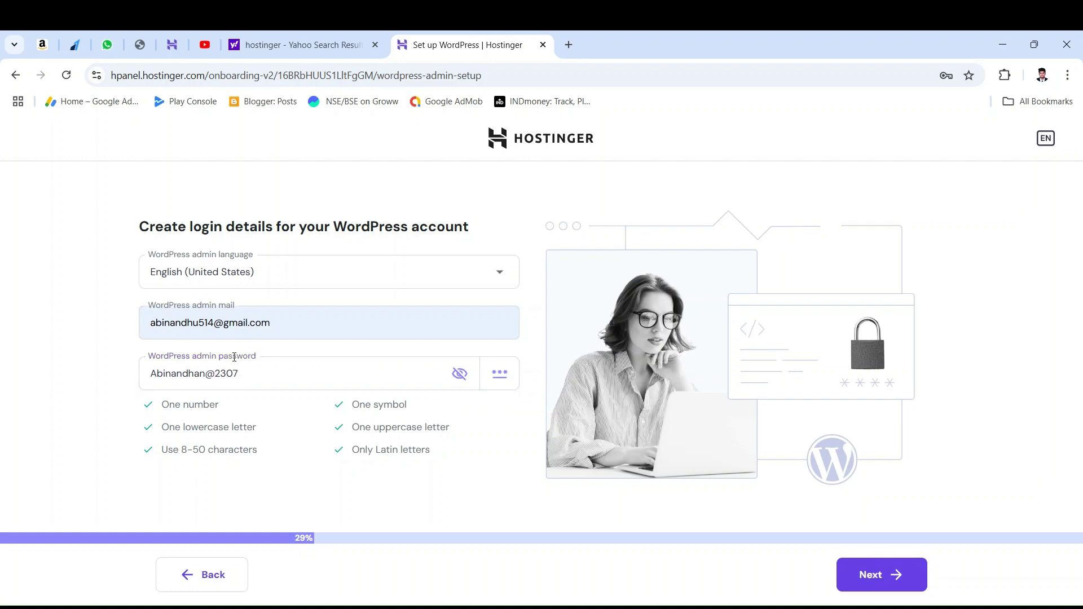
click(874, 572)
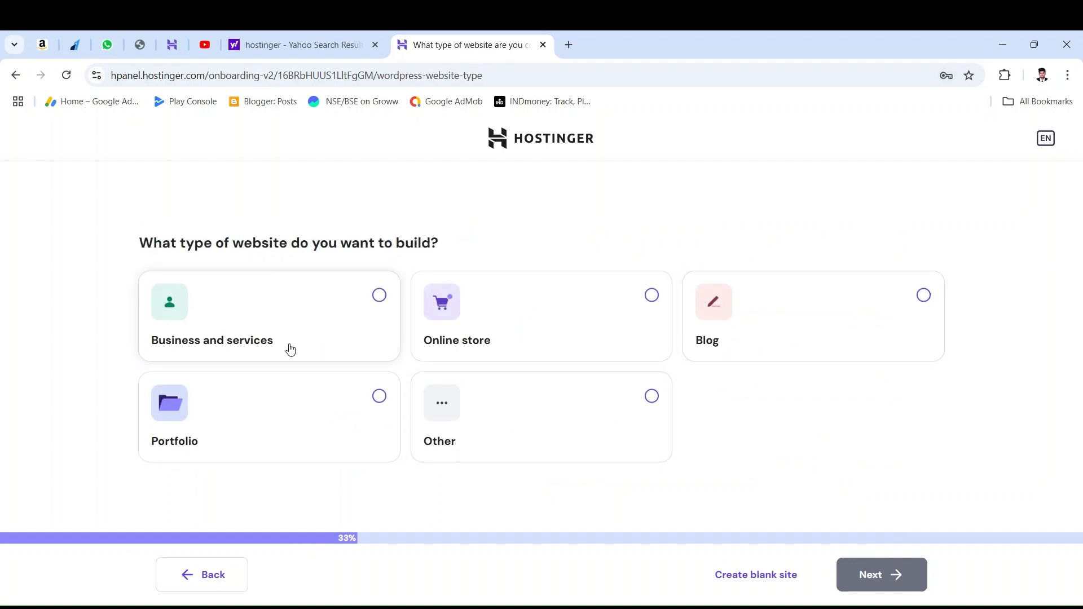
Step: Choose Online store, build a blank site from scratch, and keep the recommended plugins
click(646, 304)
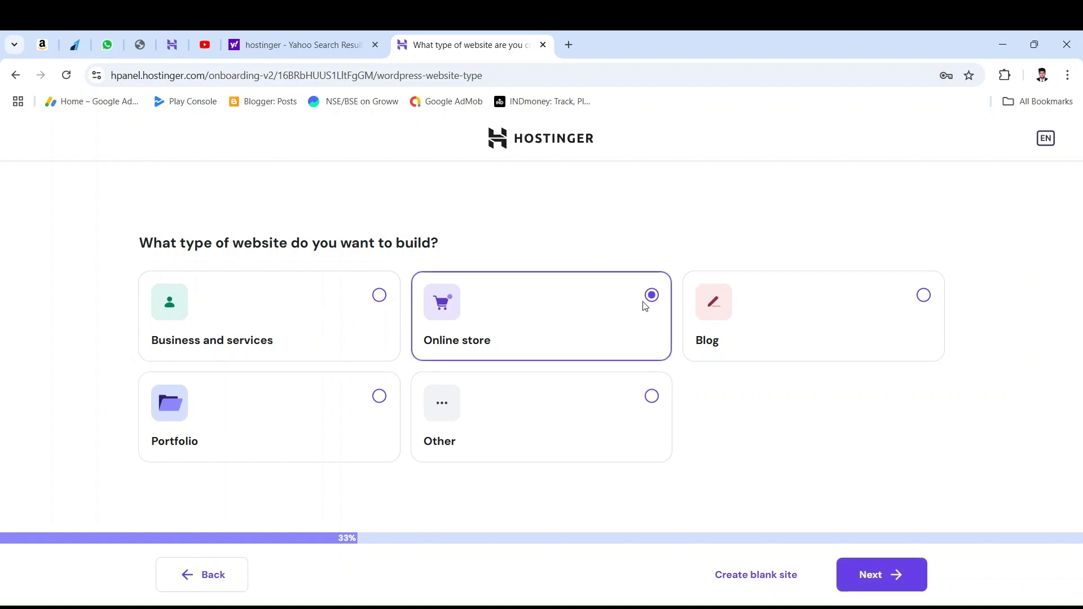
click(895, 580)
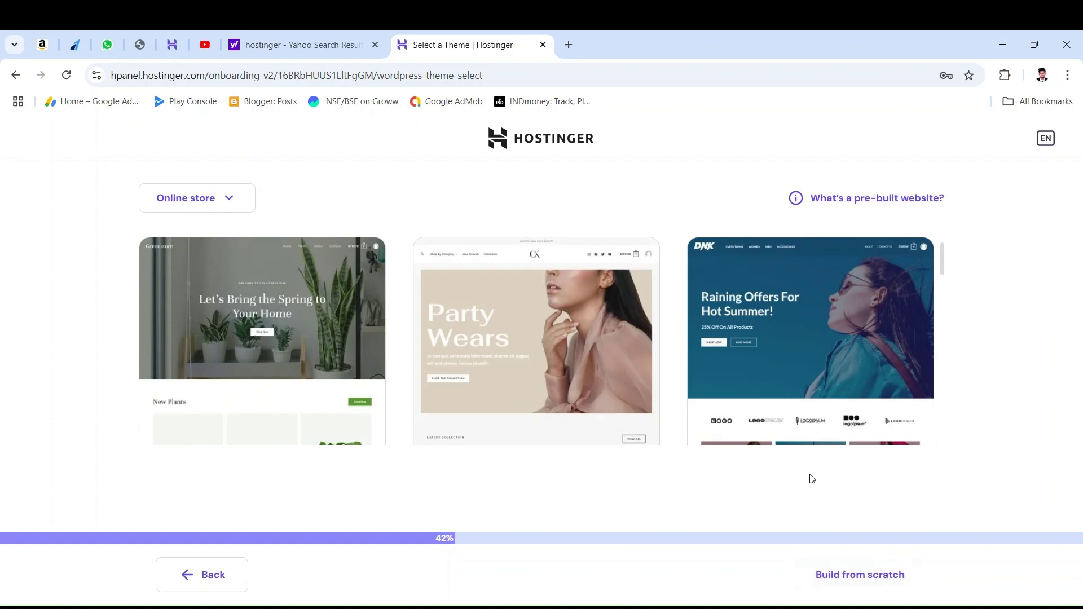
click(883, 578)
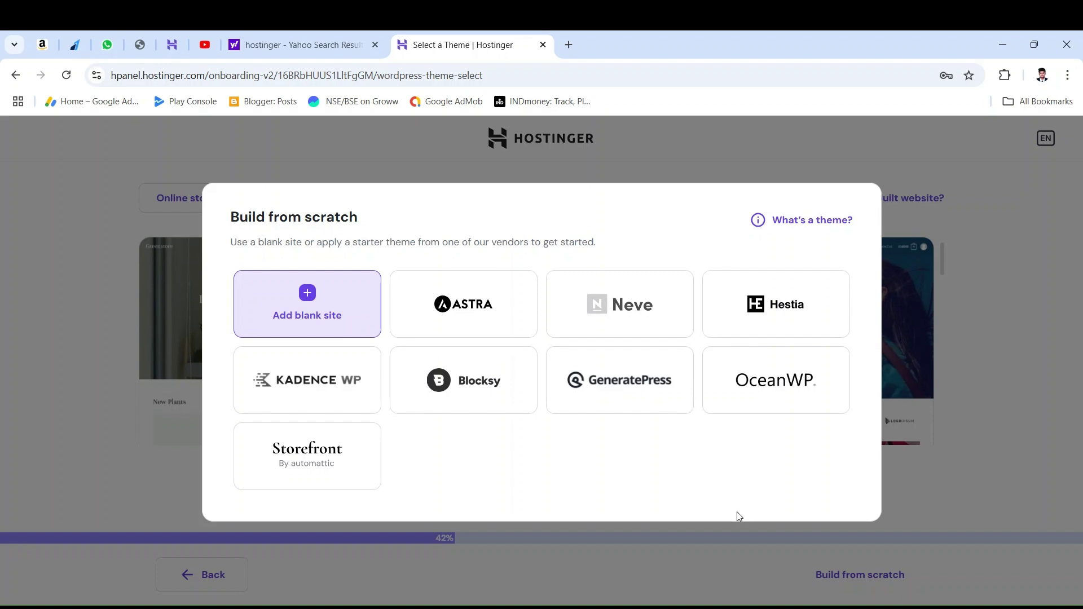
click(318, 318)
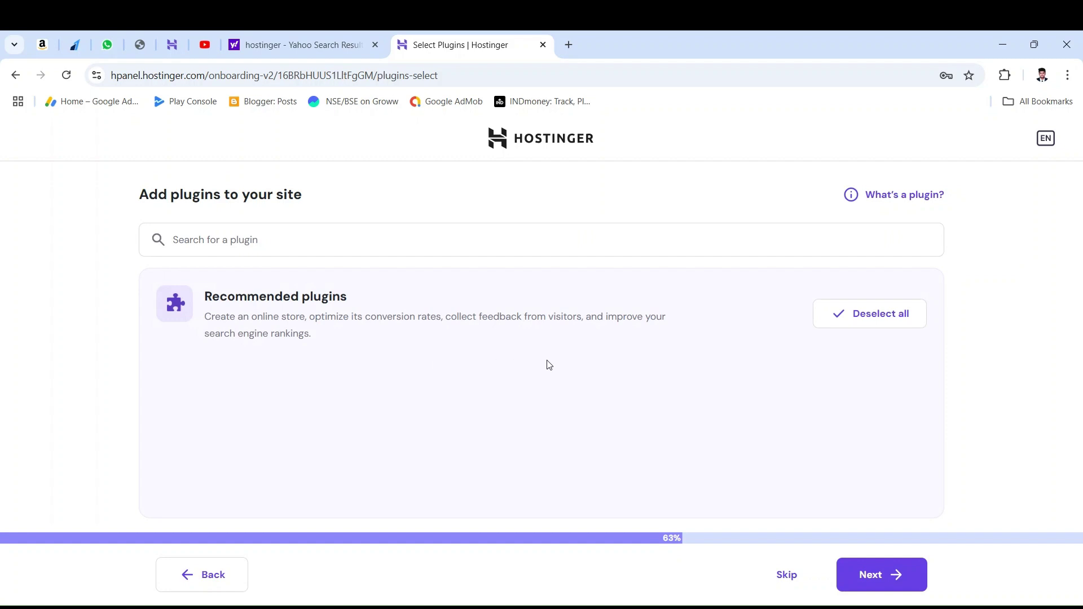
scroll(727, 459, down, 3)
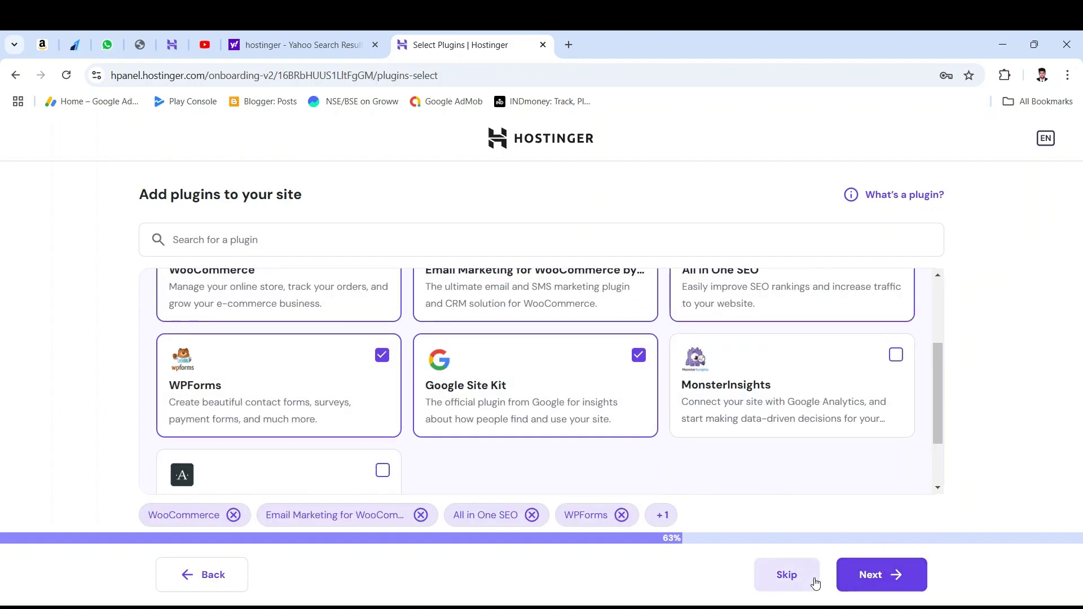
click(882, 587)
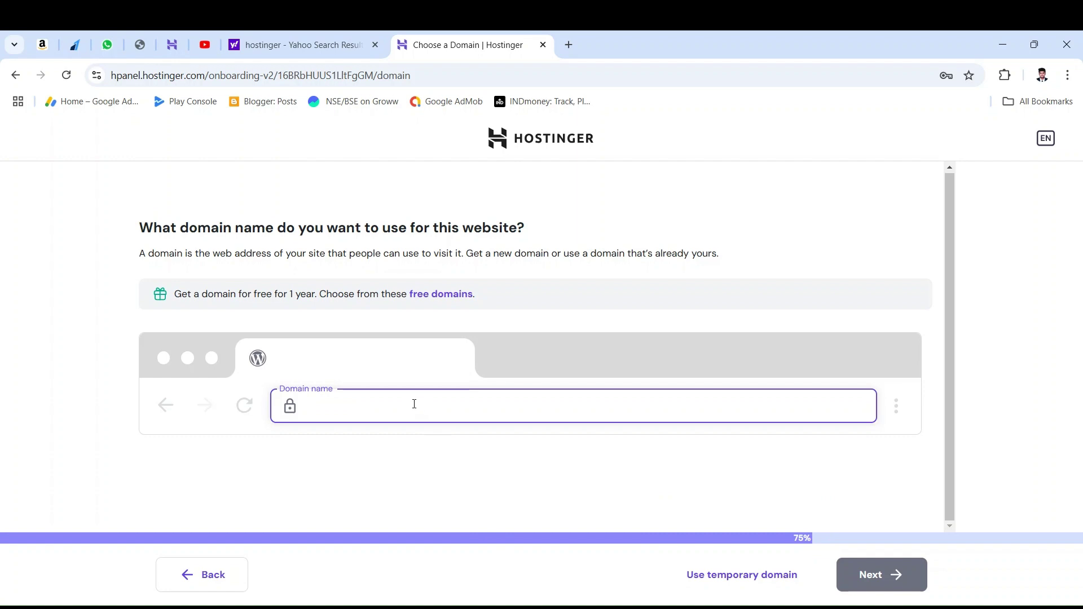
Step: Search for hostinger in a new browser tab, then return to the domain name page
click(568, 35)
text(h)
key(Return)
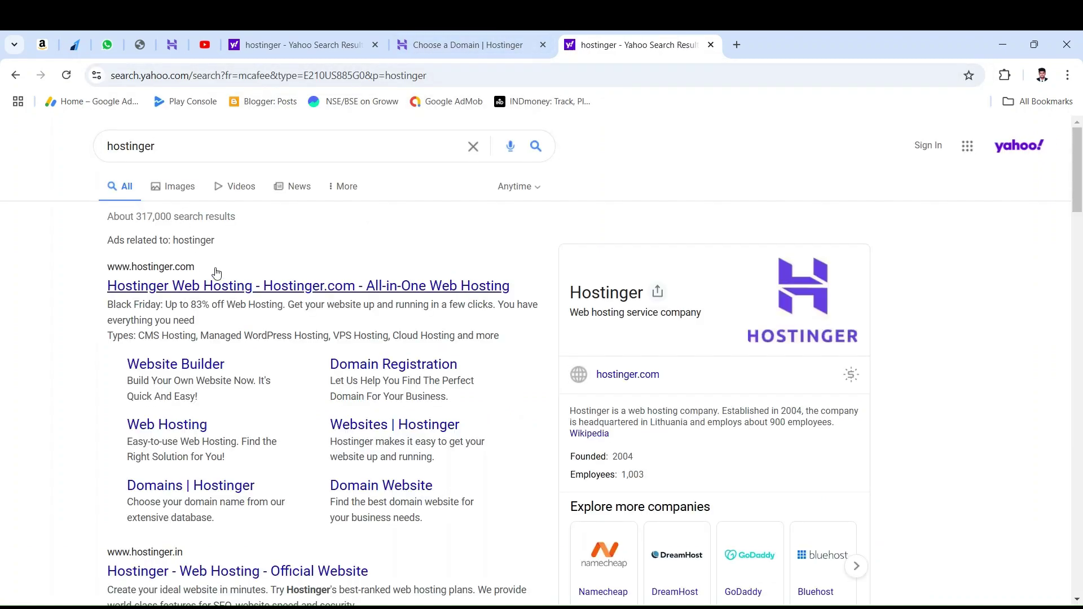
click(486, 42)
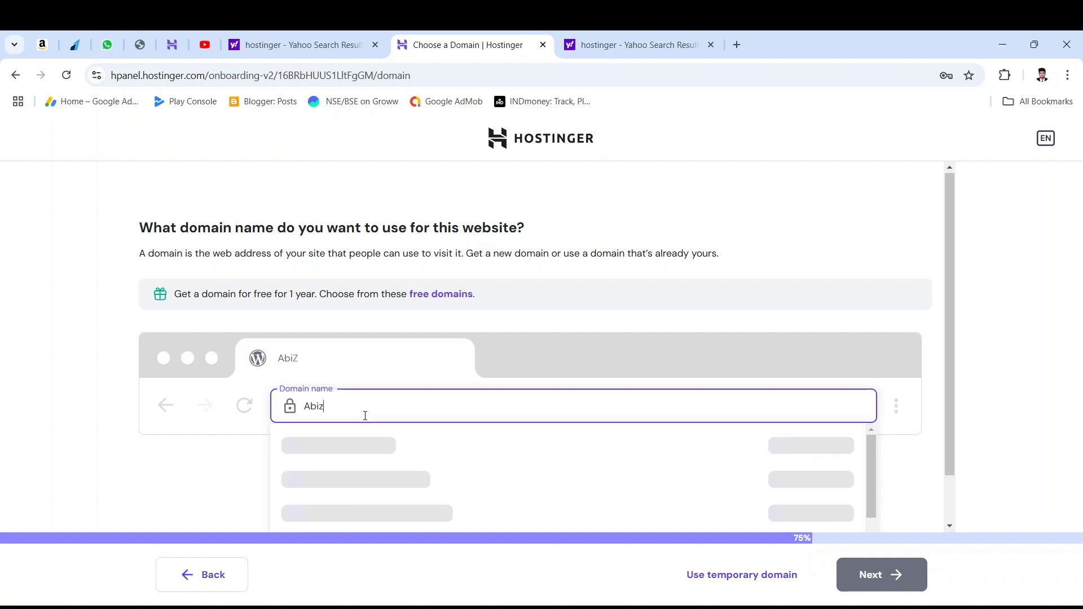
Step: Search Abizkart and submit abizkart.com from the suggestions as the site's domain
text(art)
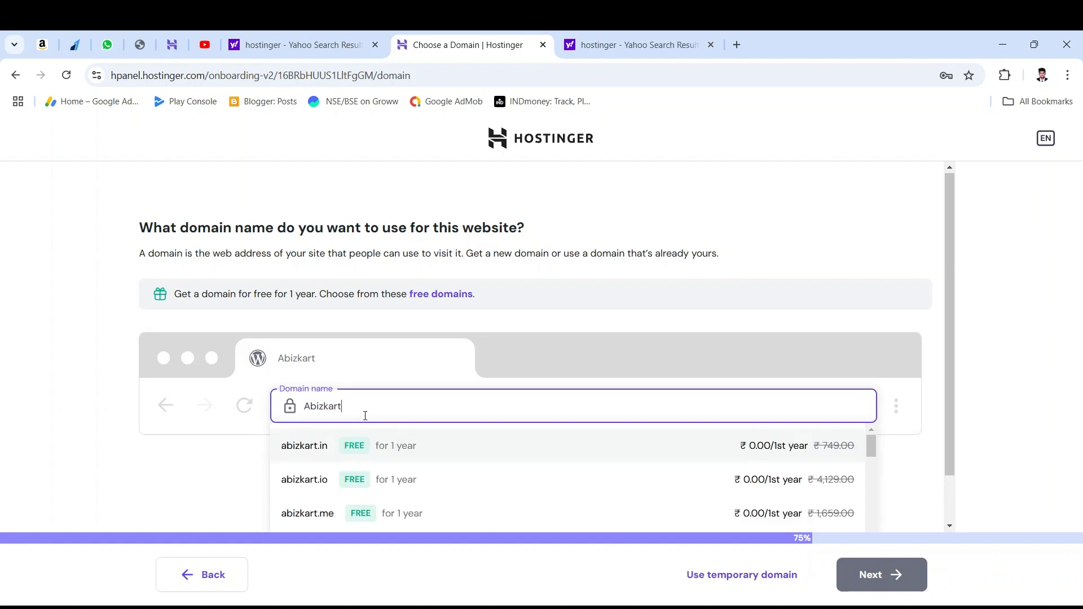
scroll(364, 413, down, 1)
scroll(411, 430, down, 3)
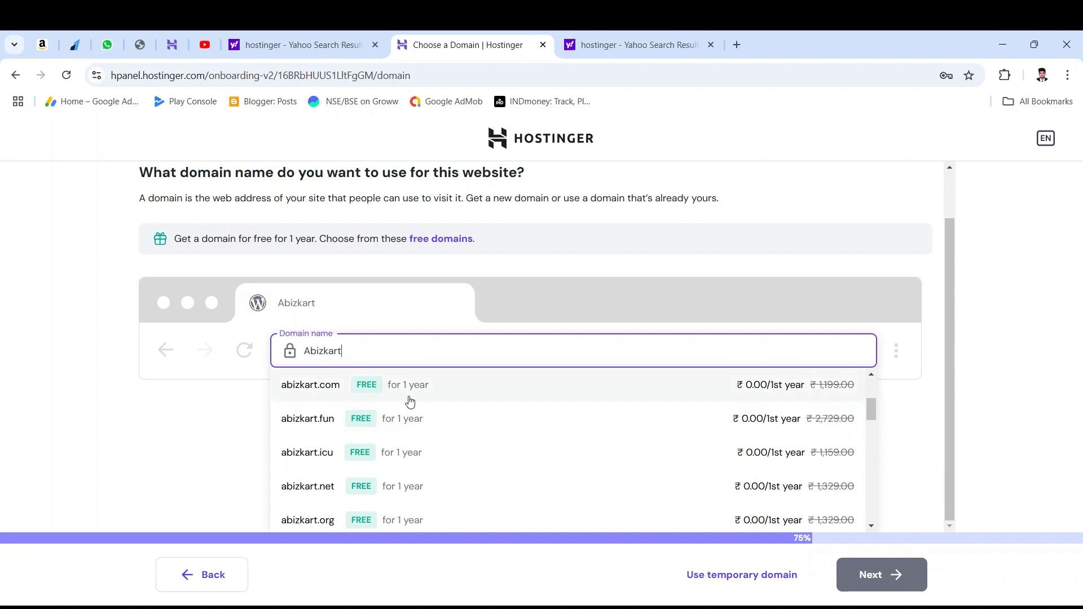
click(372, 405)
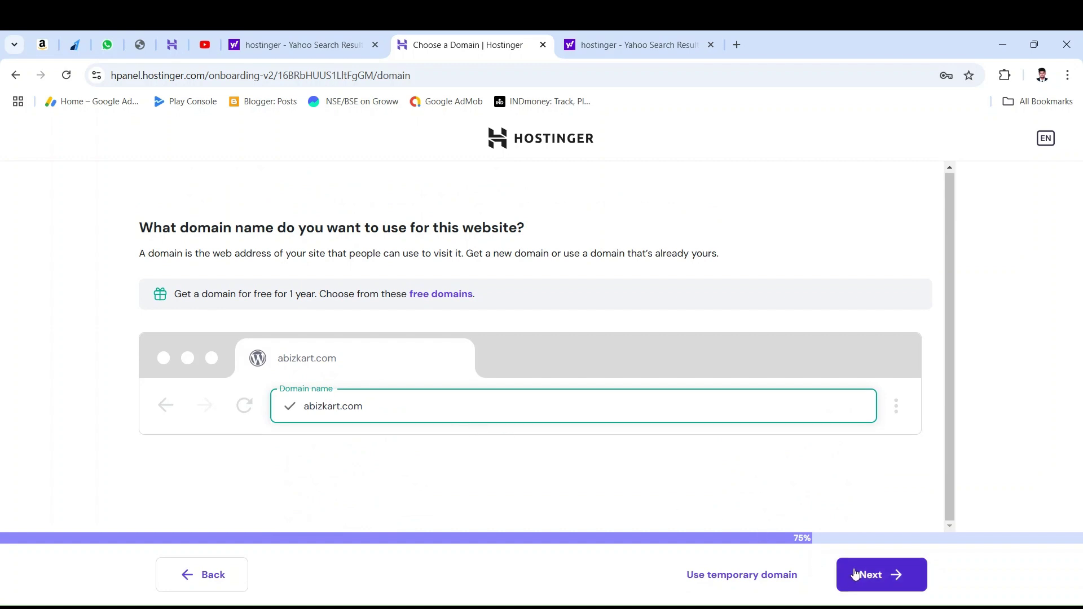
click(901, 589)
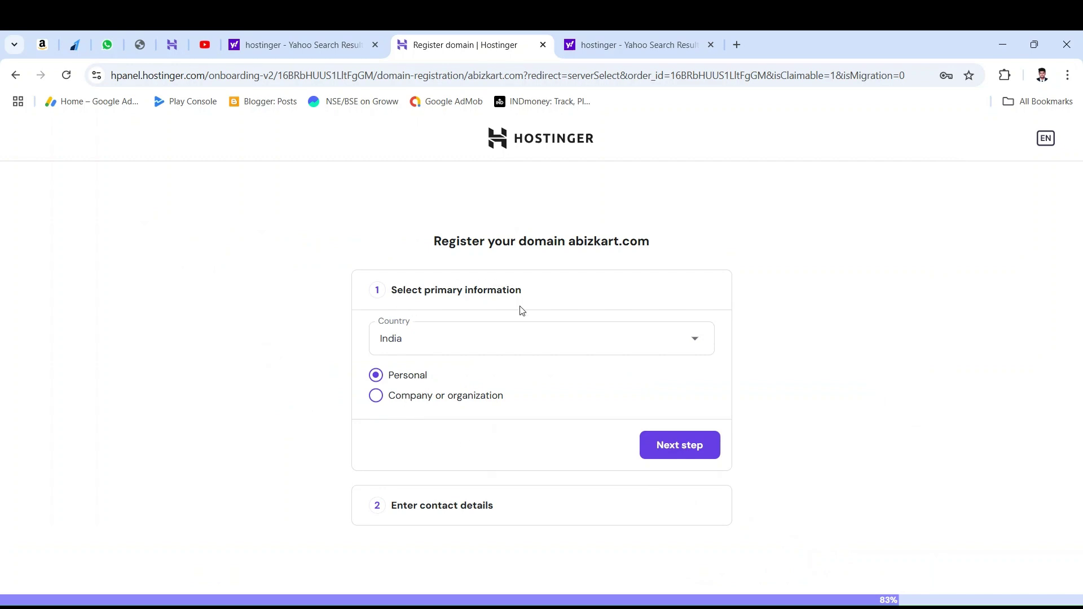
Step: Confirm India and Personal, then fill the contact details from saved information
click(658, 449)
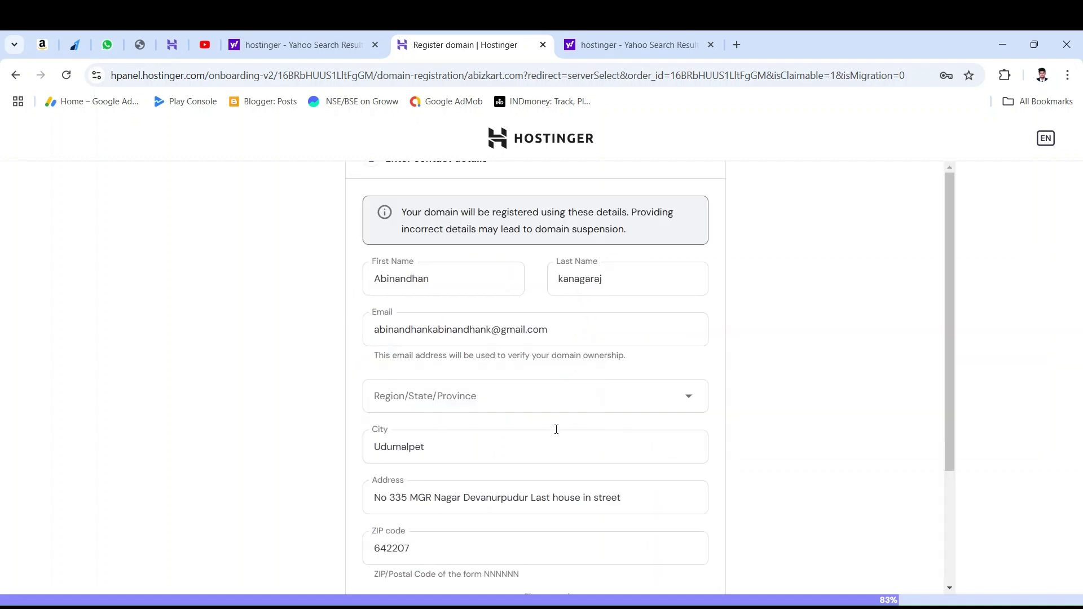
scroll(530, 423, down, 3)
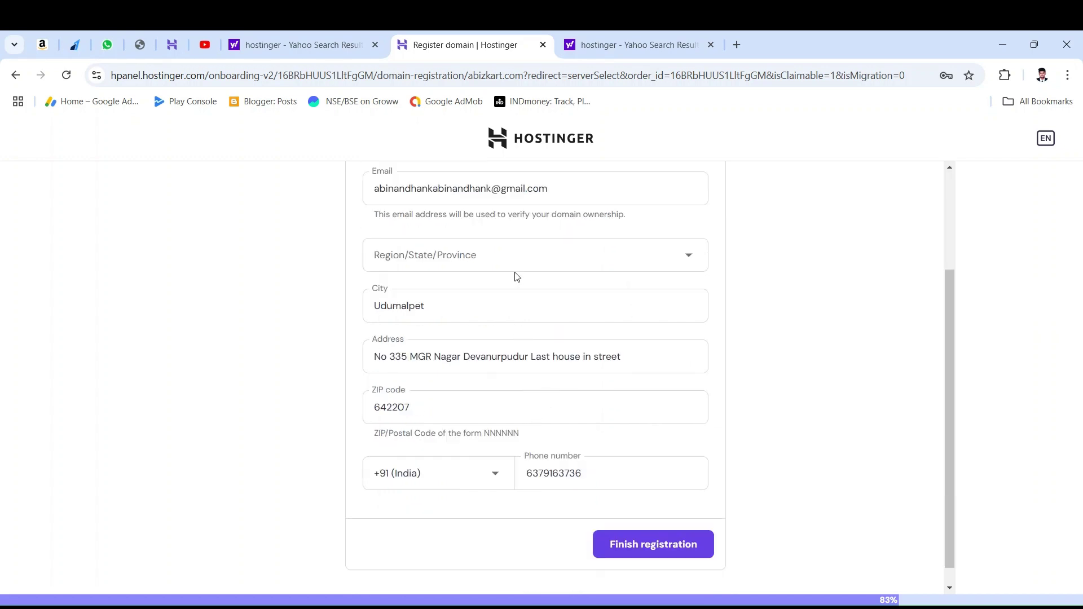
click(558, 253)
click(566, 200)
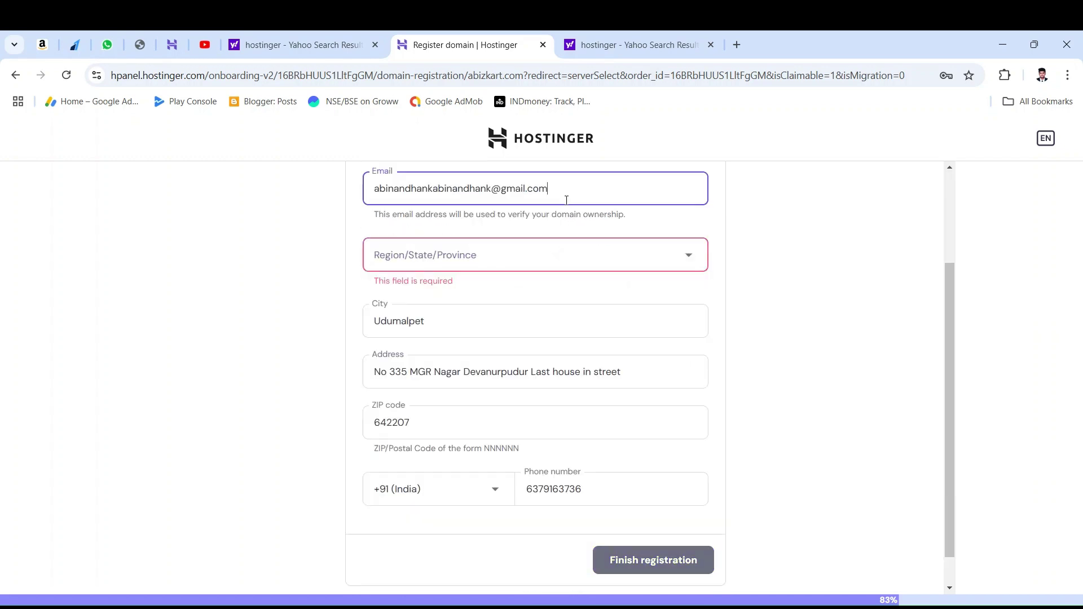
scroll(565, 200, up, 2)
drag(550, 322, 352, 320)
key(BackSpace)
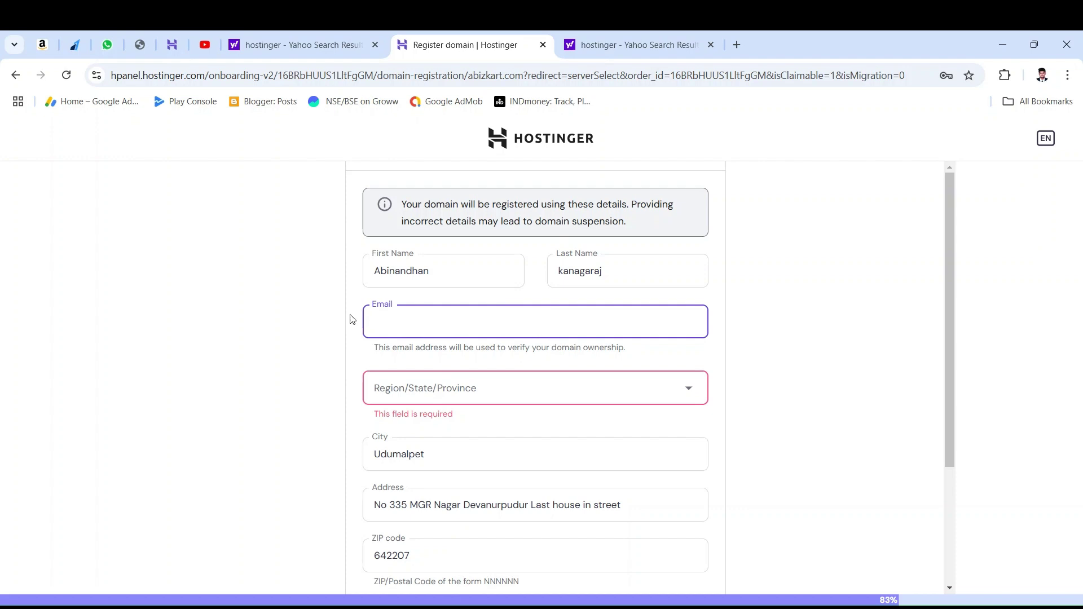
text(a)
click(455, 355)
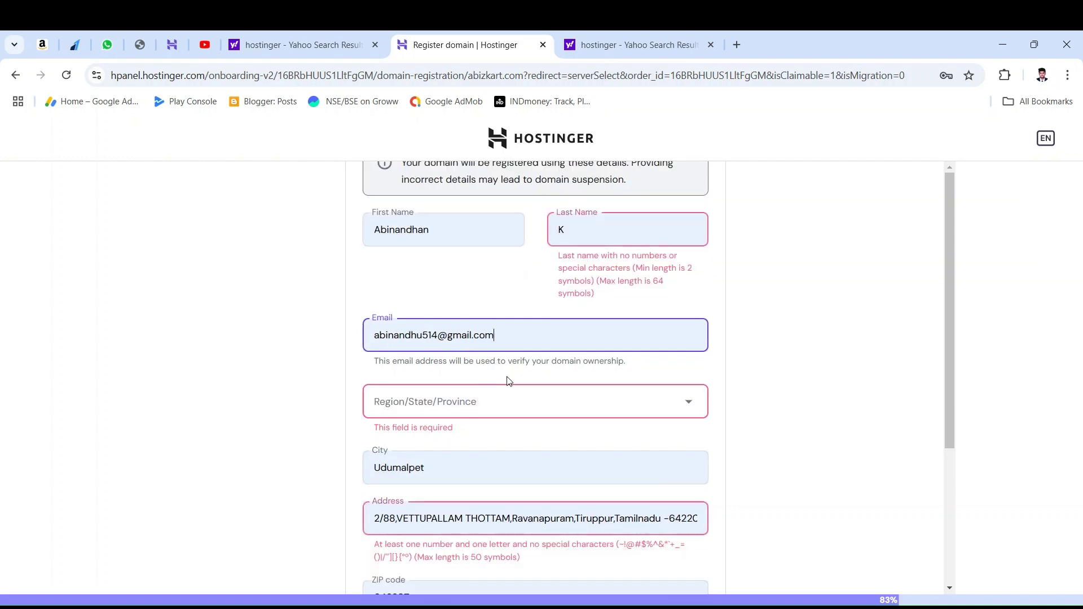
click(515, 411)
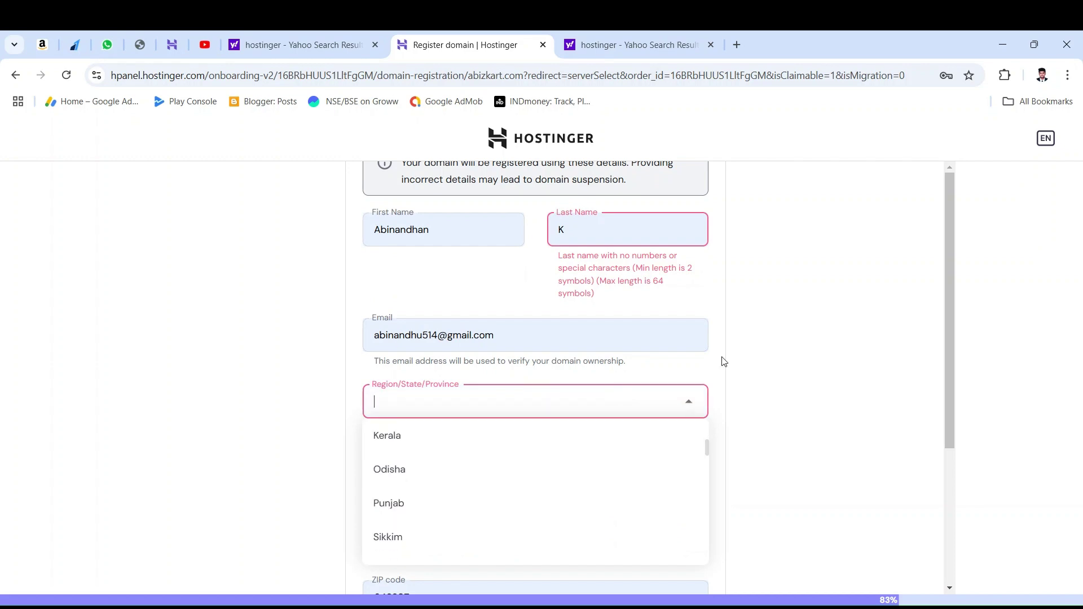
click(844, 335)
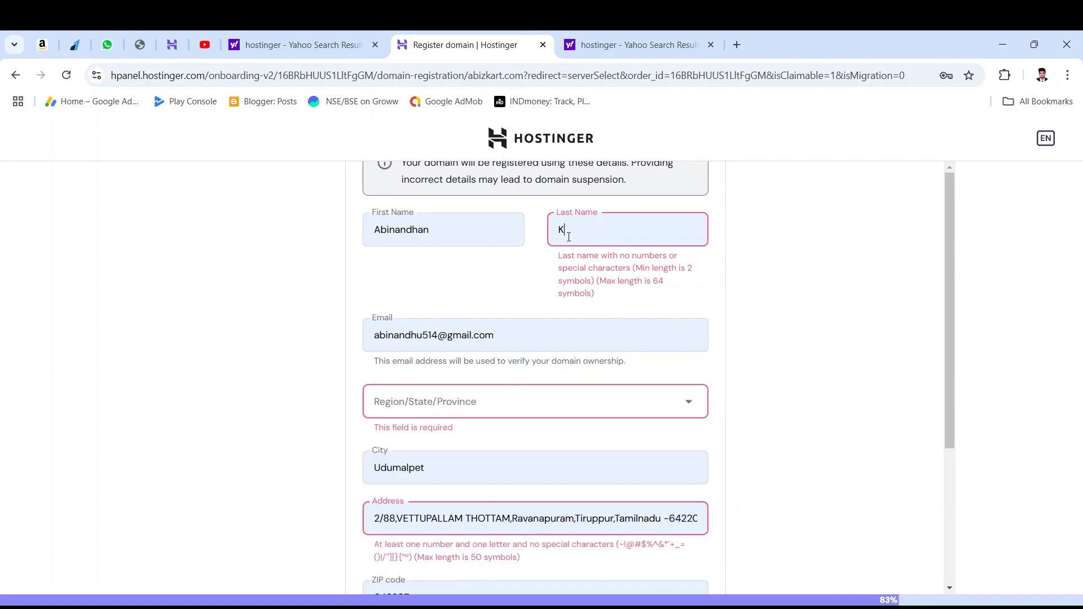
Step: Correct the last name and paste a full street address into the Address field
click(647, 293)
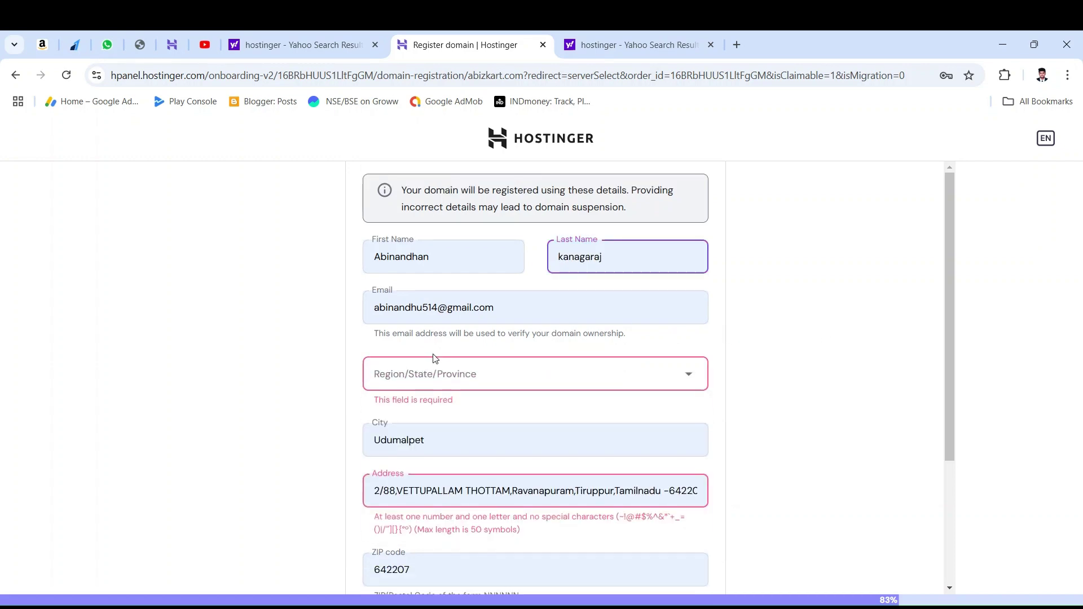
click(411, 384)
click(488, 432)
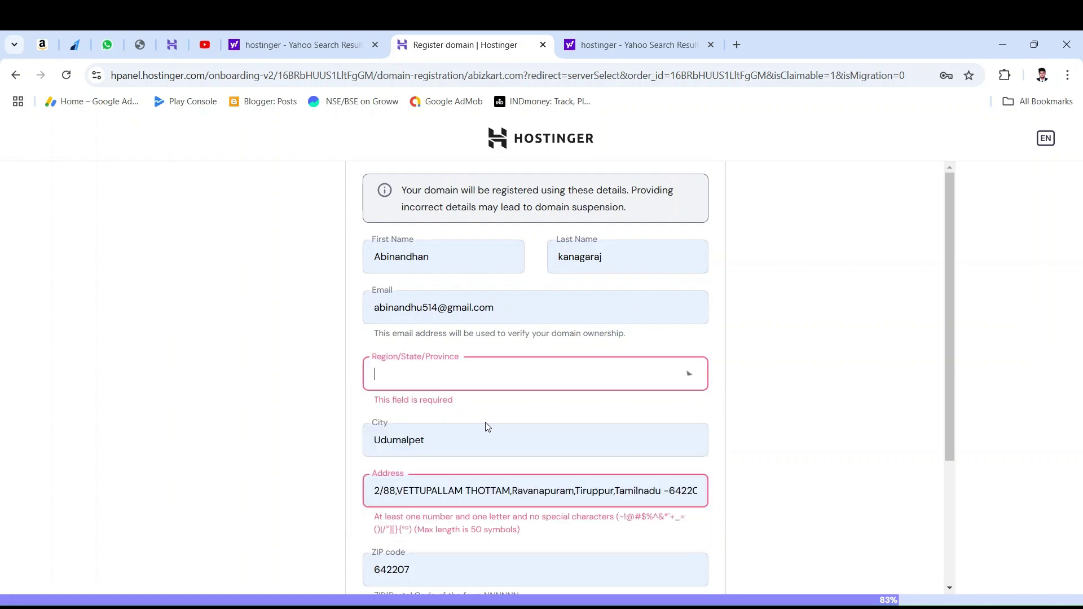
scroll(477, 408, down, 2)
click(449, 348)
key(ctrl+a)
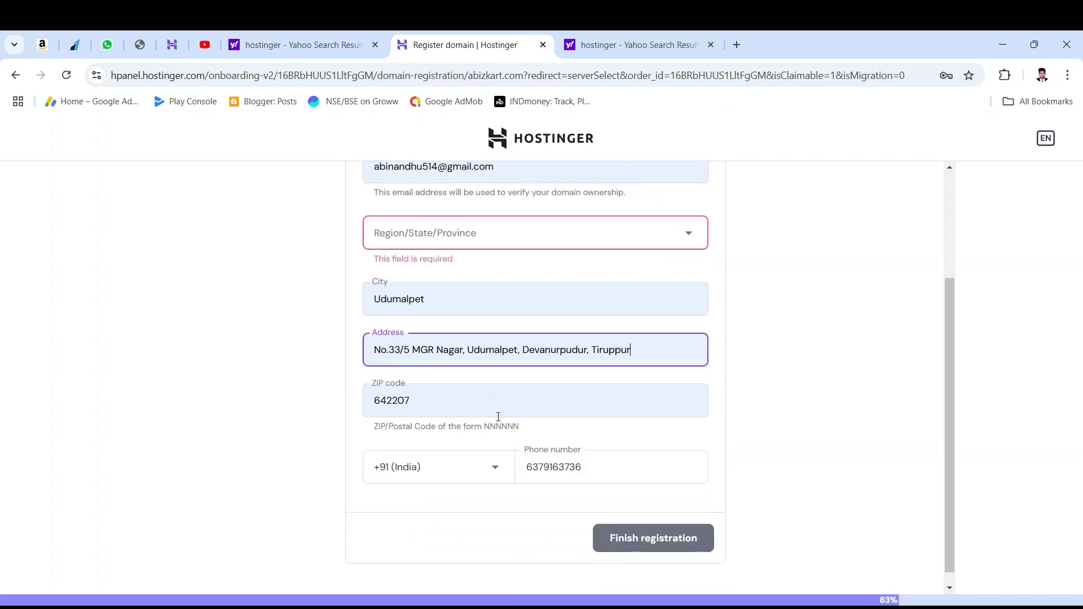
click(861, 355)
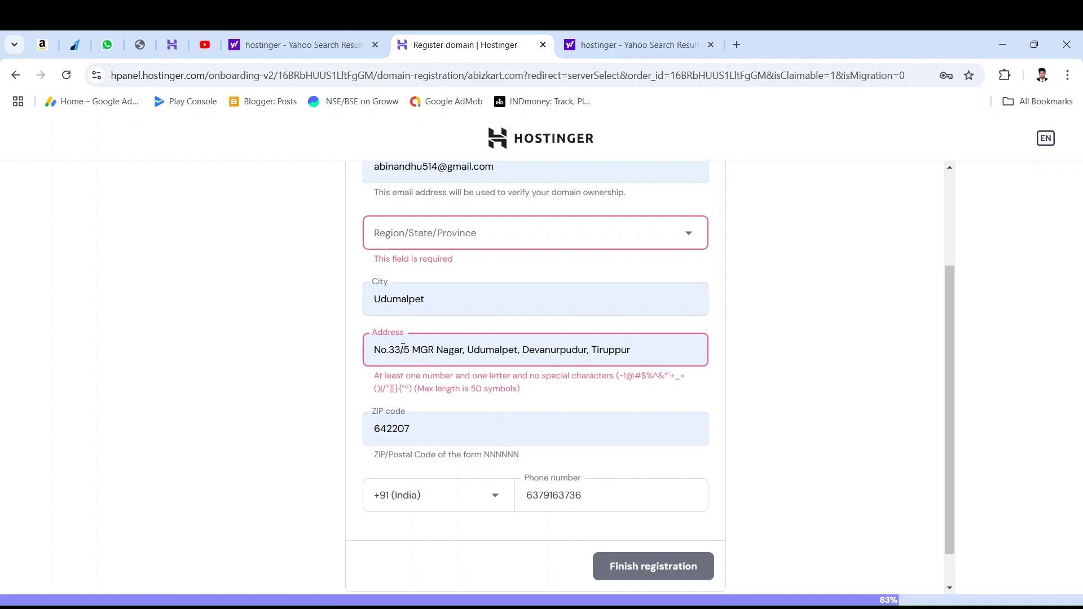
Step: Edit the address to remove the slash from the house number
key(BackSpace)
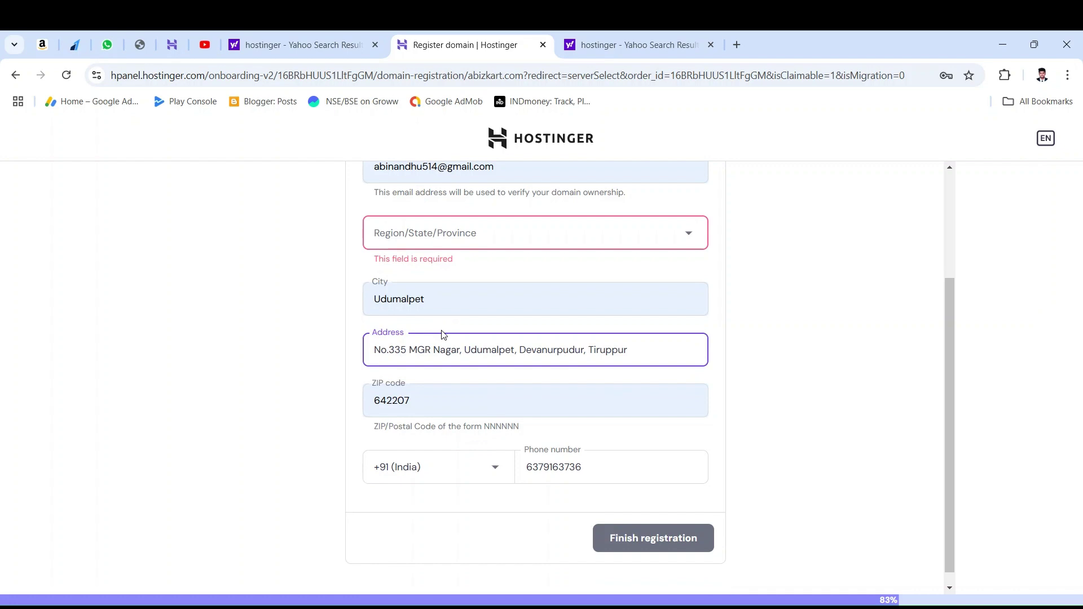
drag(576, 334, 582, 337)
click(558, 310)
click(790, 337)
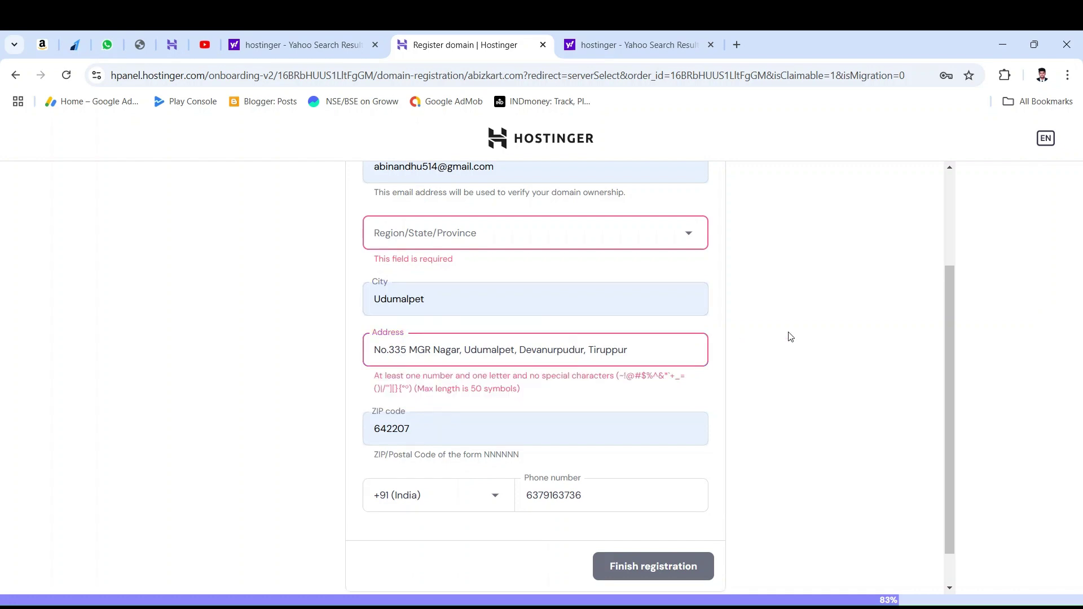
click(434, 294)
click(930, 339)
scroll(528, 406, down, 1)
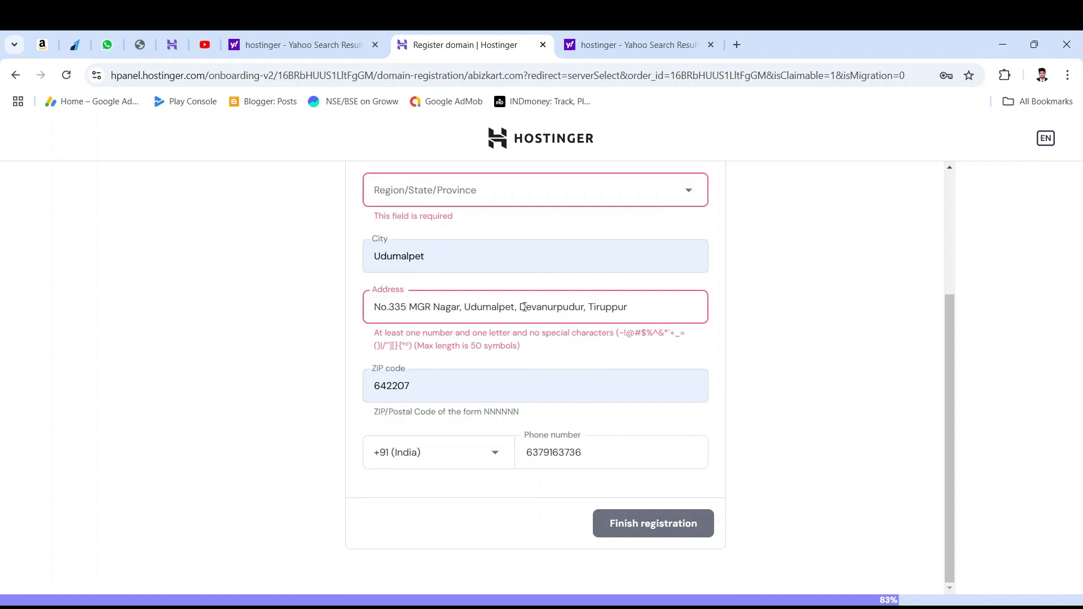
Step: Overwrite the rejected address text and set the region/state to Tamil Nadu
drag(668, 312, 341, 310)
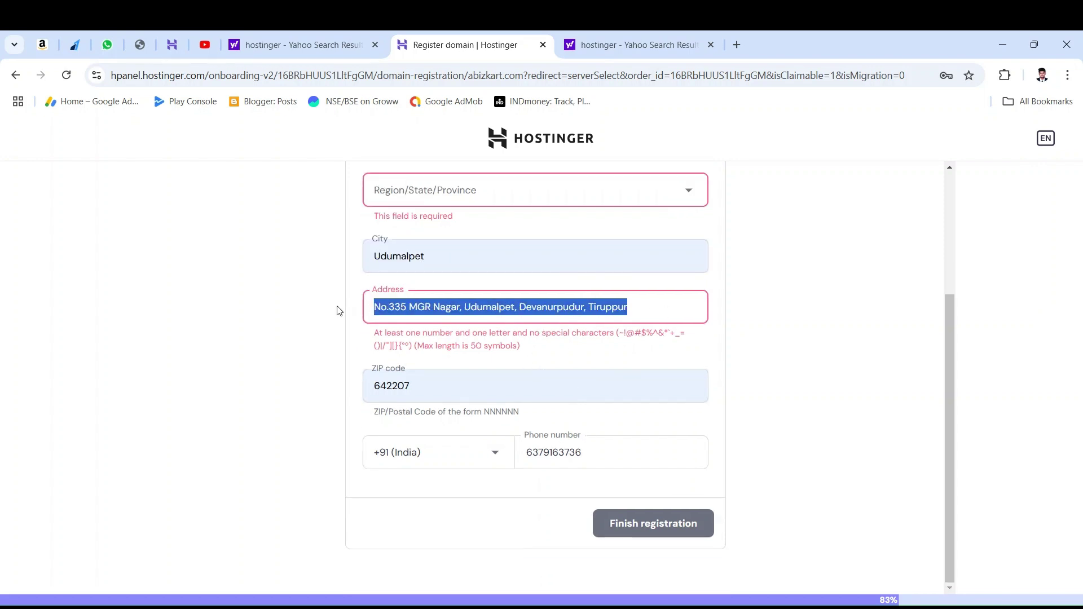
text(\)
click(455, 220)
click(486, 243)
click(426, 296)
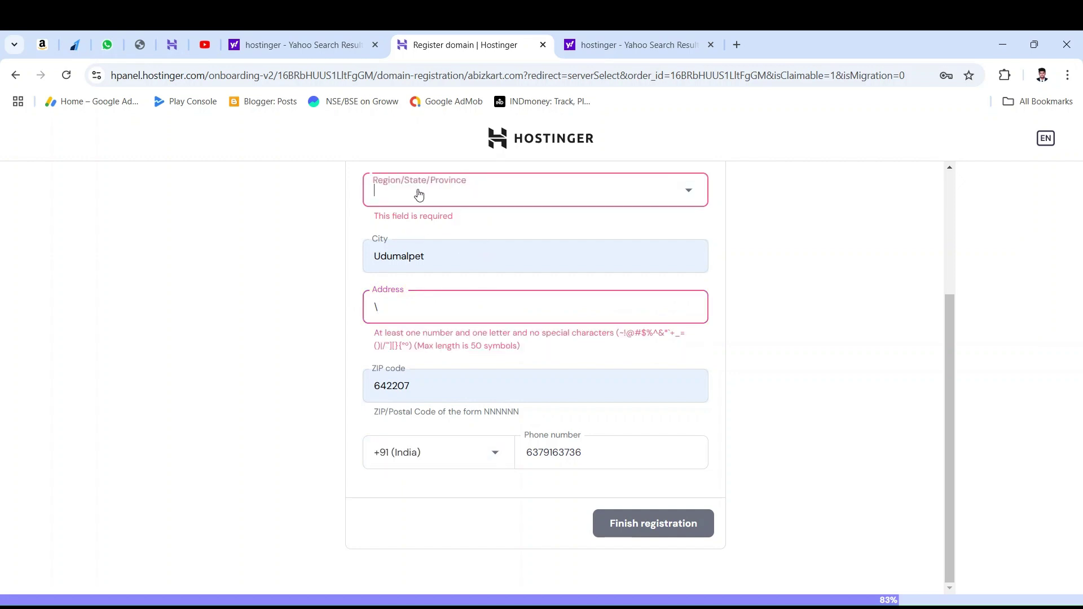
click(418, 195)
scroll(414, 364, down, 7)
scroll(415, 367, down, 6)
click(408, 305)
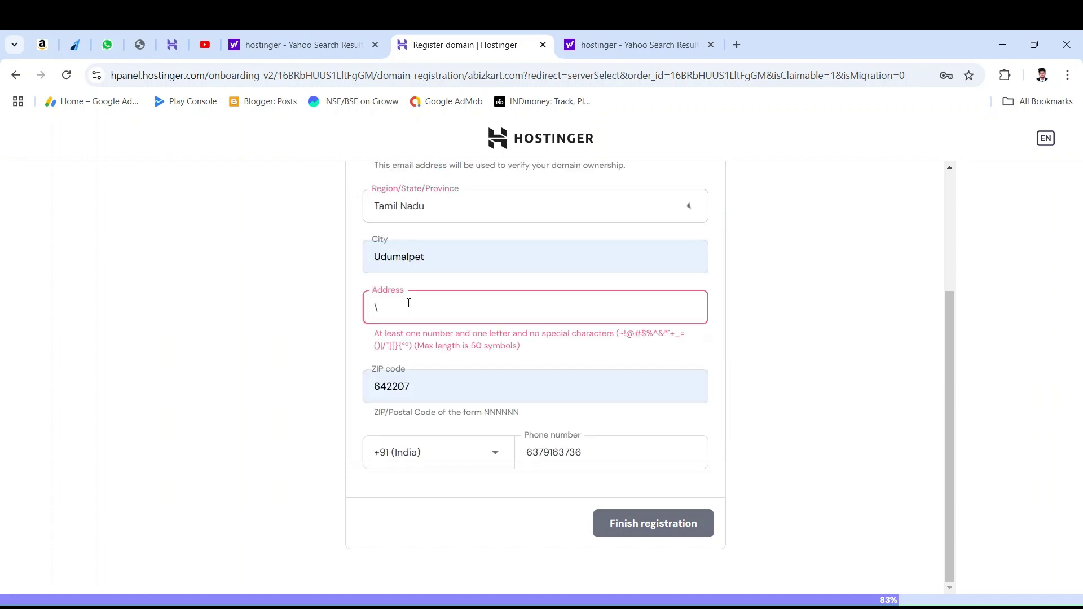
Step: Delete the leftover address character and switch to the Yahoo 'hostinger' results tab
scroll(528, 332, up, 3)
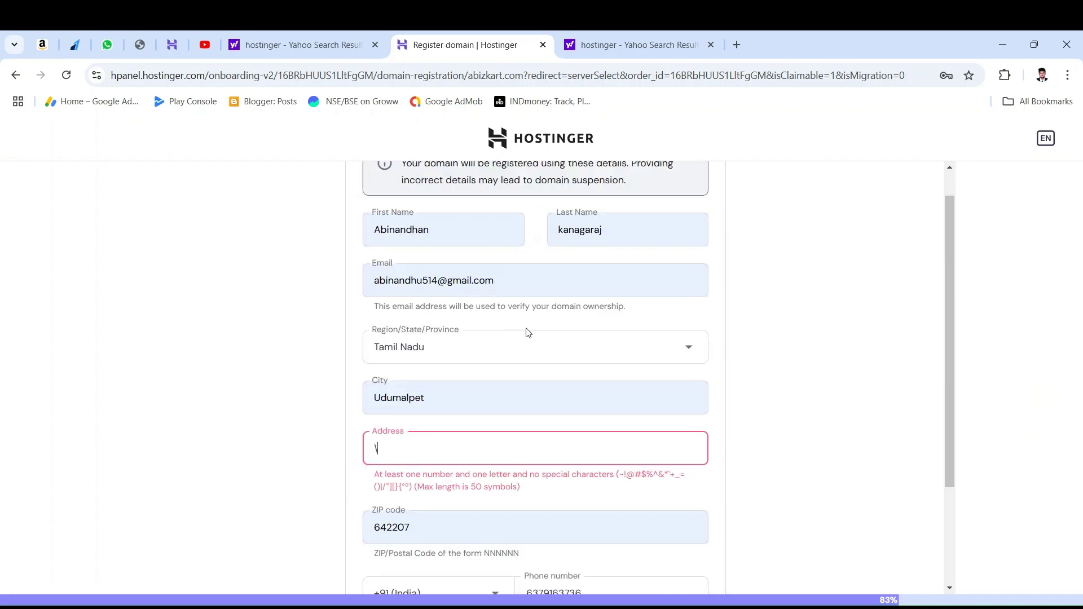
key(BackSpace)
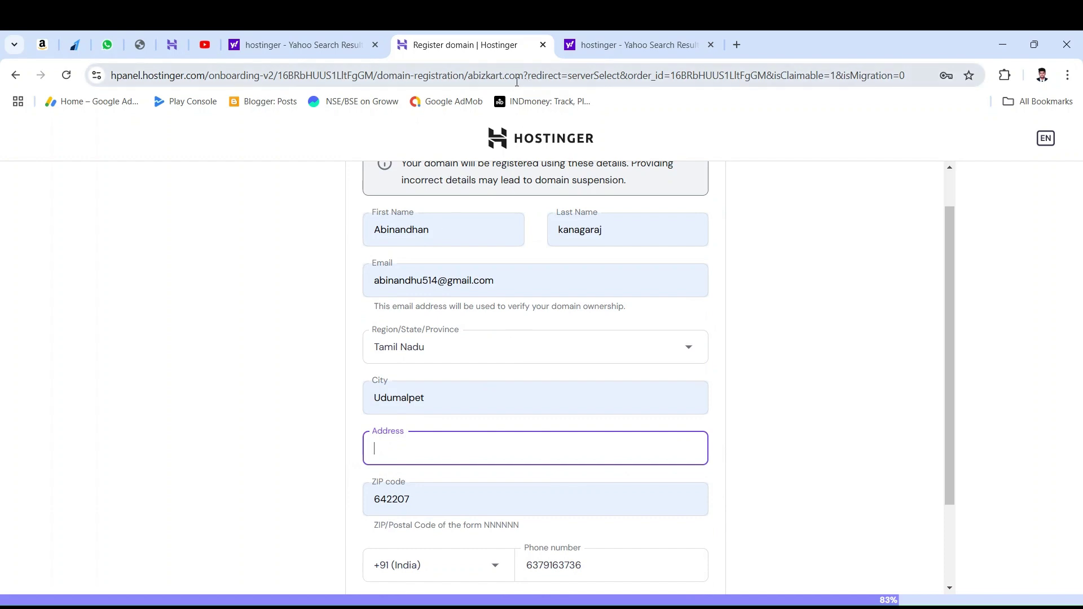
scroll(436, 240, down, 2)
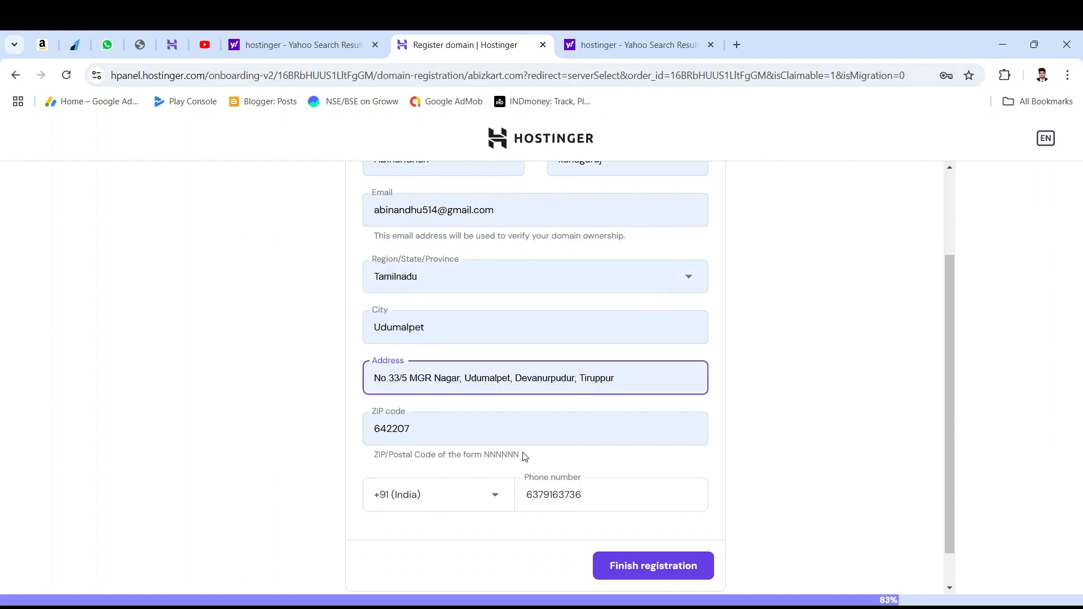
click(625, 37)
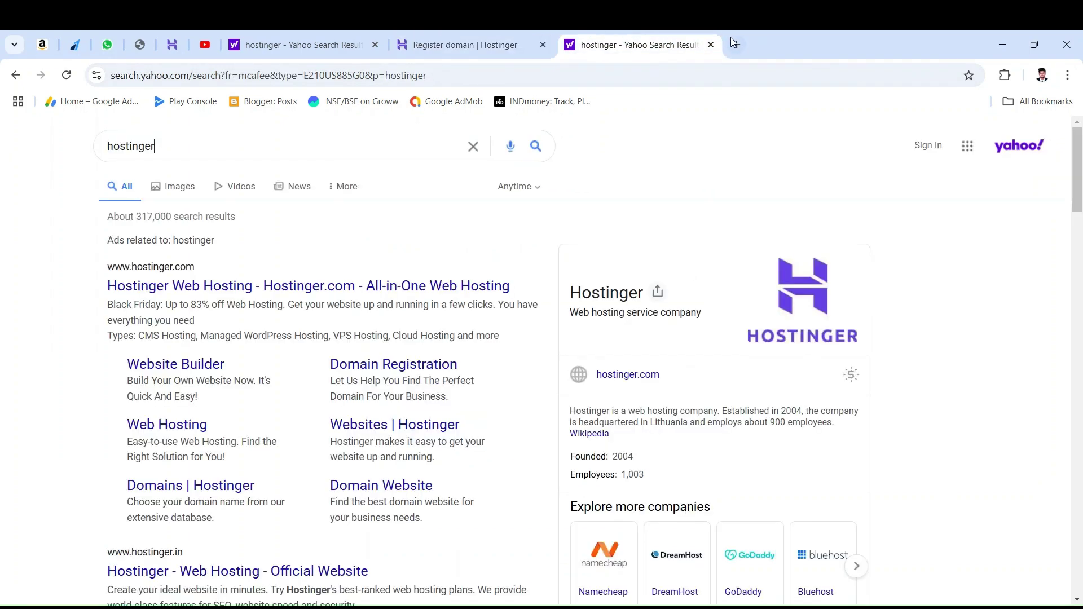
Step: Open chatgpt.com, go to the Calculator Code HTML CSS chat, and copy its shortened address
click(733, 43)
text(ch)
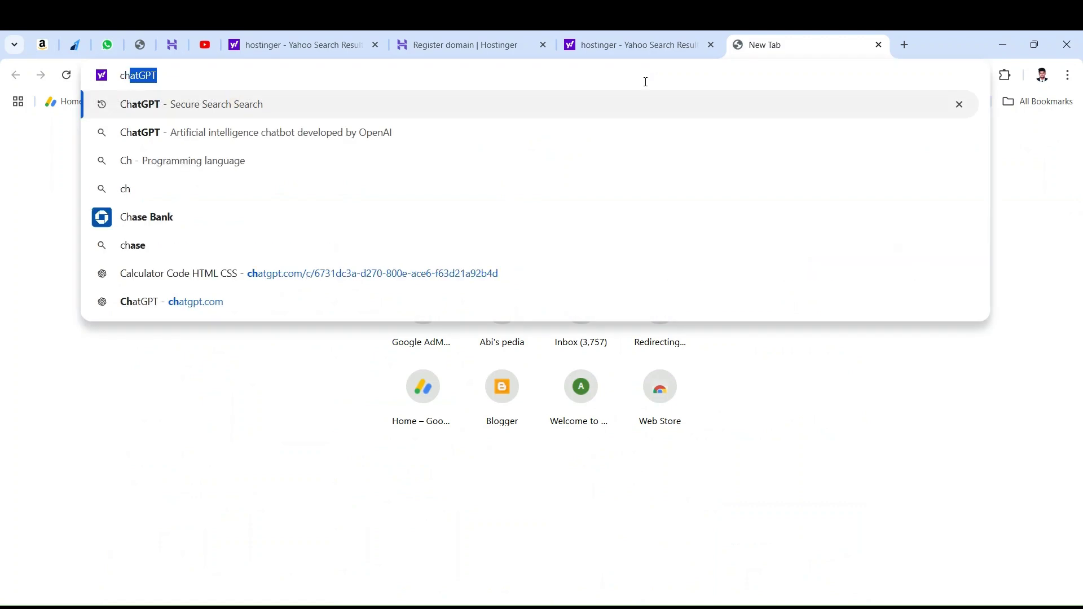
key(Return)
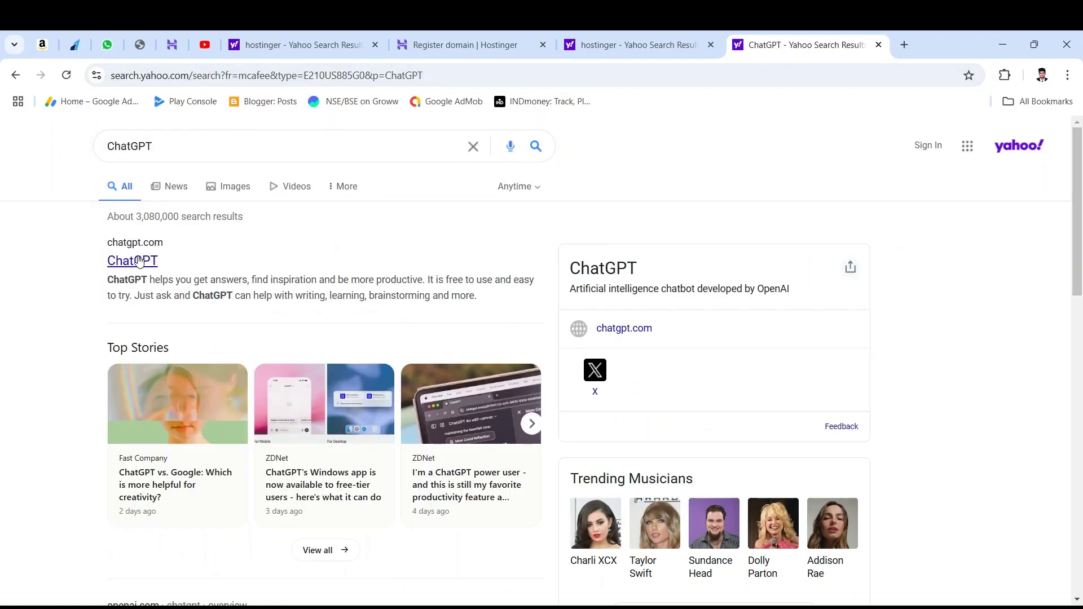
click(141, 261)
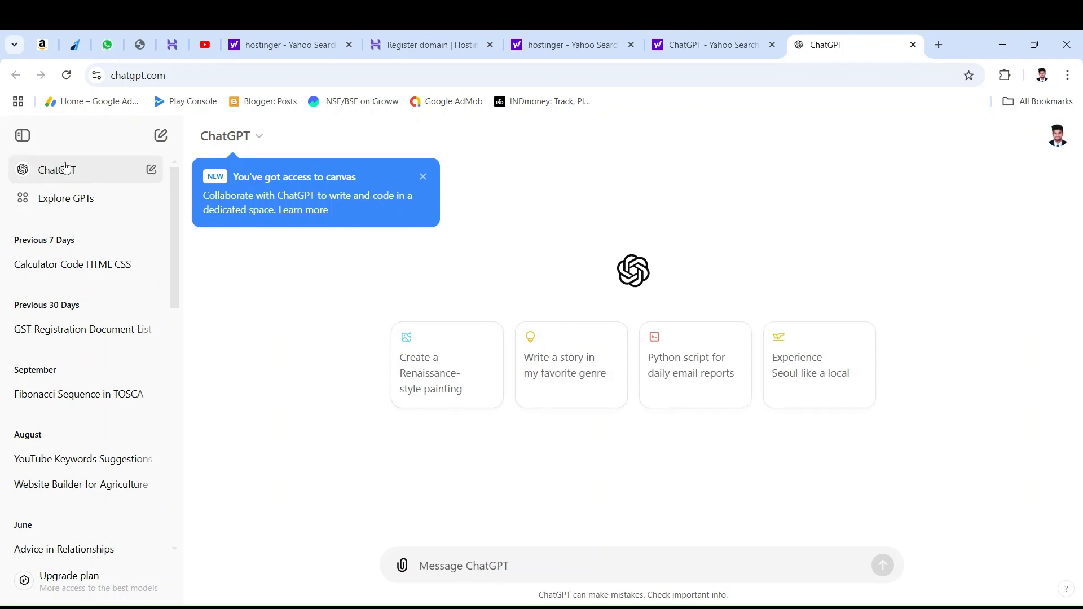
click(56, 273)
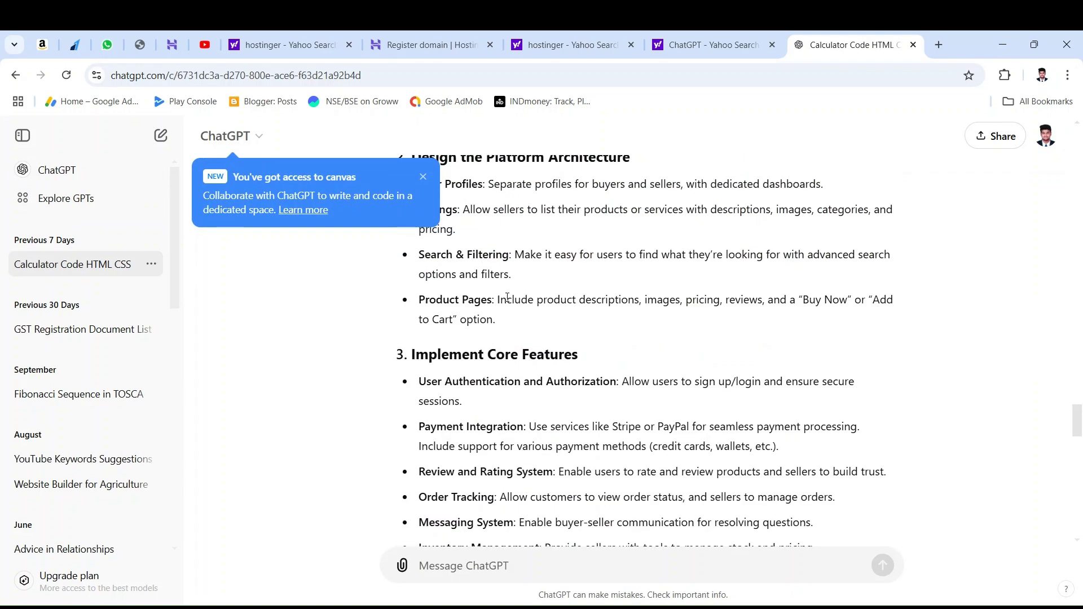
drag(402, 421, 663, 417)
key(ctrl+c)
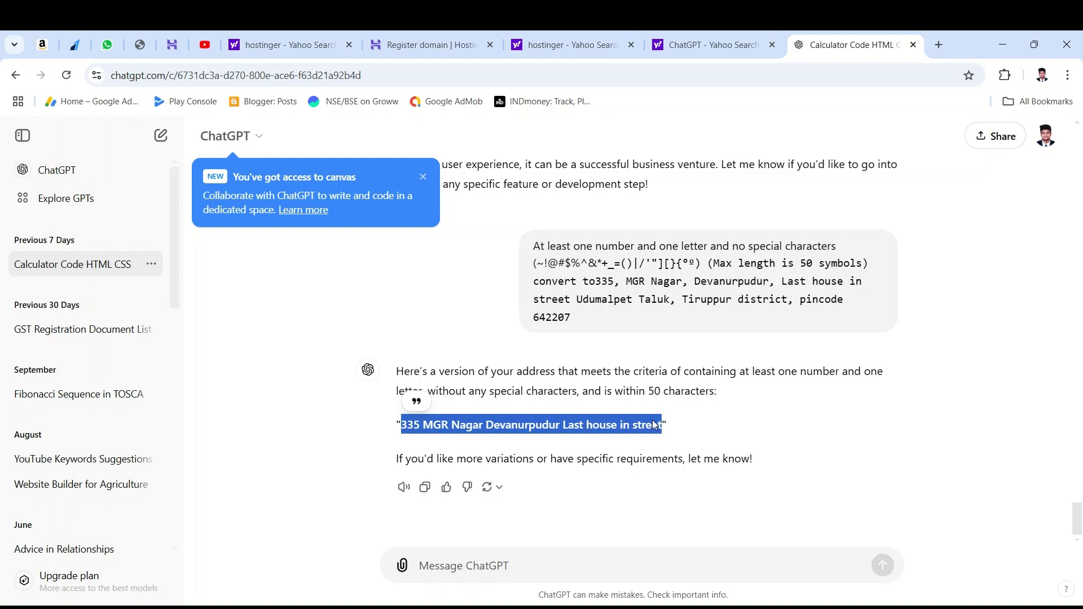
click(685, 43)
click(438, 35)
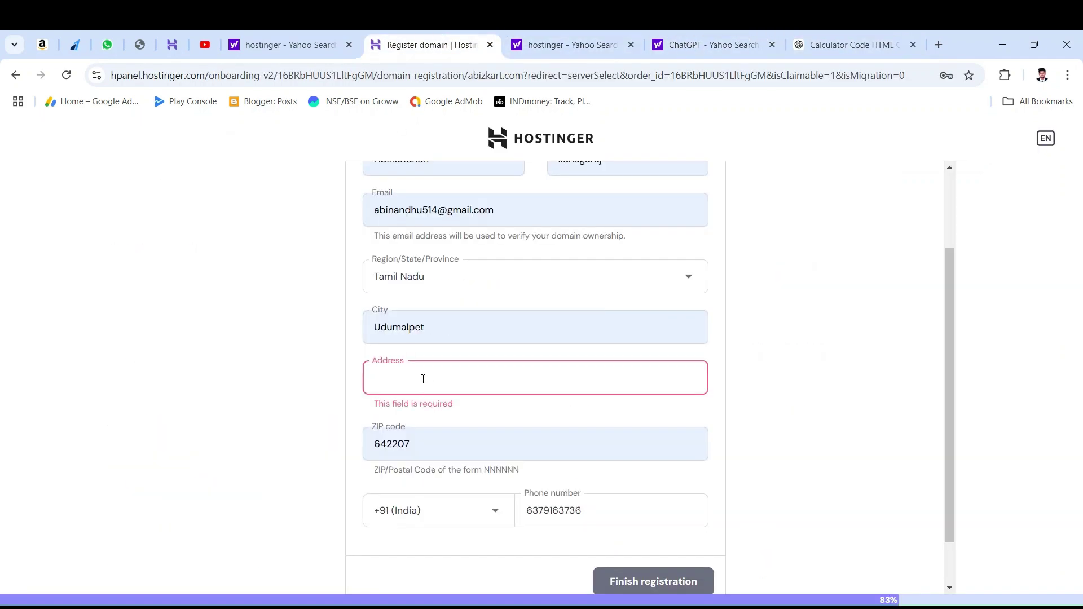
Step: Paste the shortened address into the Address field and finish the registration
key(ctrl+v)
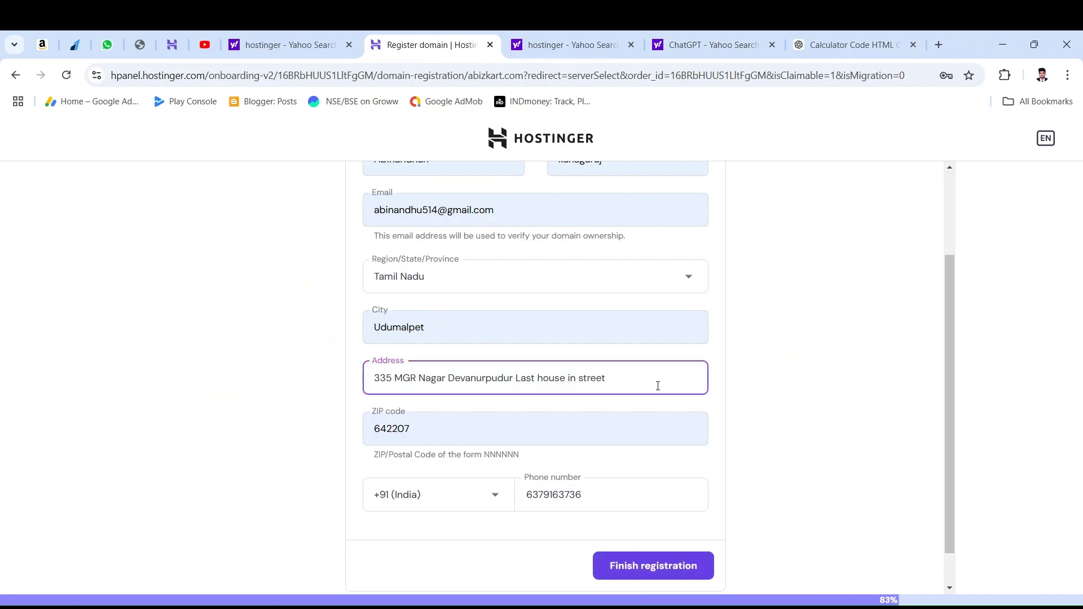
click(792, 398)
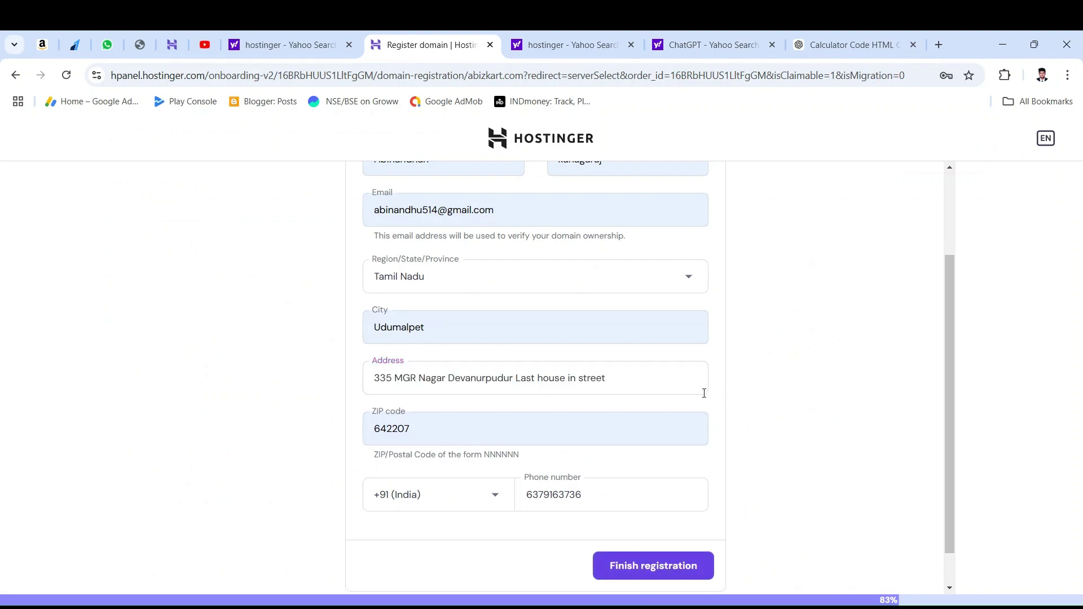
click(616, 386)
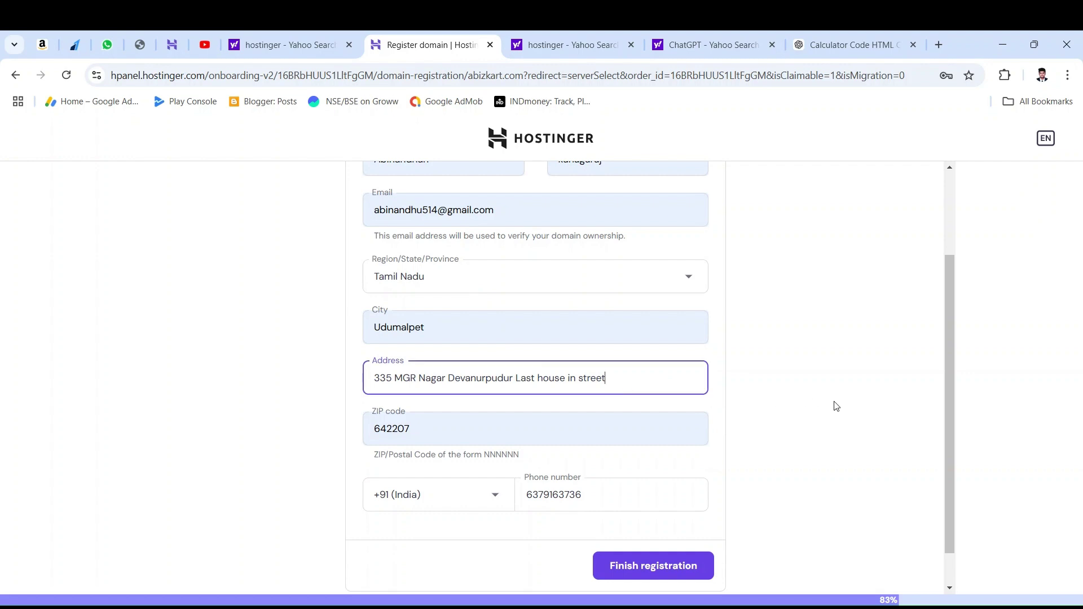
scroll(841, 406, up, 1)
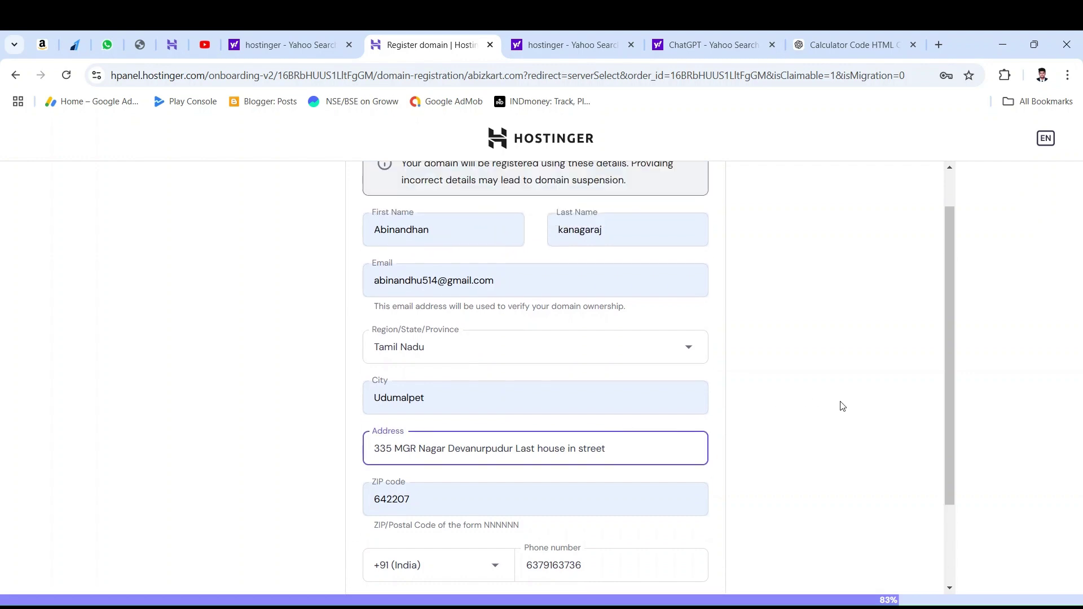
scroll(842, 406, up, 1)
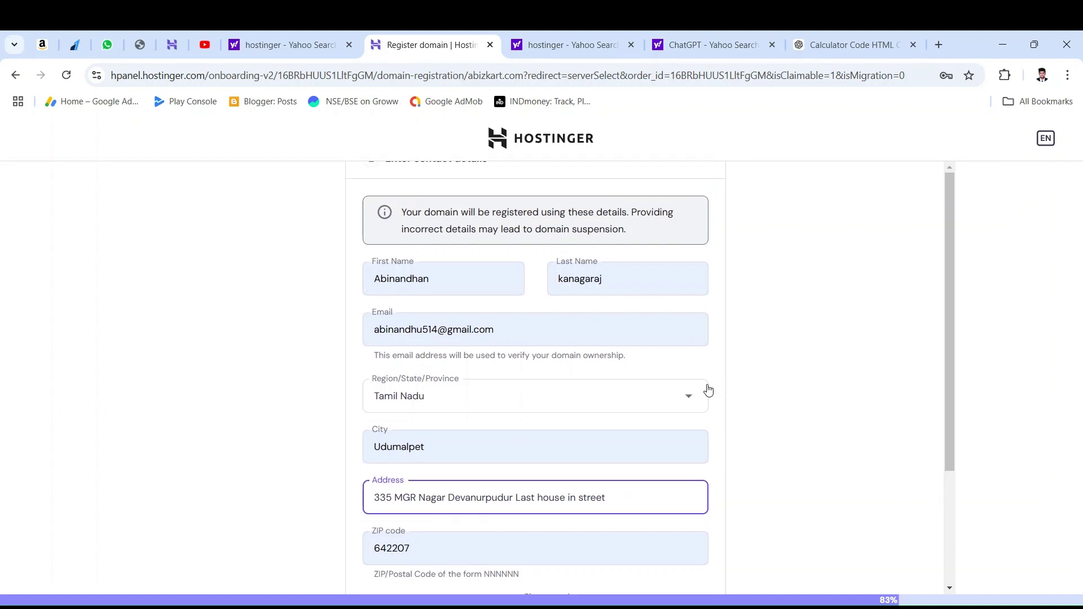
scroll(652, 387, down, 3)
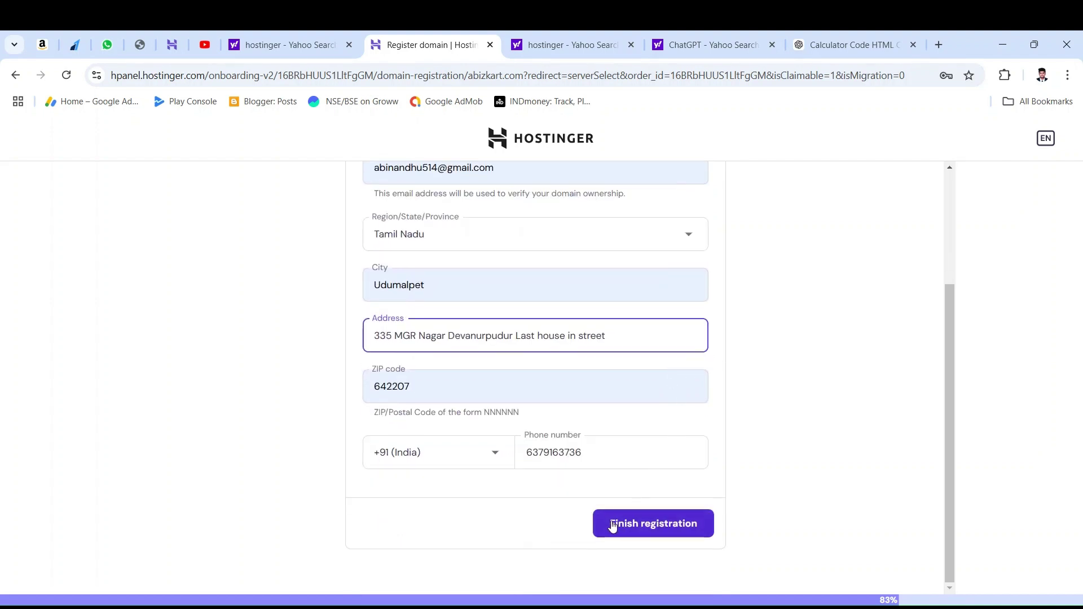
click(612, 522)
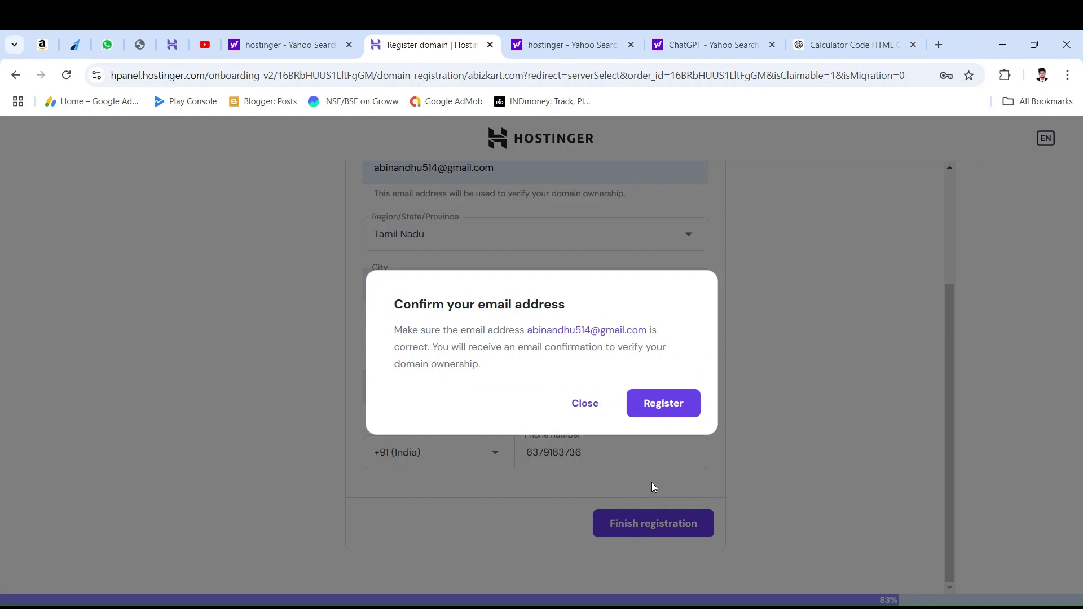
Step: Register abizkart.com using the confirmed contact email
click(678, 412)
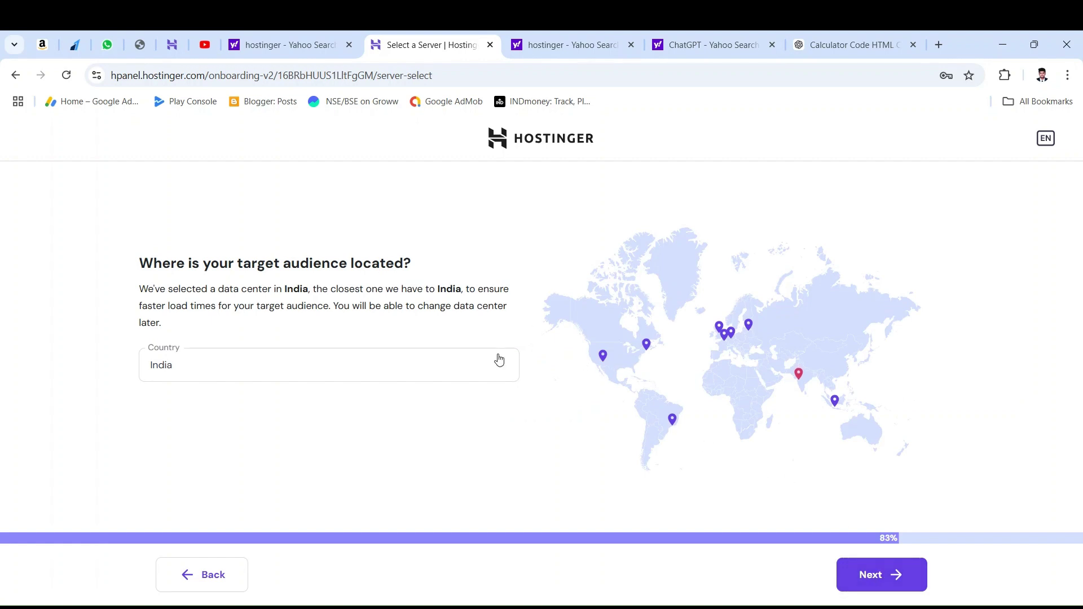
Step: Keep India as the target audience country and start the website build
click(471, 368)
click(471, 368)
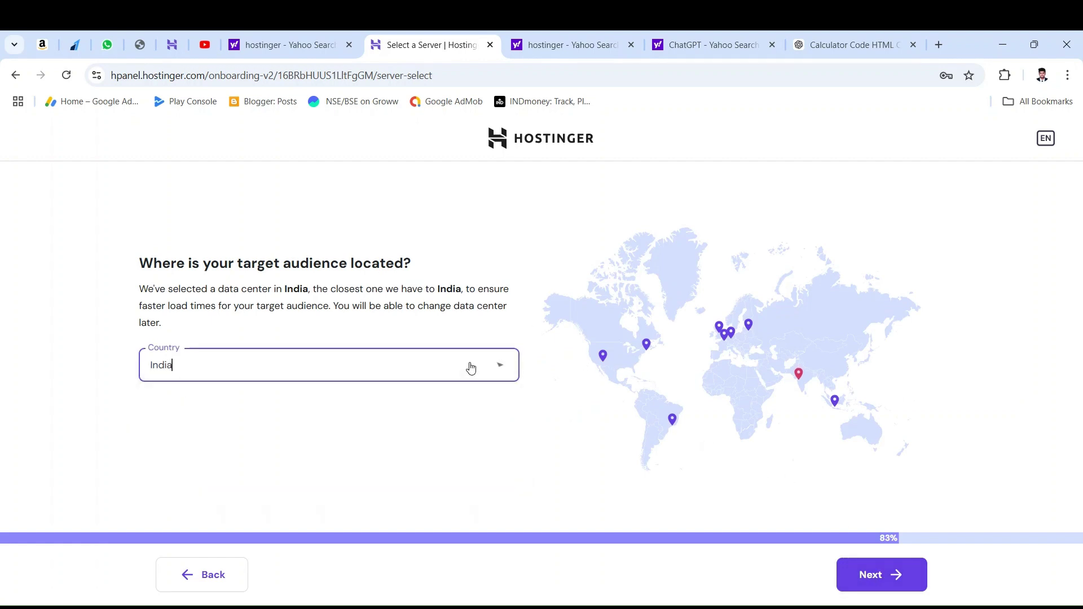
click(852, 566)
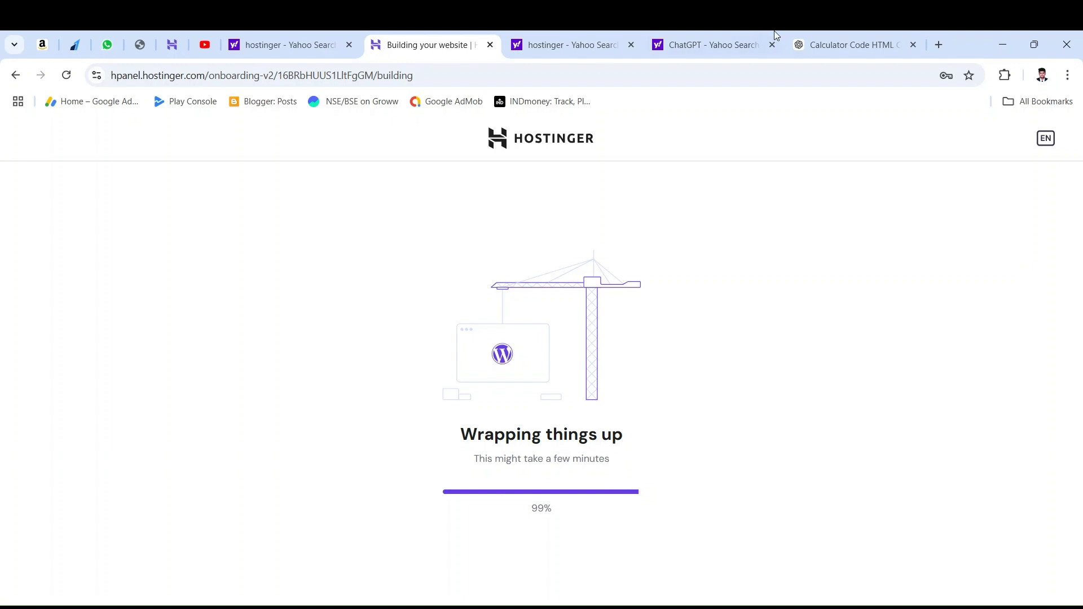
Step: Close the calculator code tab and switch through the tabs to the hPanel home dashboard
click(891, 41)
click(913, 45)
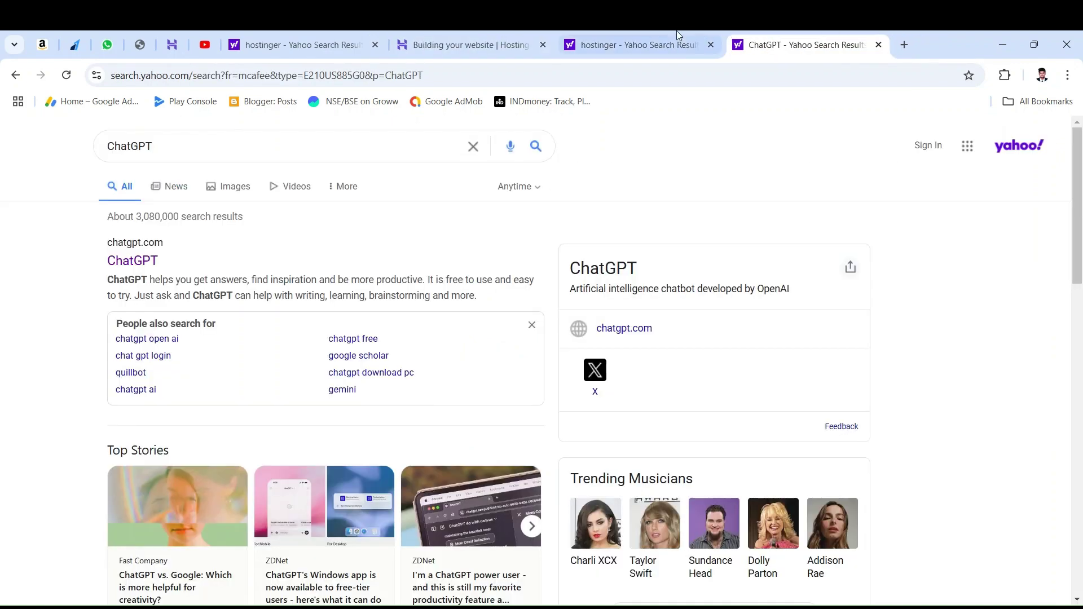
click(702, 35)
click(516, 35)
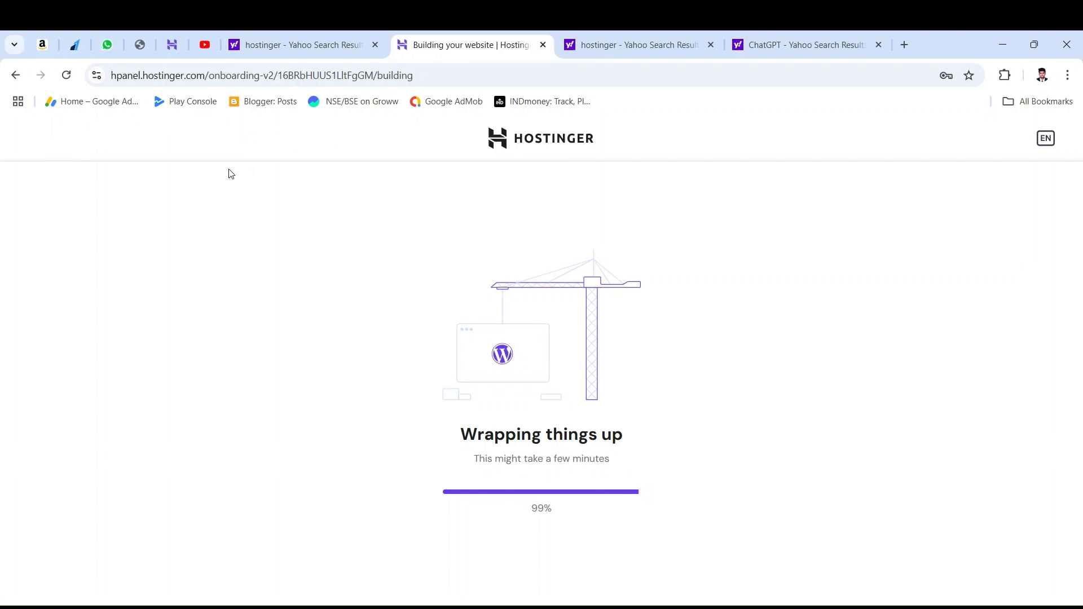
click(304, 34)
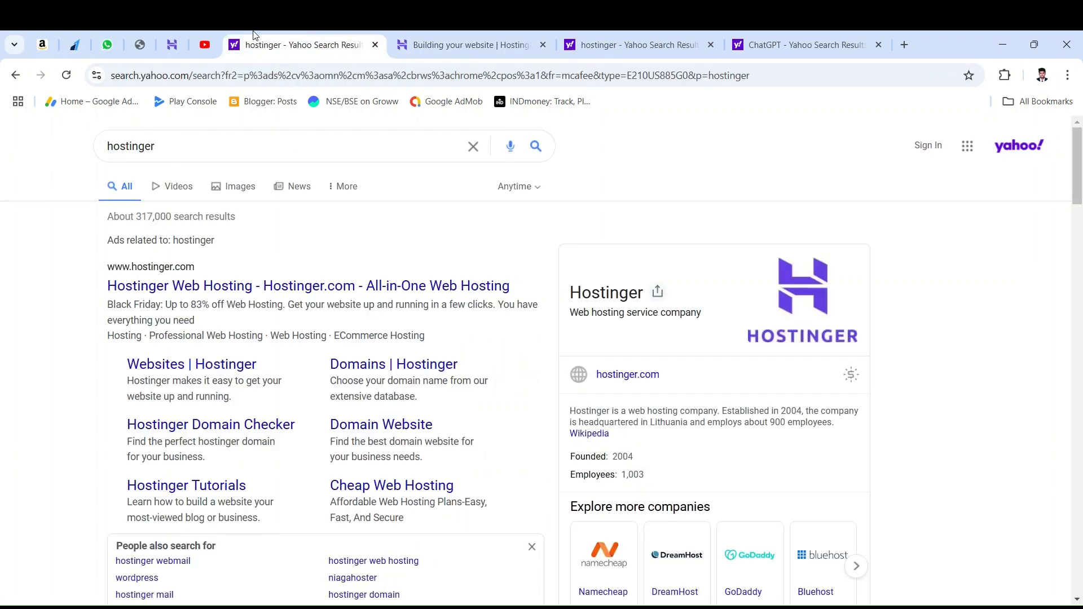
click(172, 45)
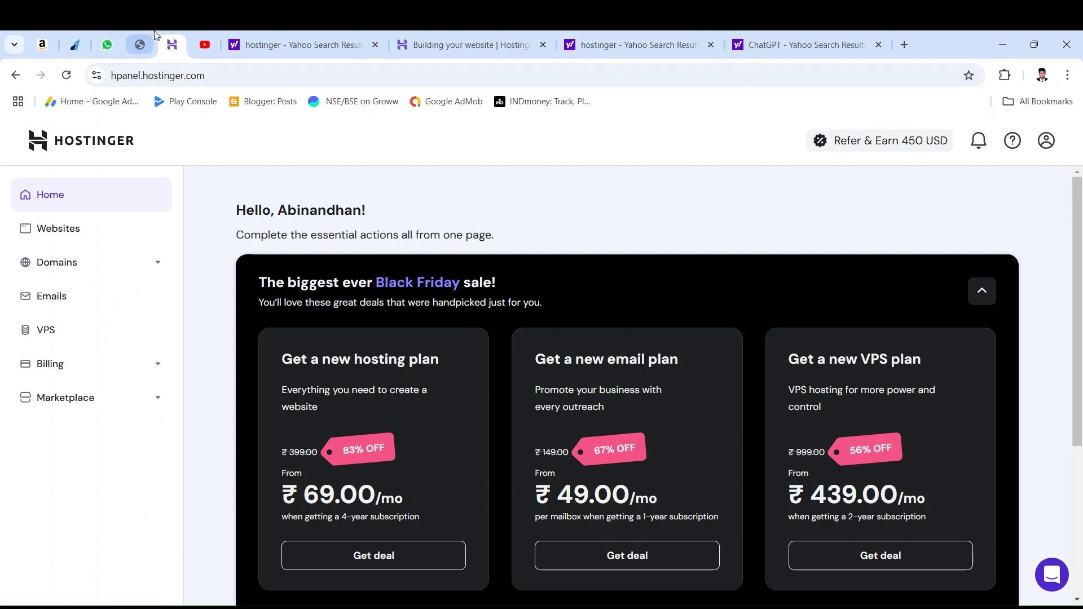
Step: Return to the 'Building your website' tab and wait for the WordPress admin to load
click(454, 34)
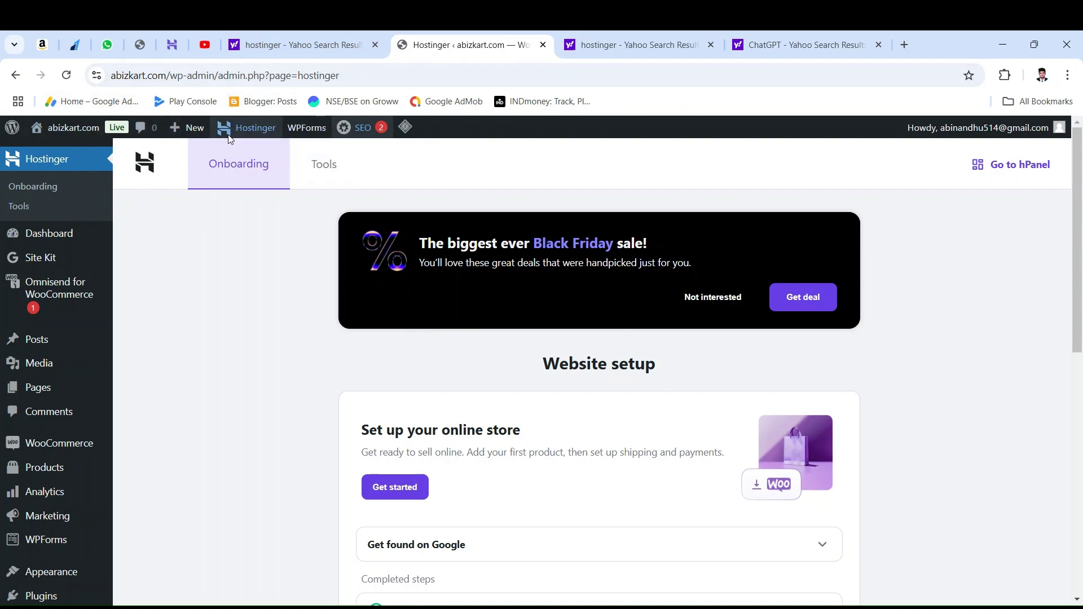
Step: Scroll through the setup steps, expanding and collapsing 'Connected a domain'
mouse_move(248, 128)
scroll(331, 232, down, 5)
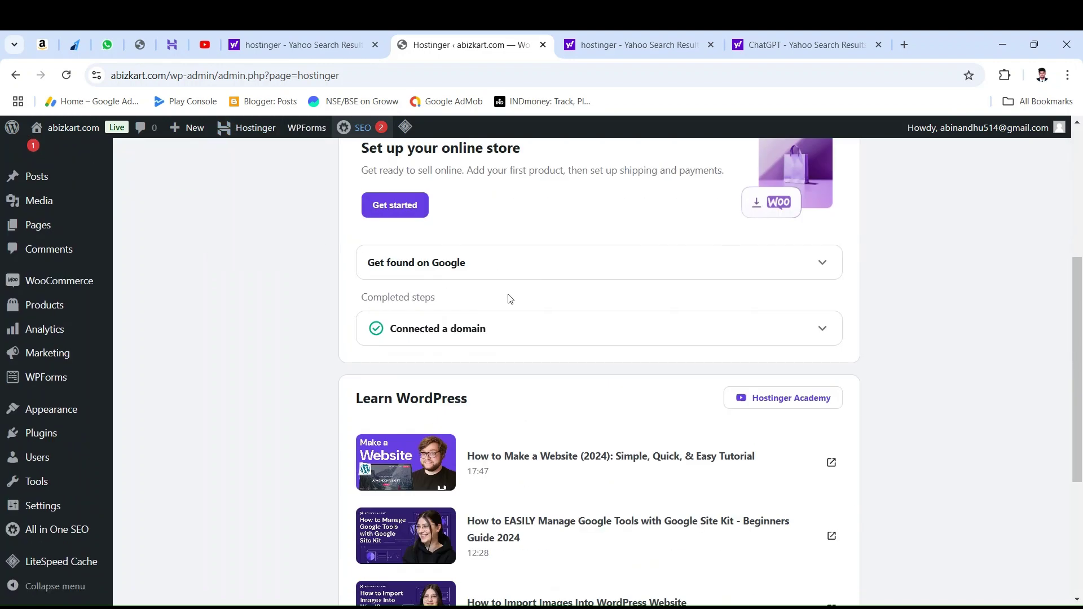
click(694, 336)
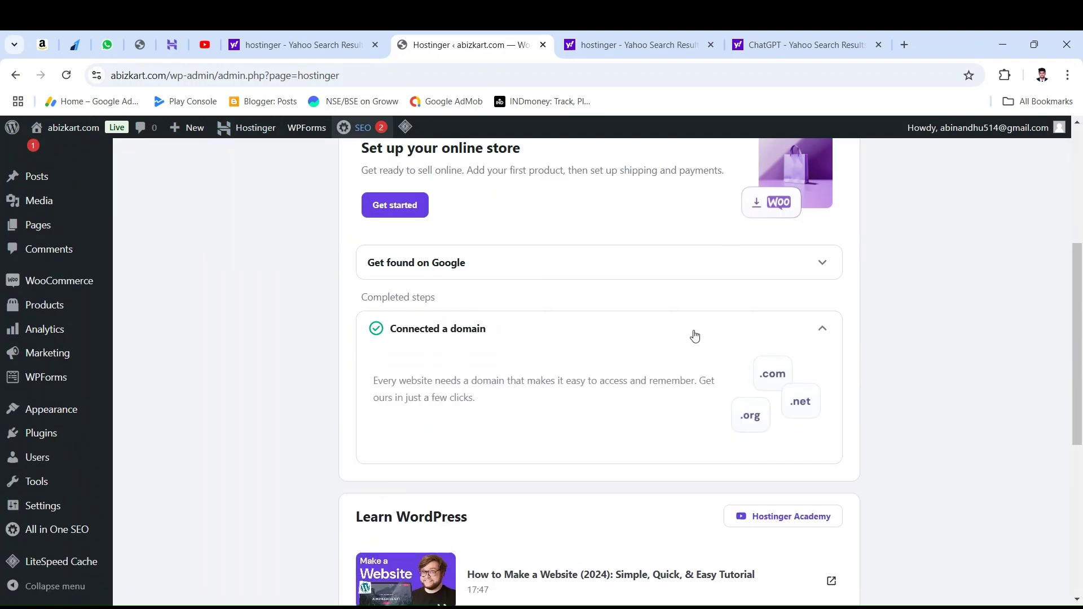
click(694, 336)
scroll(273, 254, up, 4)
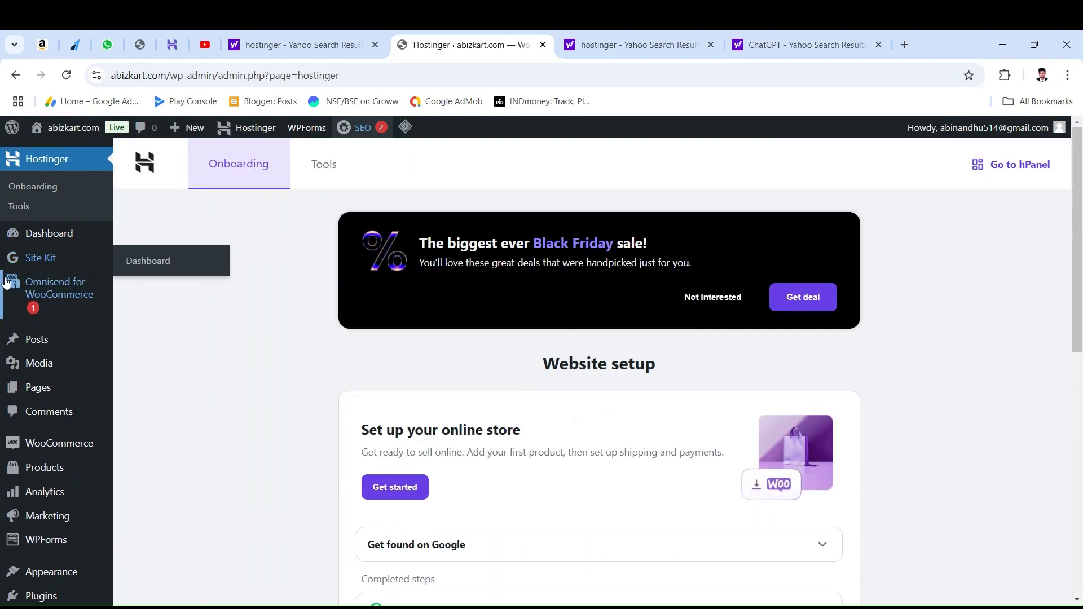
scroll(45, 310, down, 1)
scroll(45, 311, down, 4)
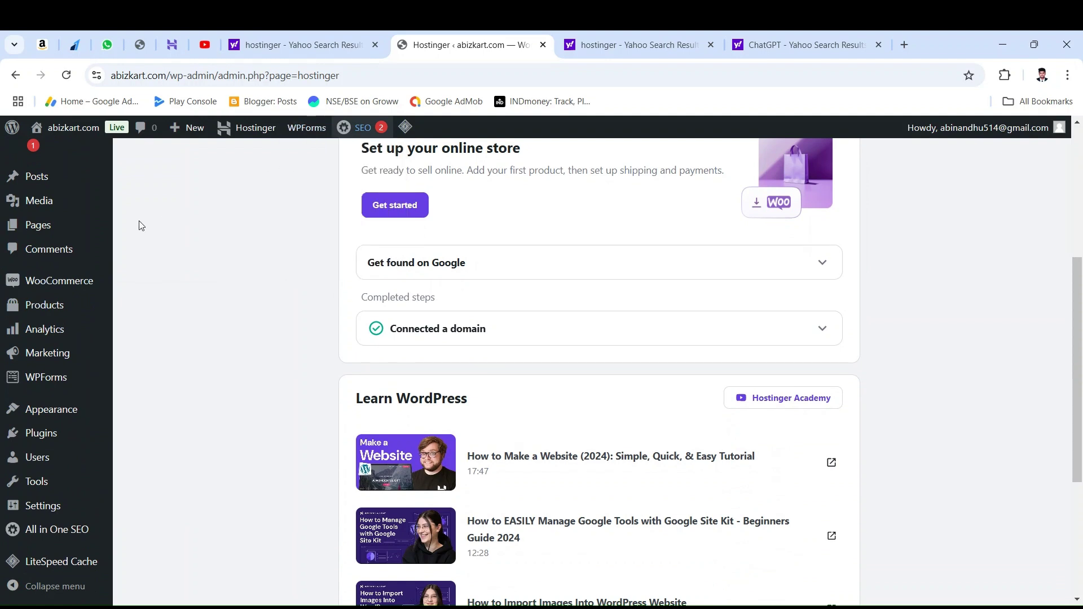
scroll(127, 238, down, 2)
scroll(48, 257, down, 3)
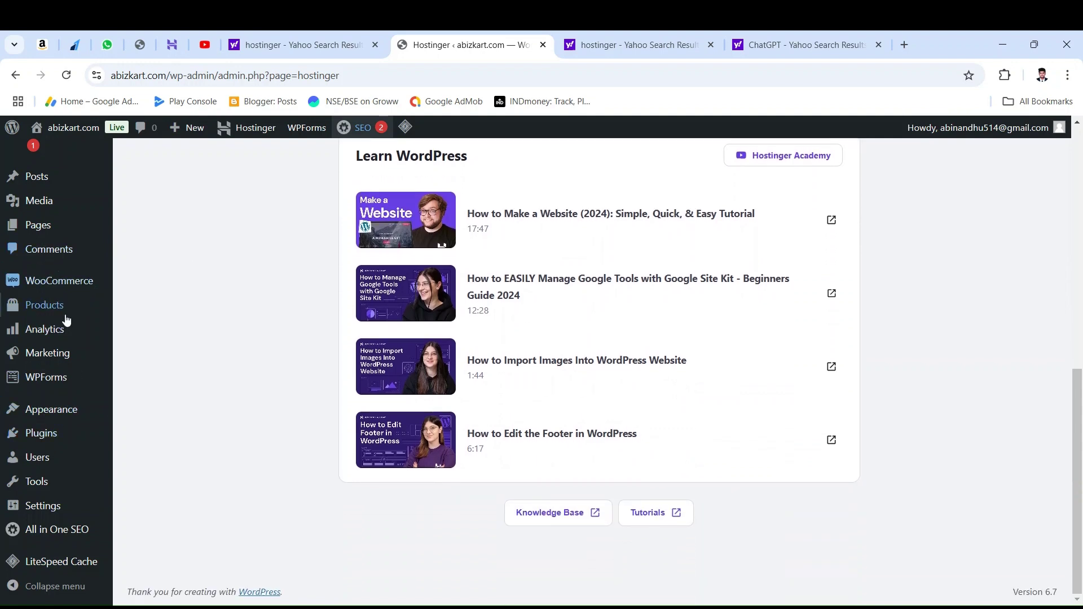
Step: Look over the WordPress sidebar menus, then return to the hPanel home tab
mouse_move(64, 438)
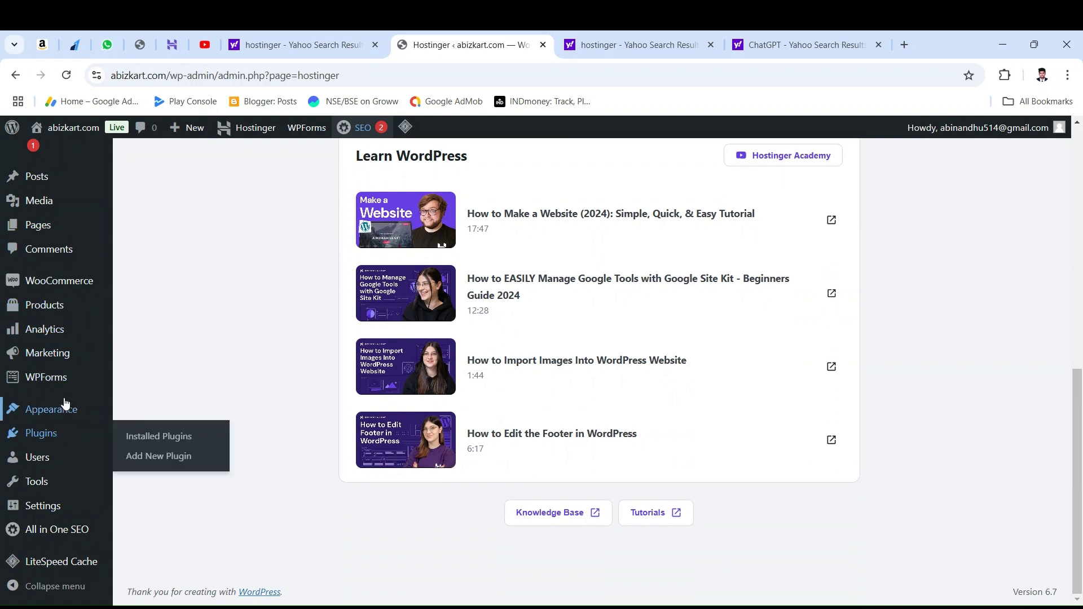
scroll(65, 391, up, 1)
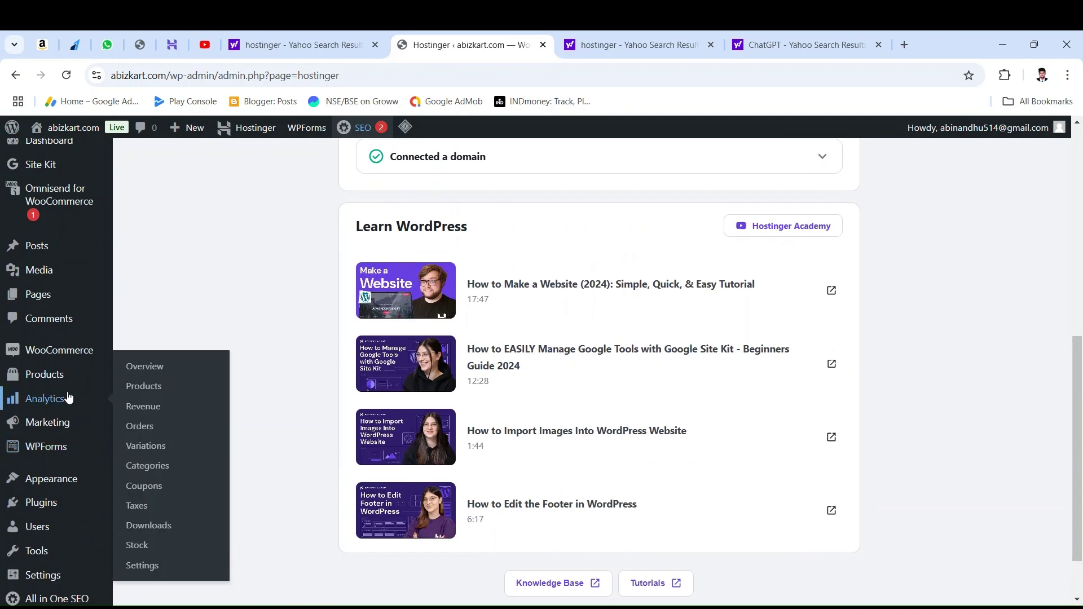
mouse_move(69, 353)
scroll(69, 349, up, 2)
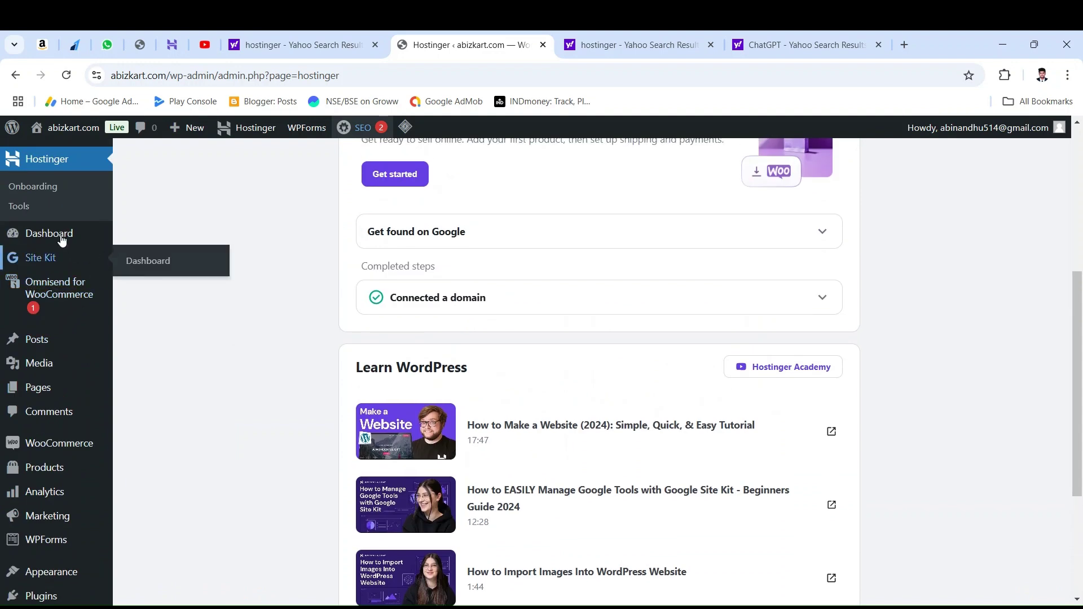
mouse_move(67, 264)
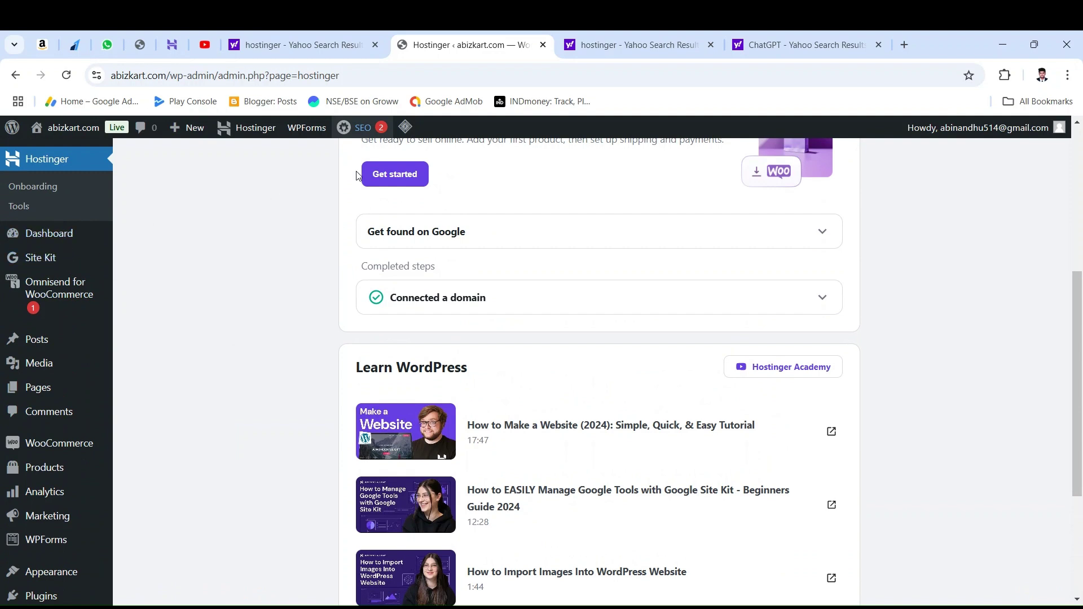
click(172, 44)
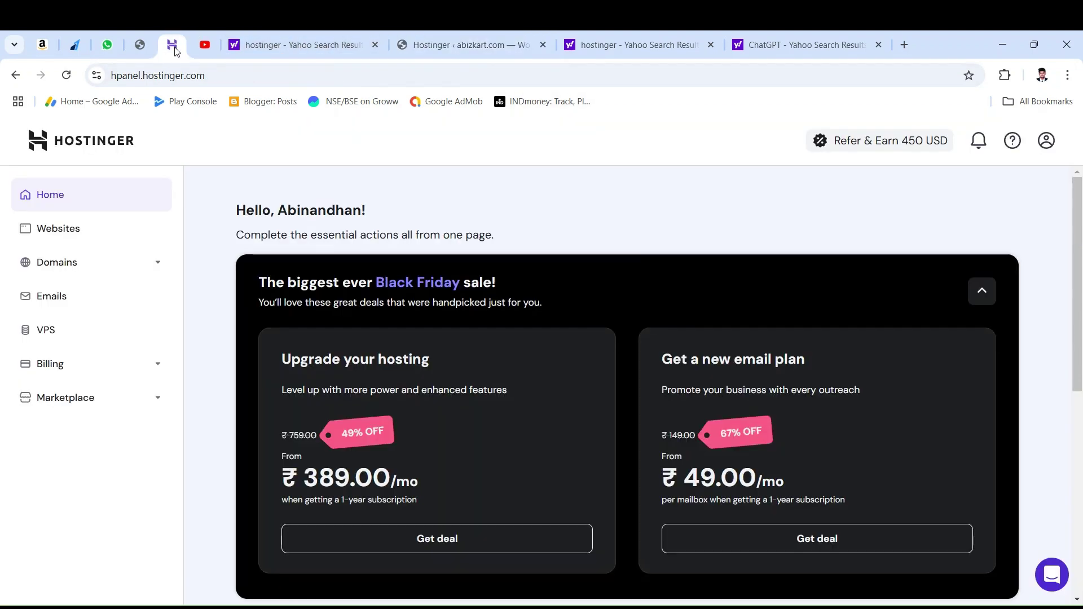
Step: Reload hPanel and open the Websites list to find abizkart.com
click(69, 79)
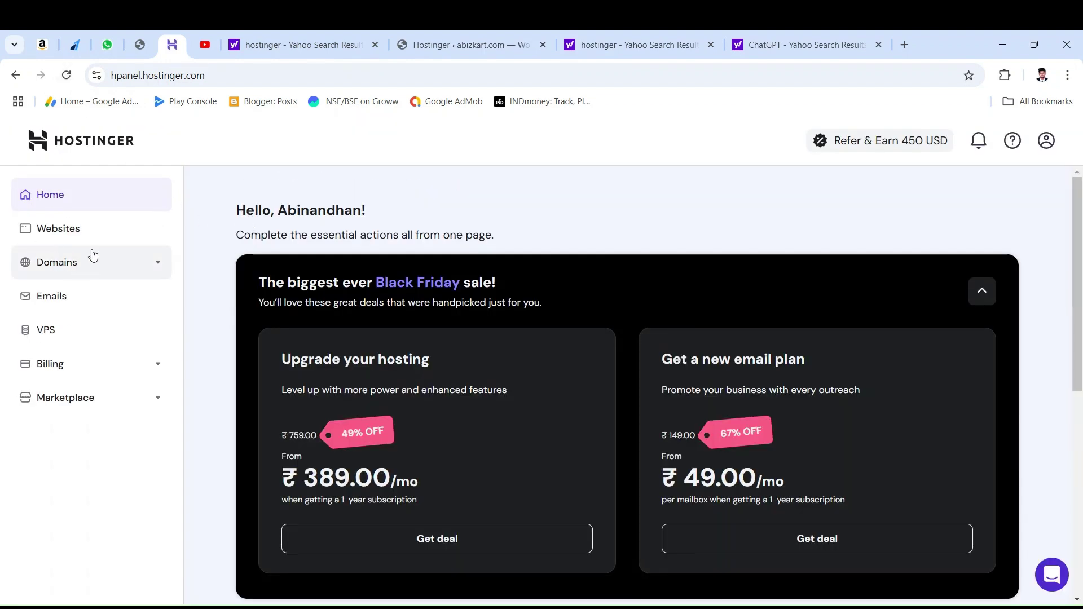
click(80, 262)
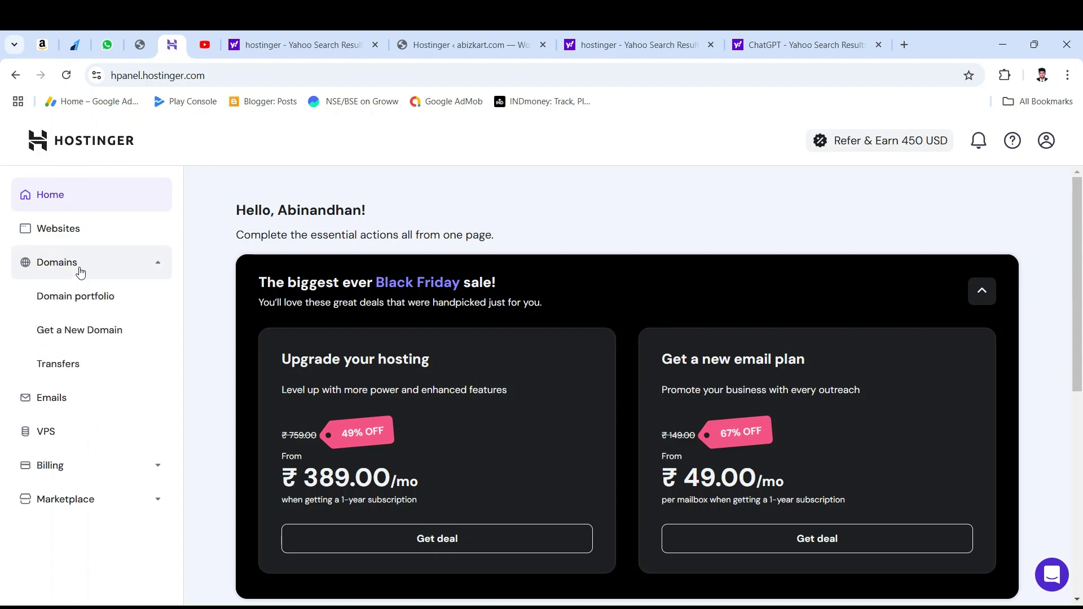
click(79, 266)
click(82, 227)
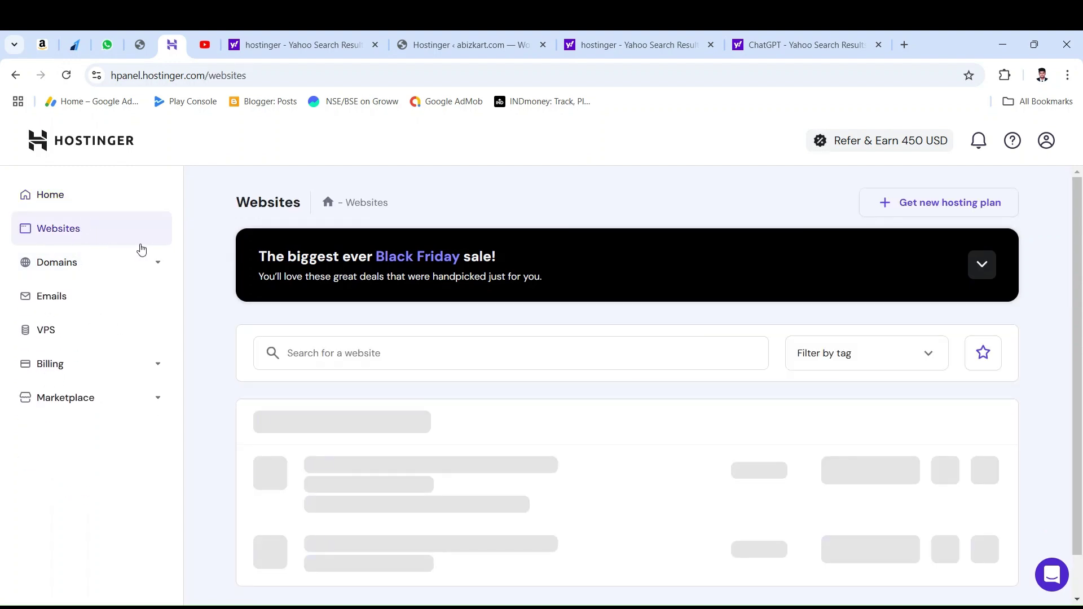
scroll(401, 323, down, 1)
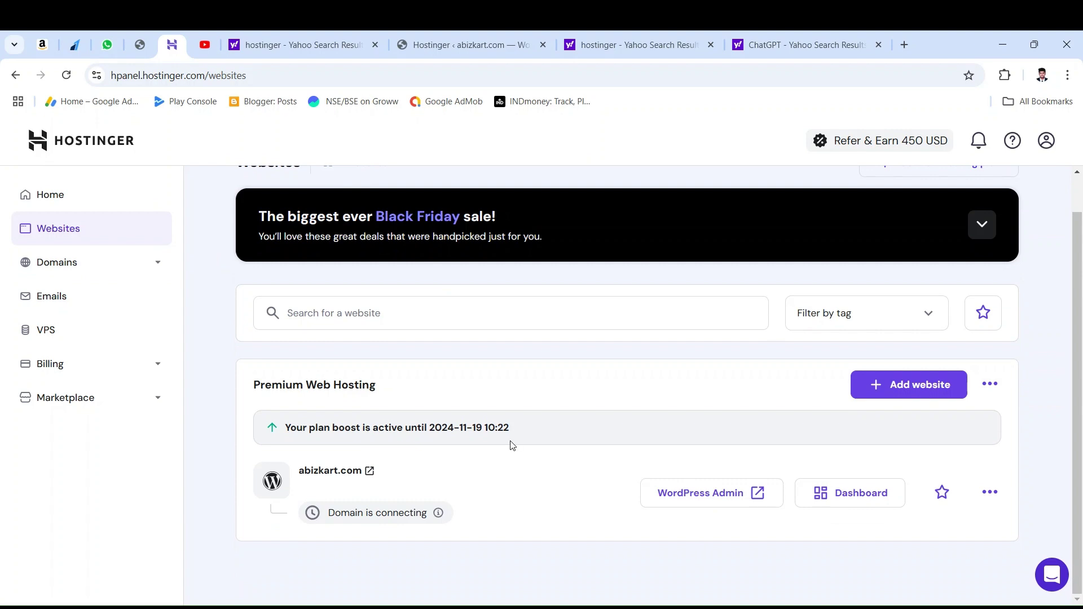
Step: Preview the abizkart.com Blog page in a new tab, then check its 'Domain is connecting' status in hPanel
click(328, 472)
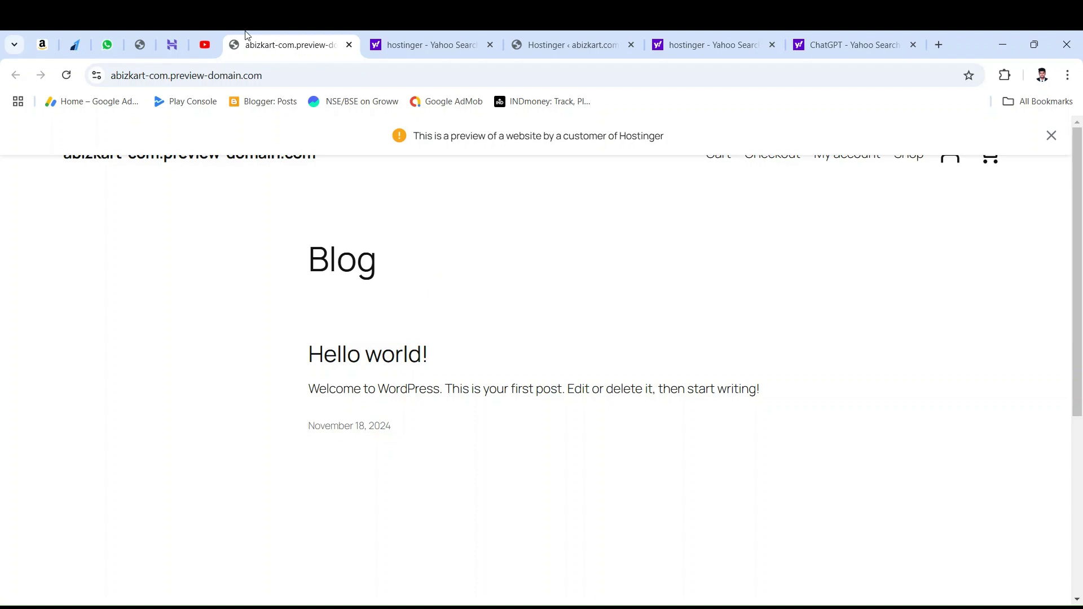
click(206, 32)
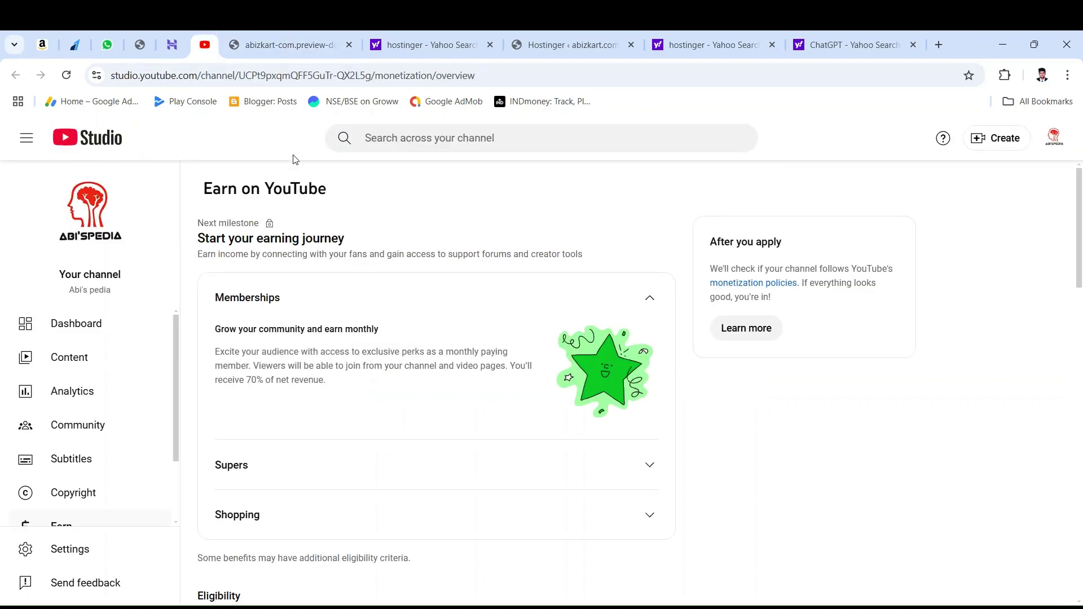
click(262, 33)
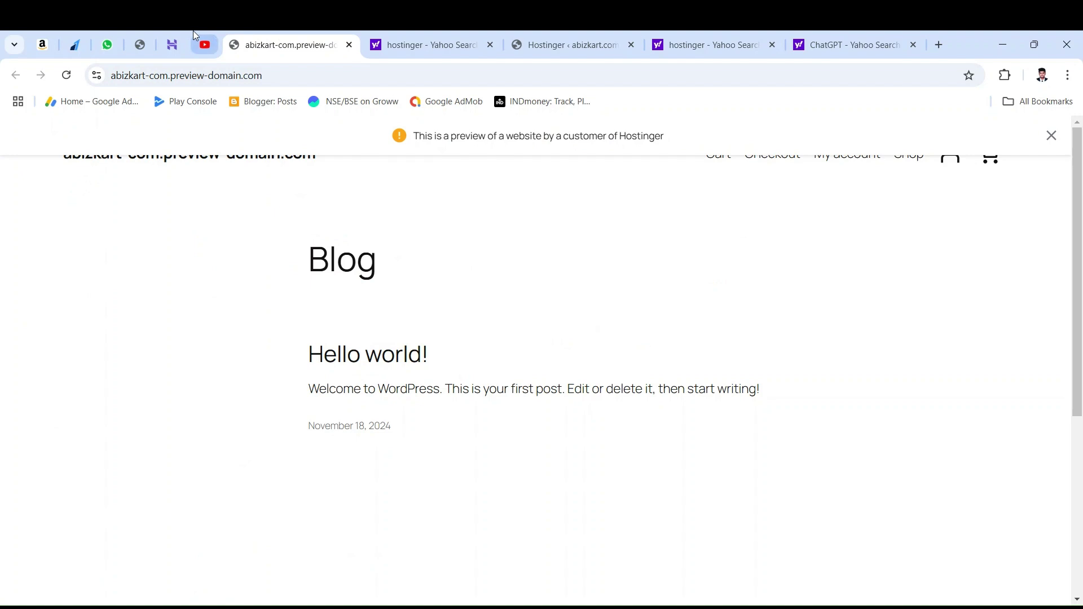
click(172, 44)
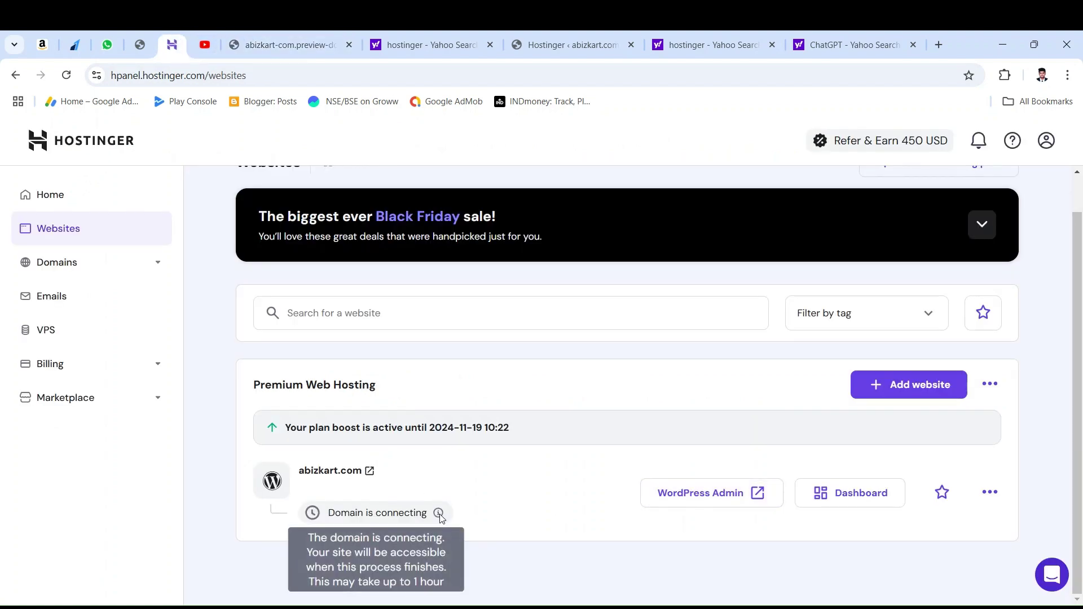
mouse_move(437, 513)
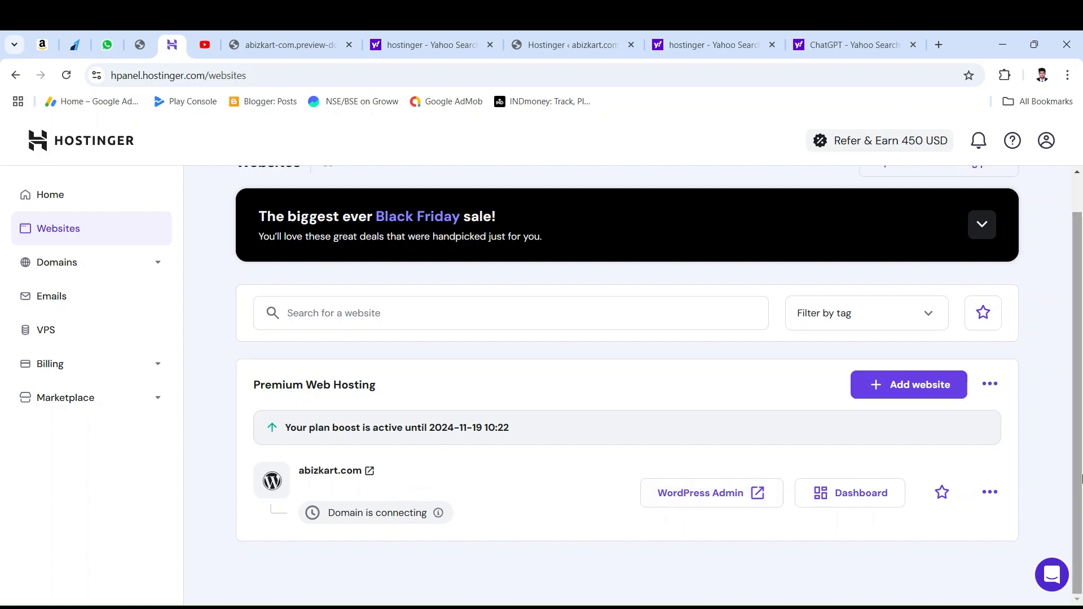
click(110, 267)
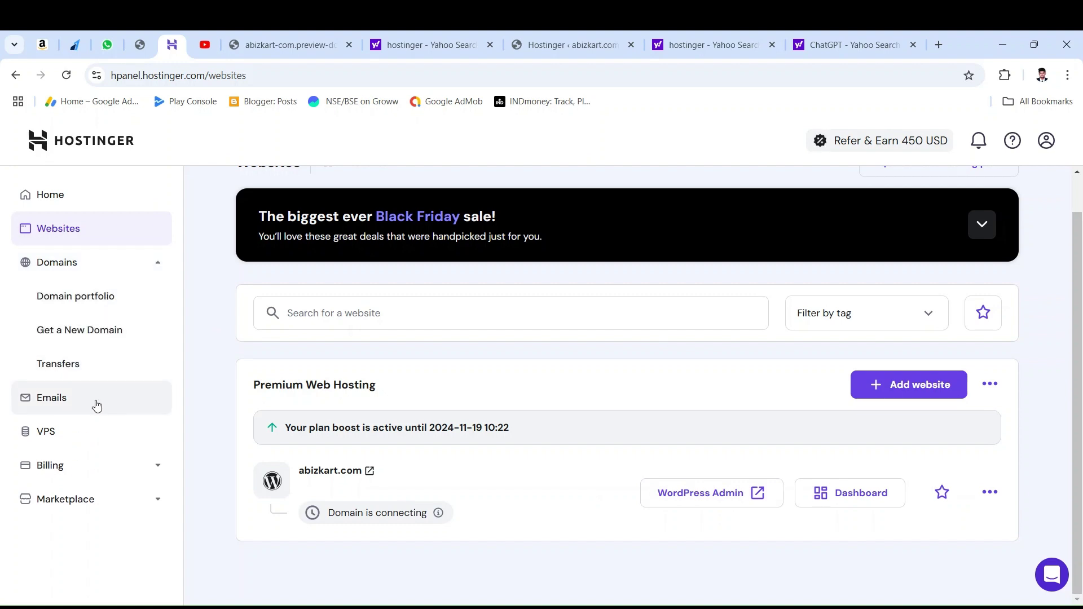
click(96, 406)
scroll(552, 463, down, 1)
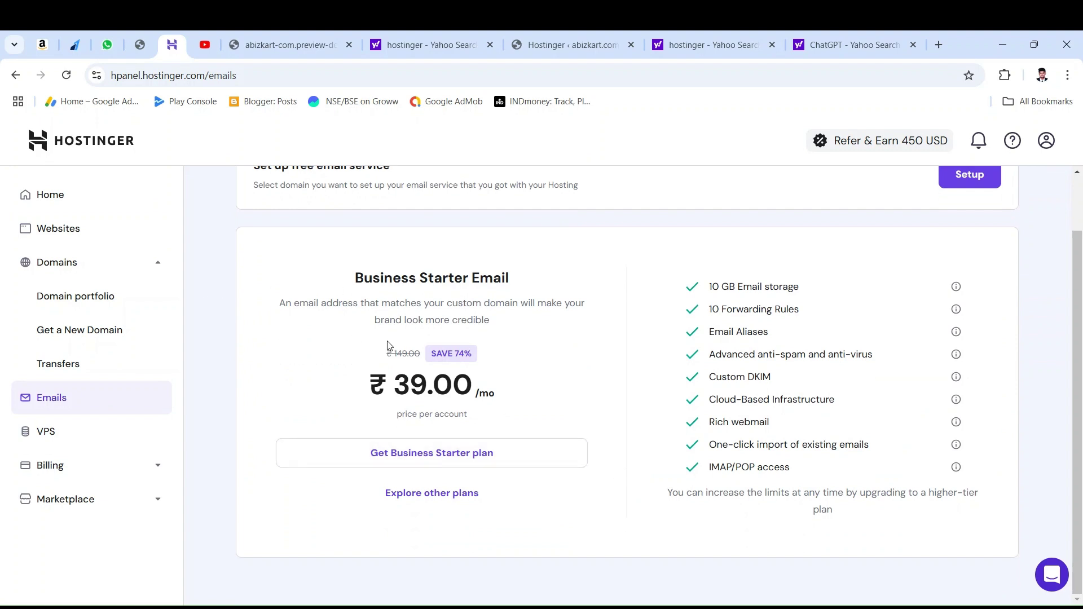
click(63, 464)
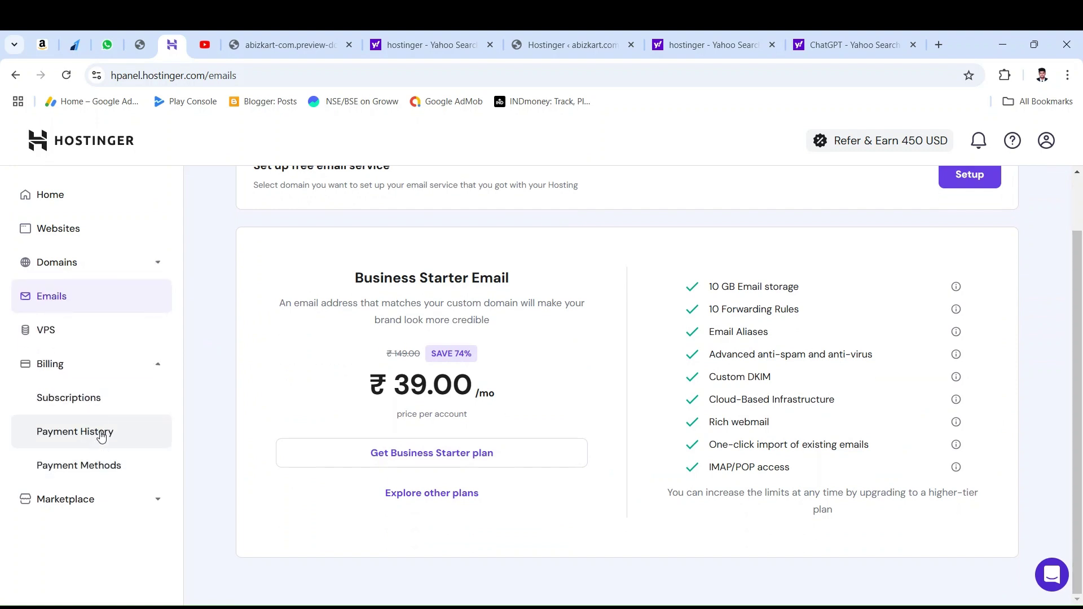
click(87, 500)
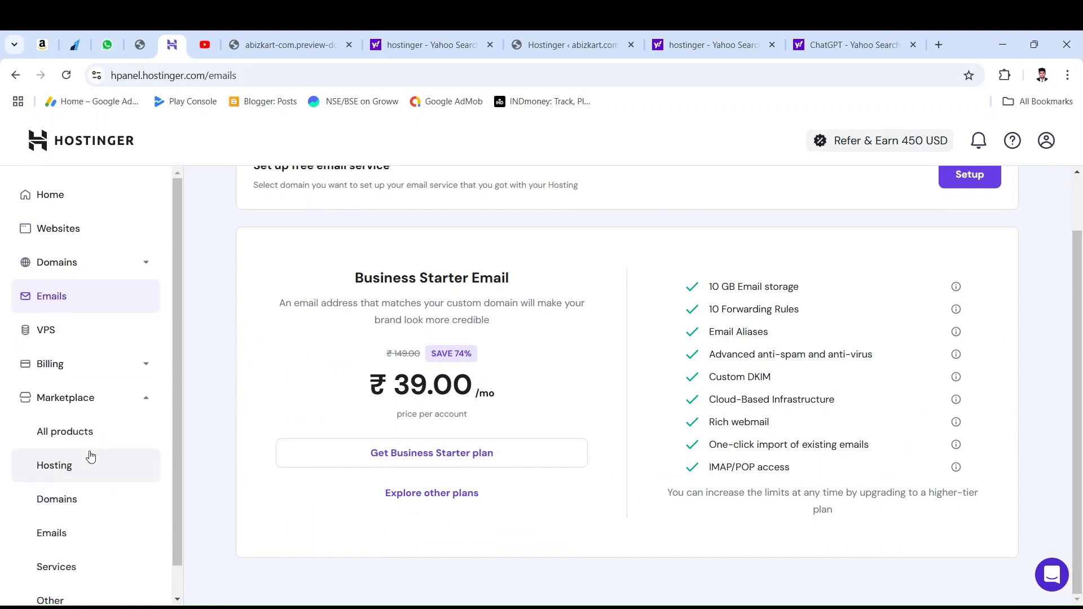
scroll(104, 449, down, 1)
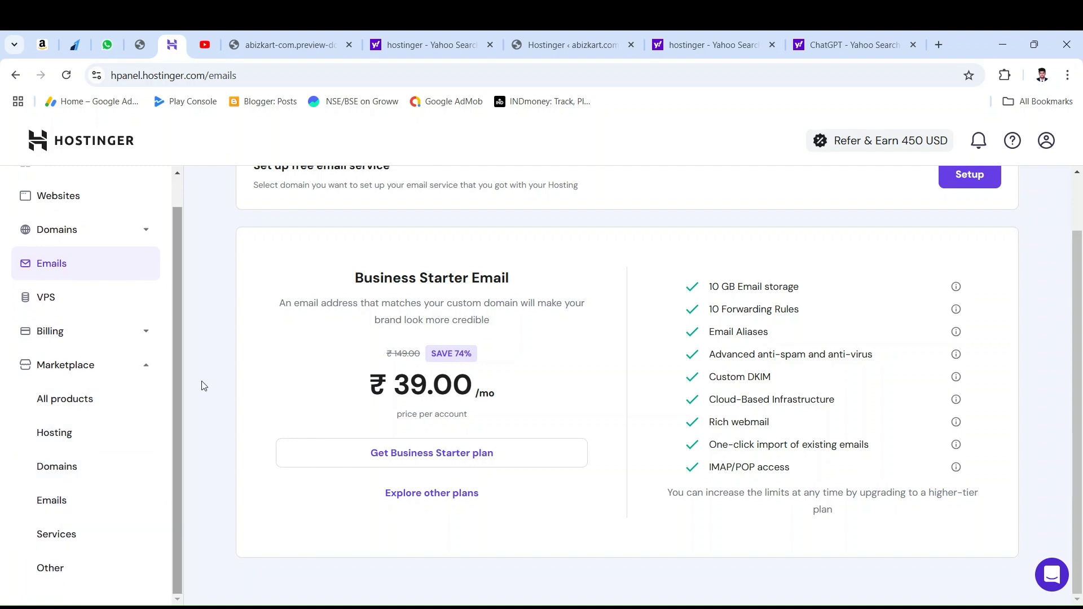
scroll(374, 340, up, 1)
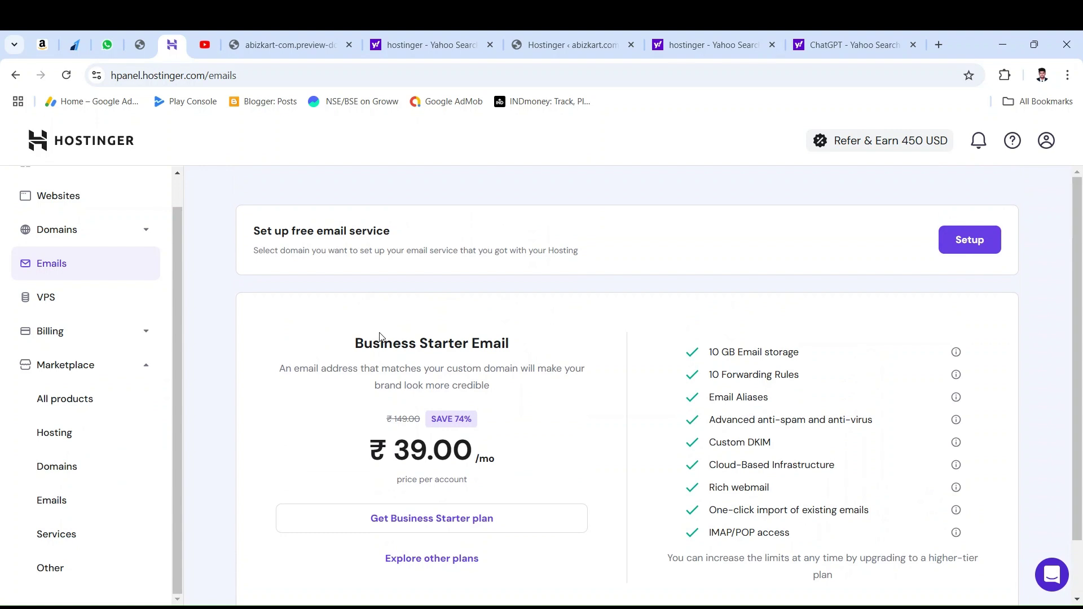
drag(401, 238, 242, 231)
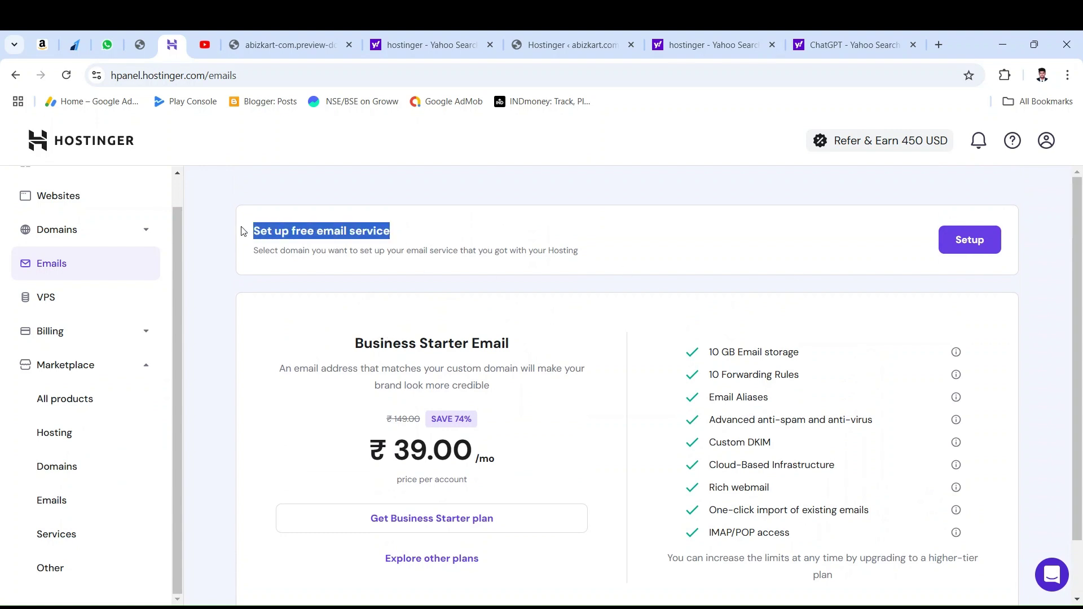
drag(532, 251, 272, 256)
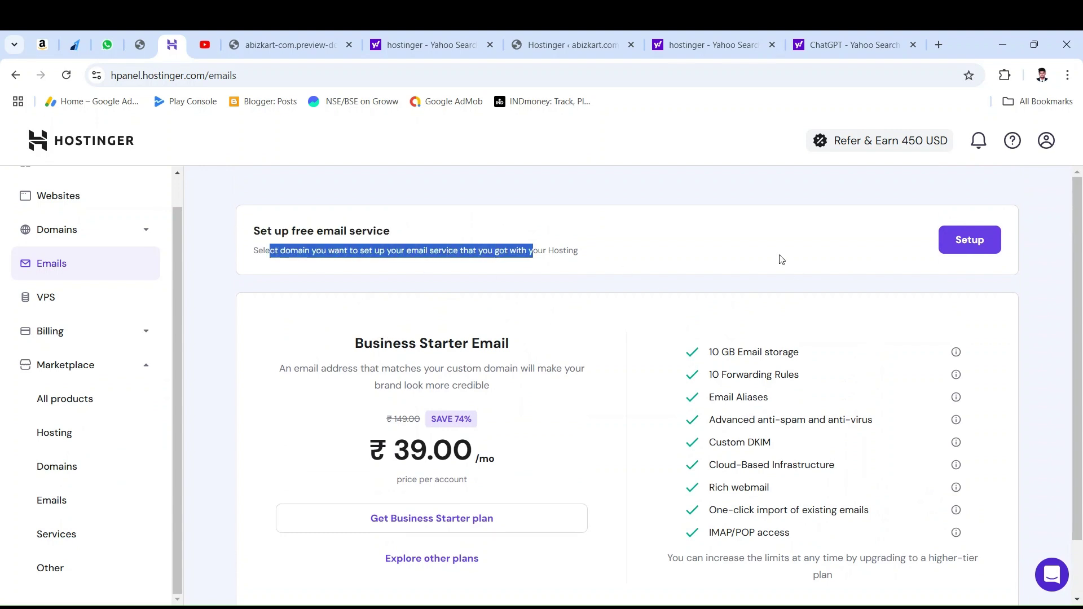
click(1047, 143)
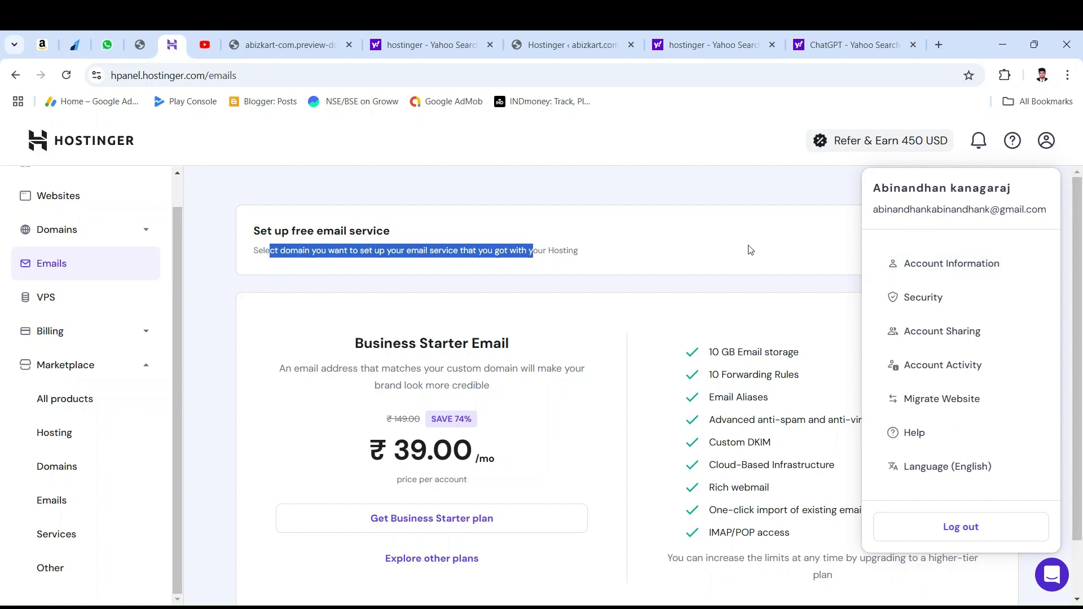
click(651, 236)
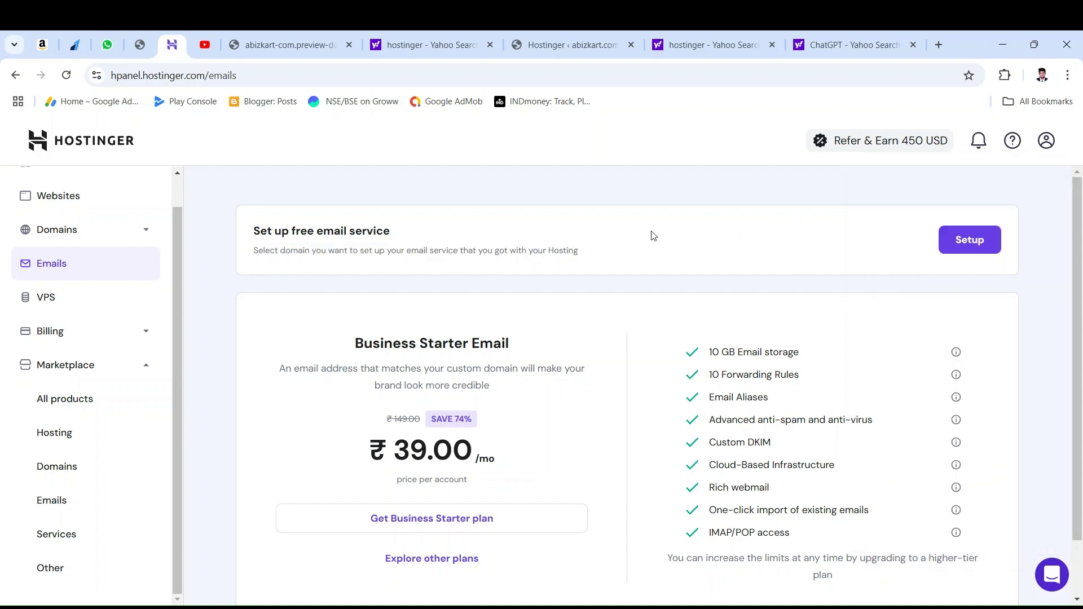
click(69, 209)
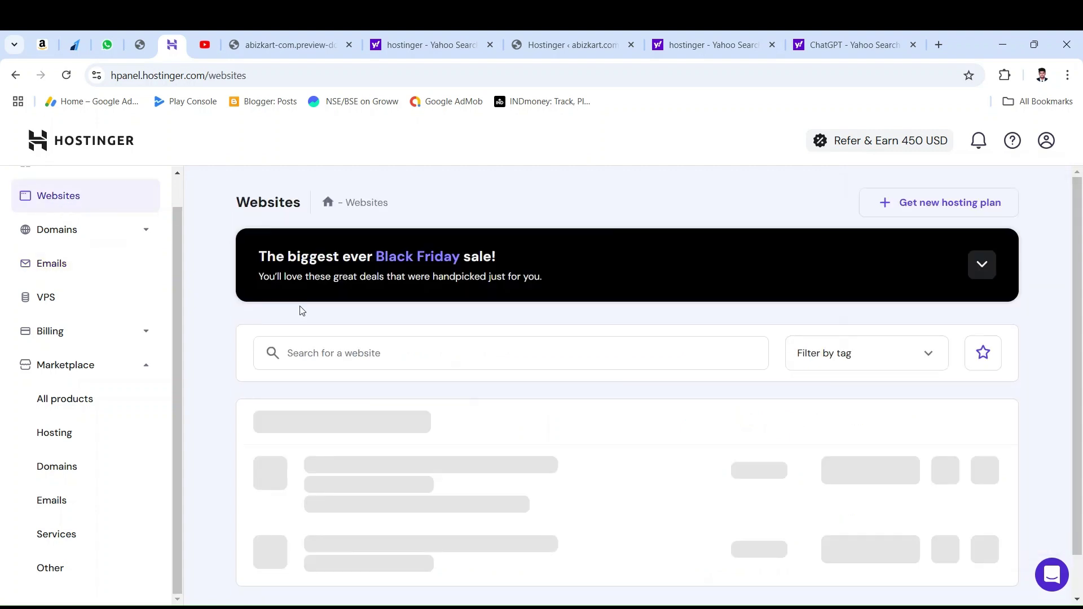
Step: Highlight the 'Verify email to register domain' notice under abizkart.com, then start a new browser tab
scroll(361, 313, down, 1)
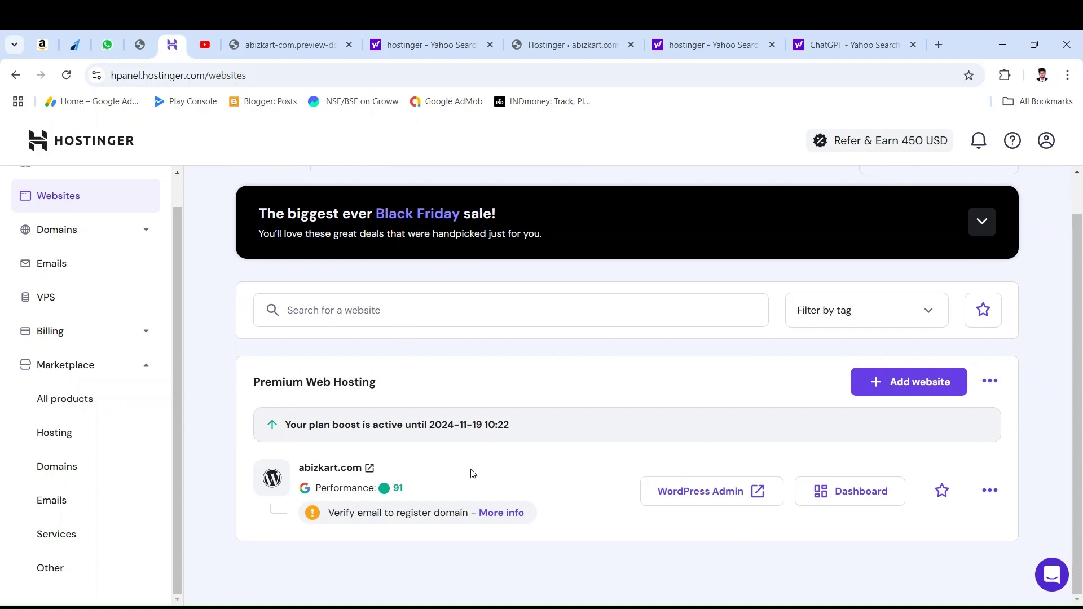
drag(330, 516, 464, 515)
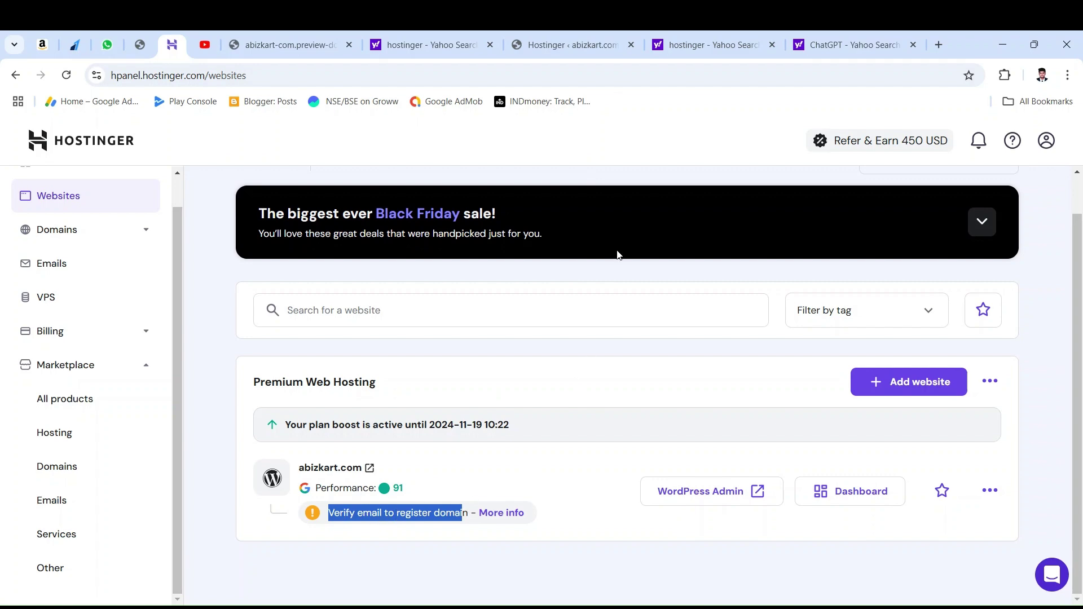
click(711, 45)
click(938, 45)
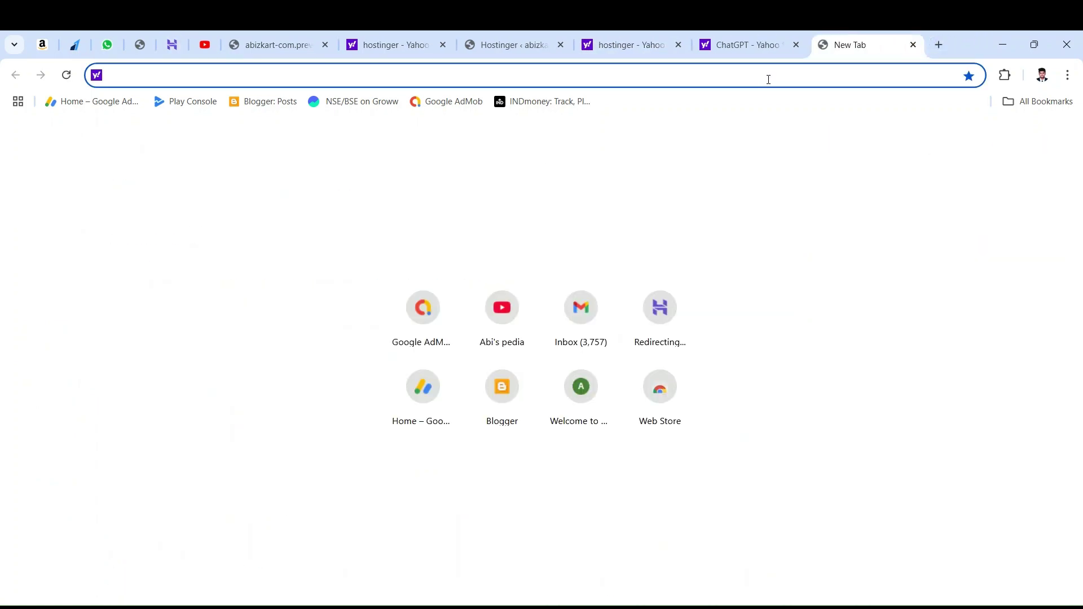
Step: In Gmail, open Hostinger's 'Verify your email' message and confirm the domain's email address
click(547, 345)
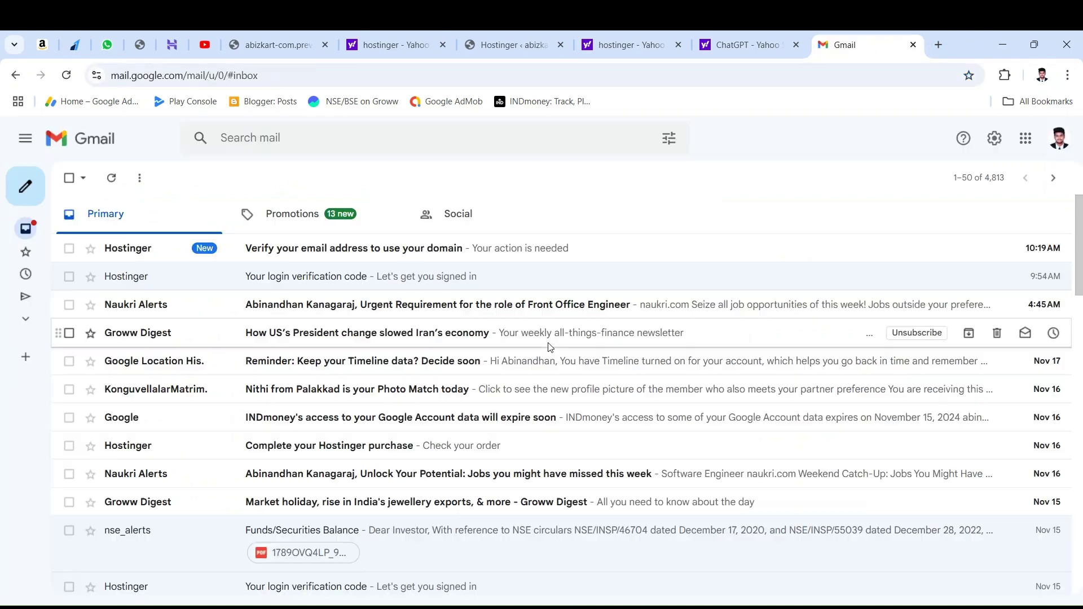
click(391, 248)
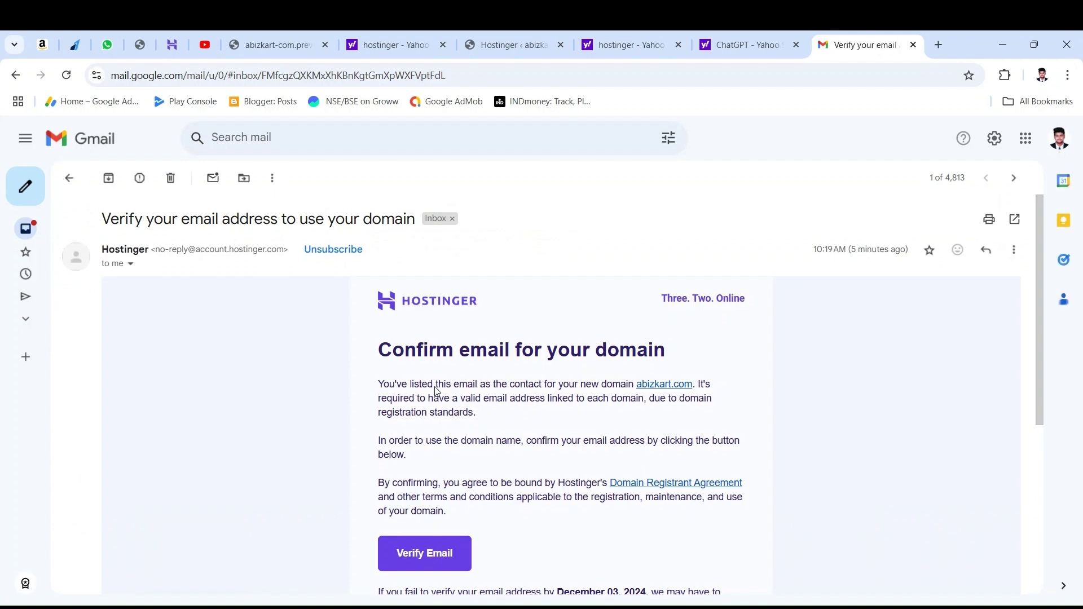
scroll(440, 406, down, 4)
click(441, 344)
Step: Go back to the Hostinger Websites page and reload it to refresh the domain status
click(756, 44)
click(860, 35)
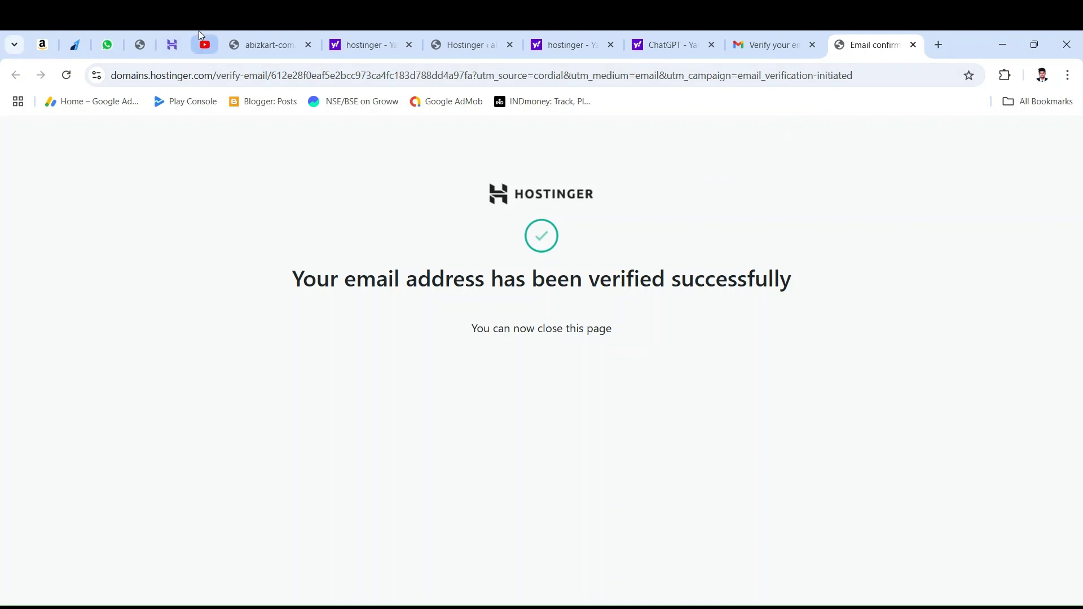
click(172, 45)
click(66, 76)
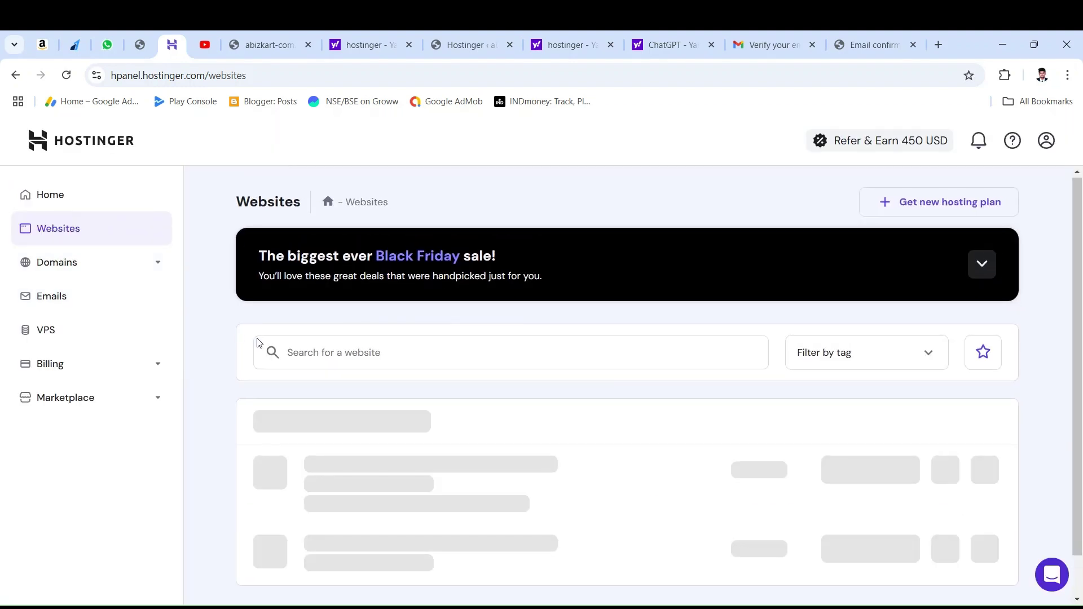
Step: Close the email-verified confirmation tab and view abizkart.com's Domain Overview, now Active until 2025-11-18
scroll(256, 342, down, 1)
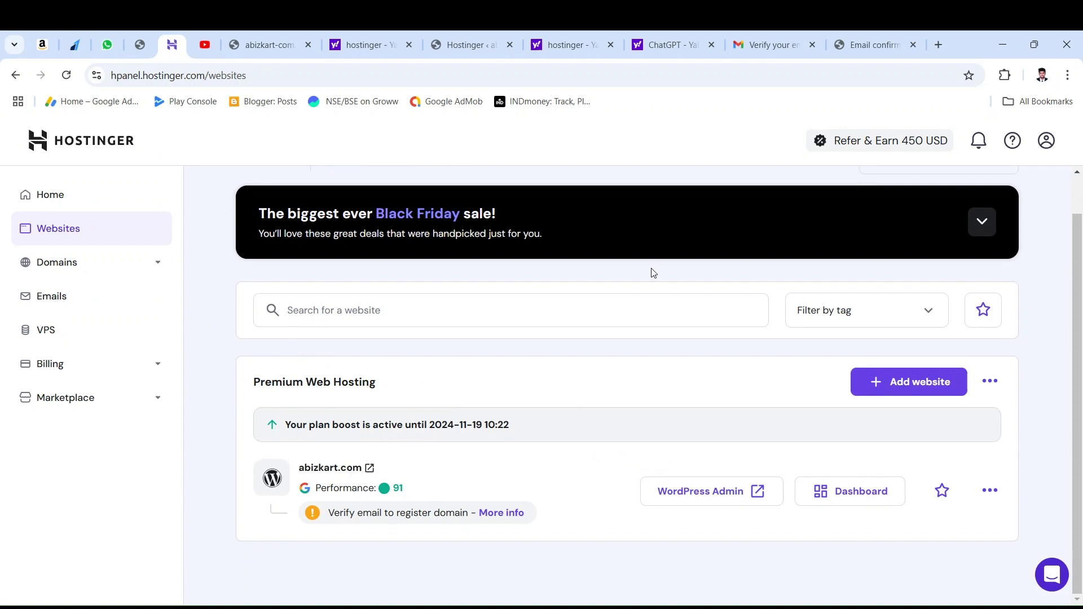
click(860, 42)
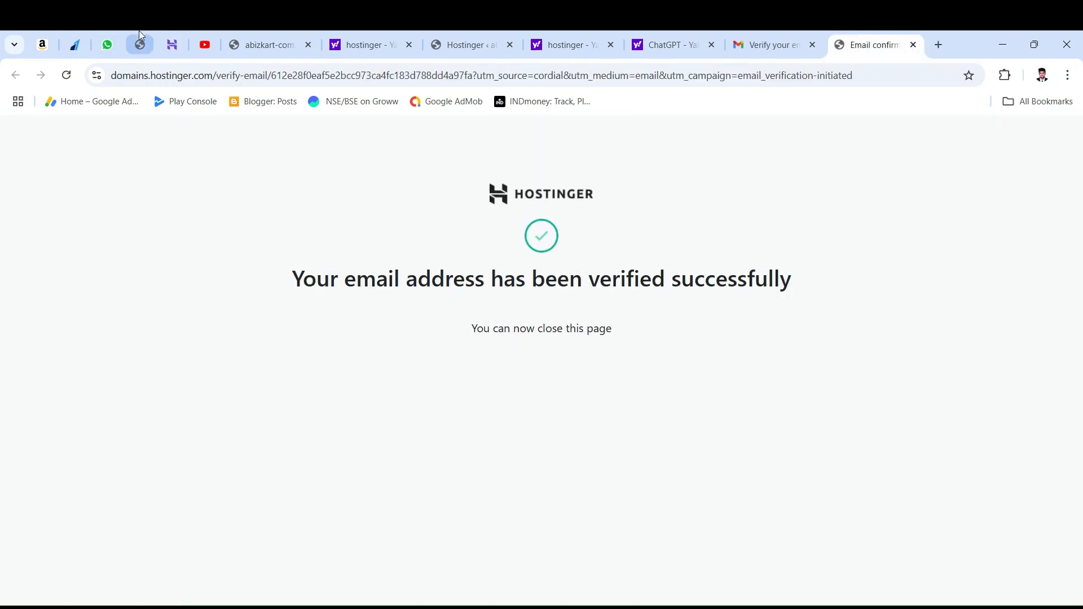
click(914, 45)
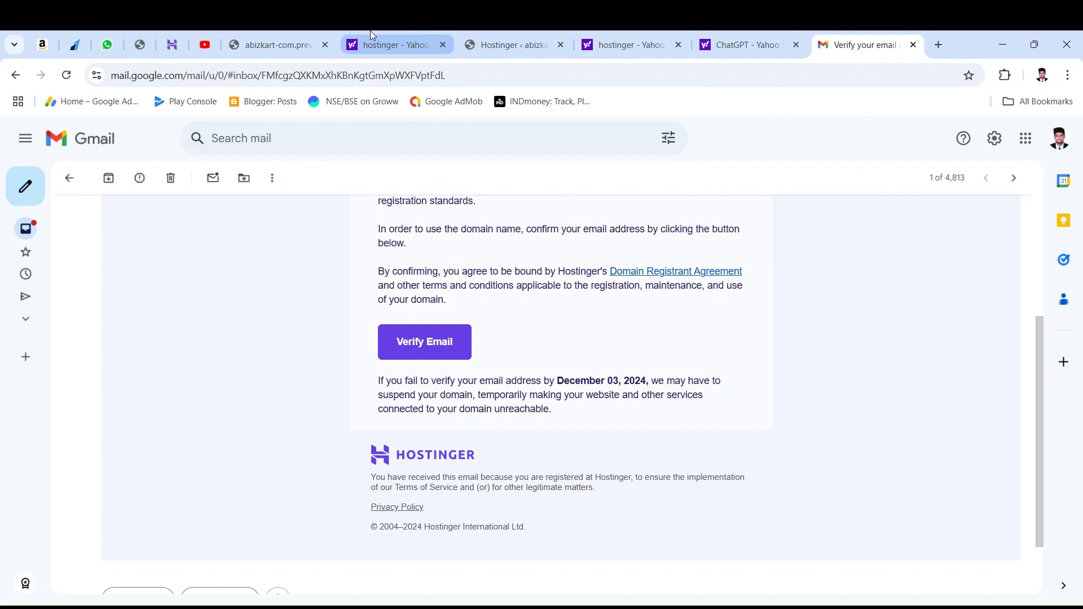
click(372, 36)
click(172, 40)
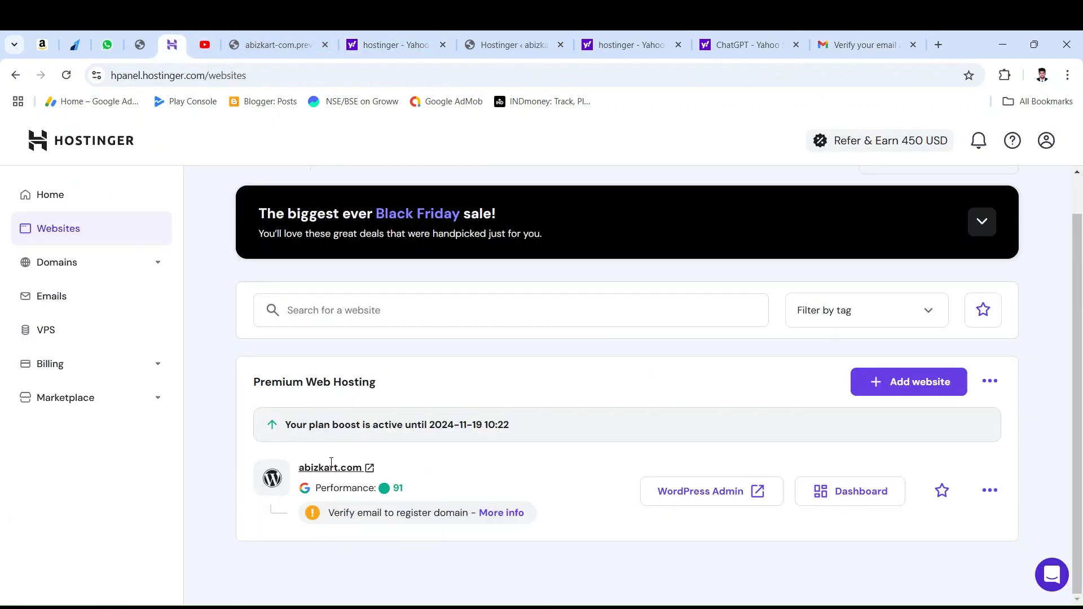
click(509, 513)
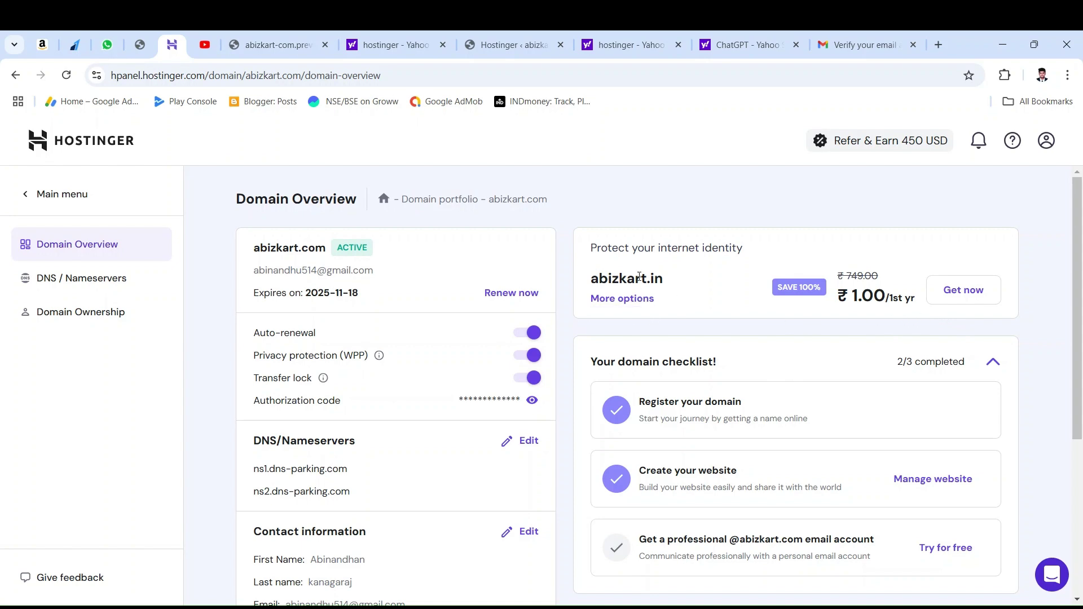
drag(253, 246, 351, 258)
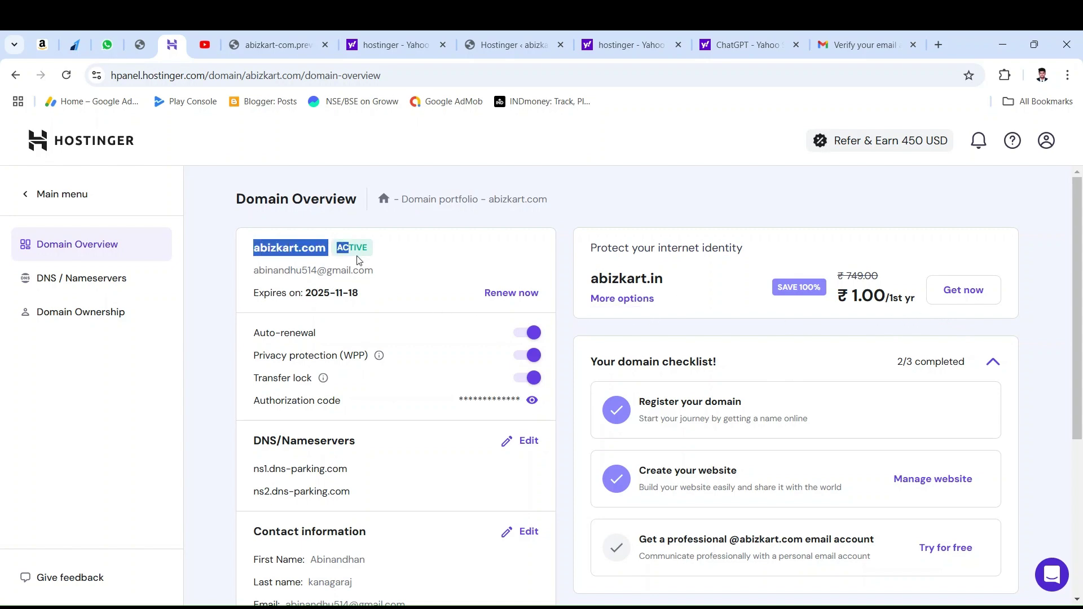
scroll(367, 338, down, 5)
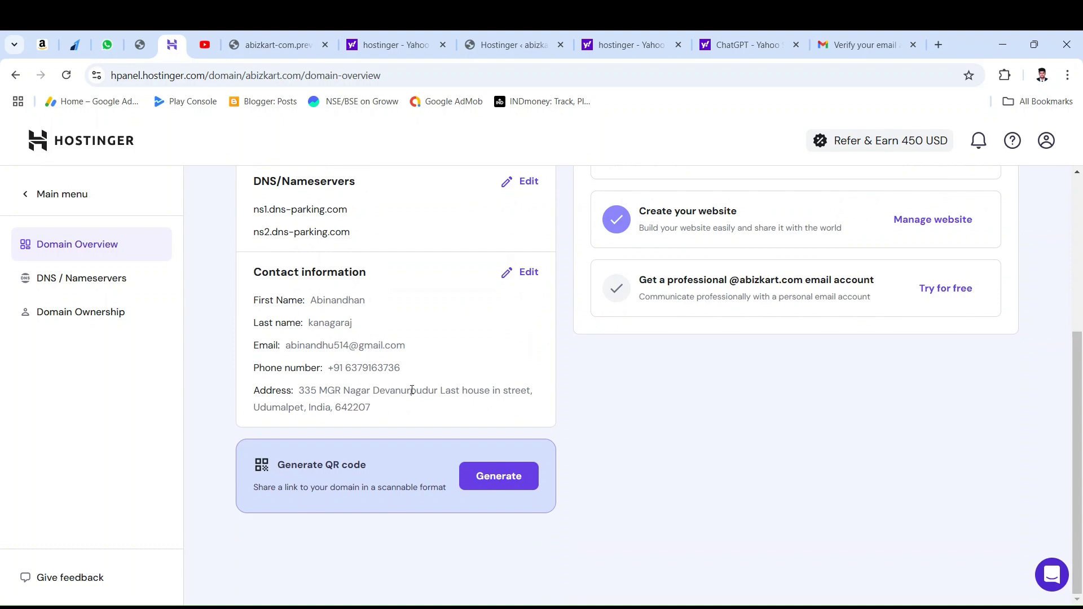
scroll(412, 390, up, 3)
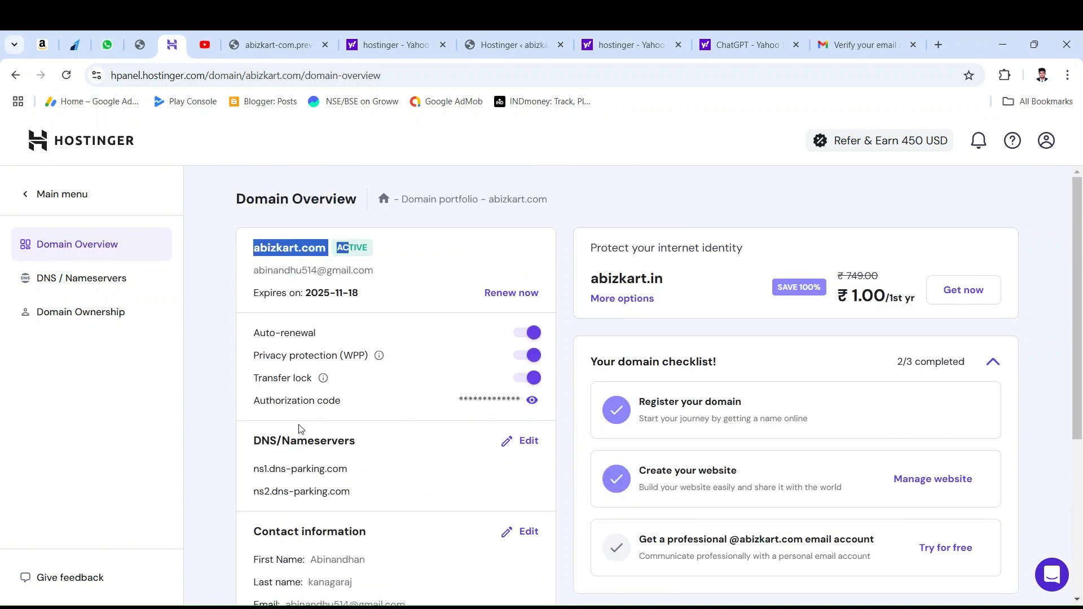